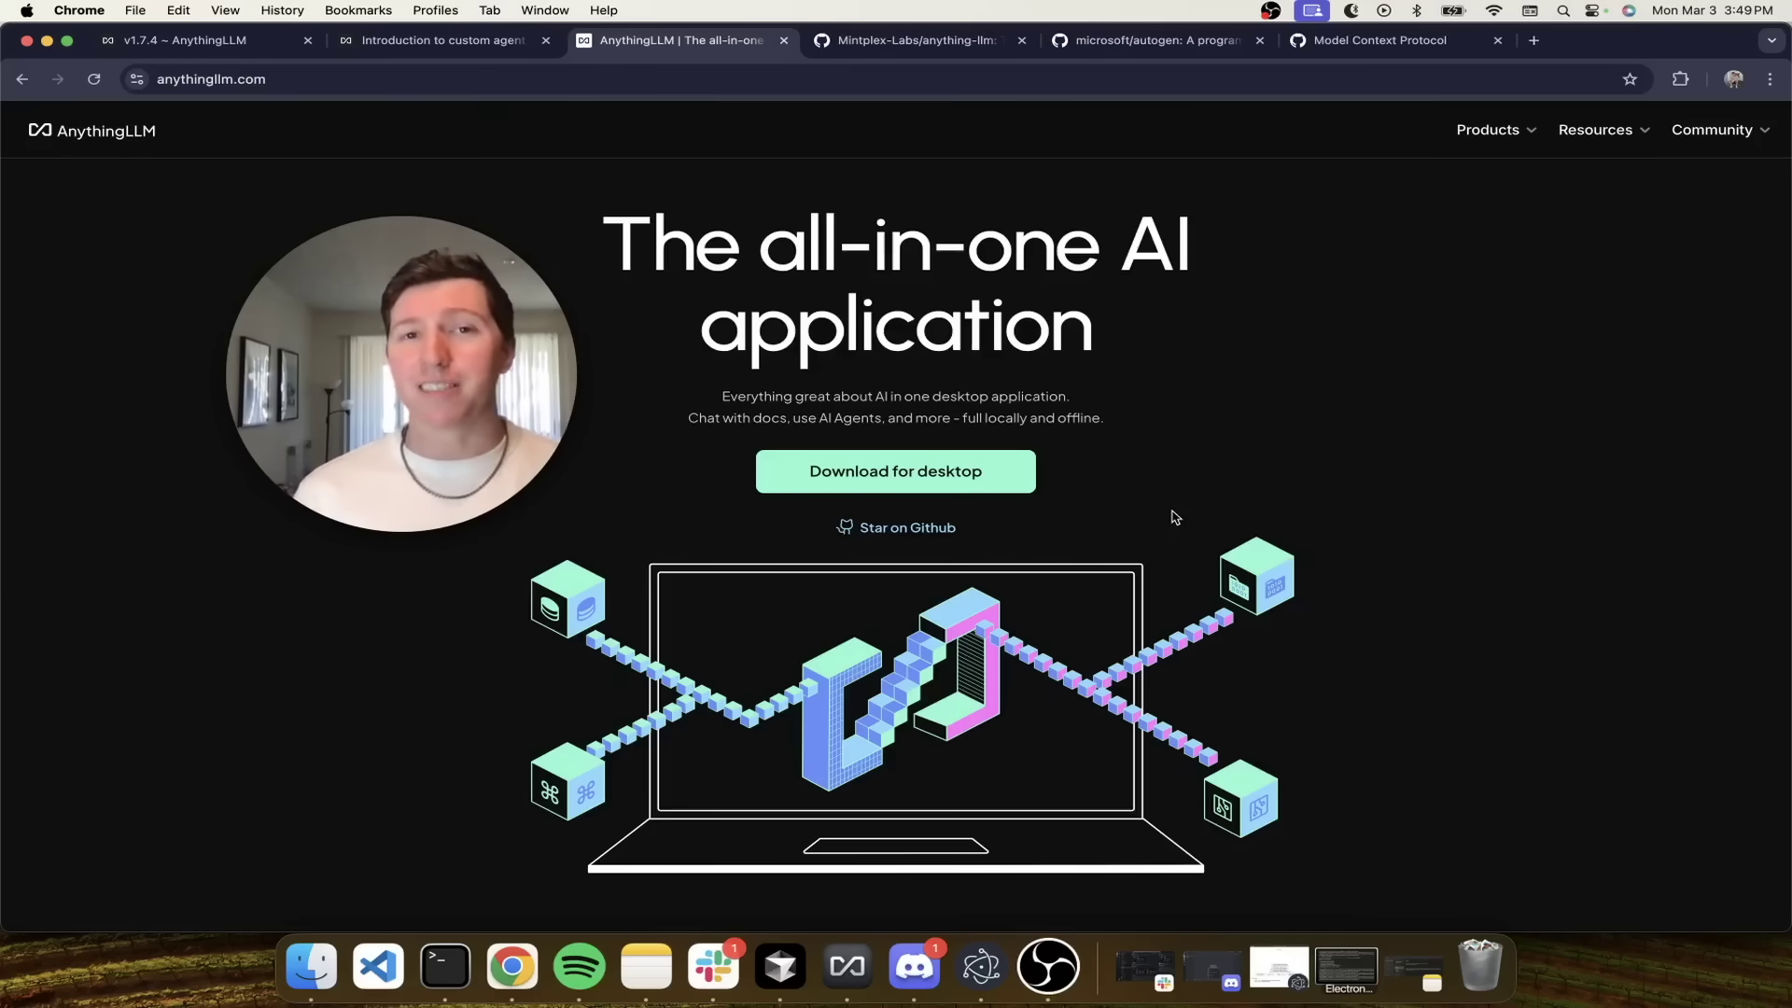
- Review the feature list in the readme of the Mintplex-Labs/anything-llm GitHub repository
key(ctrl+Tab)
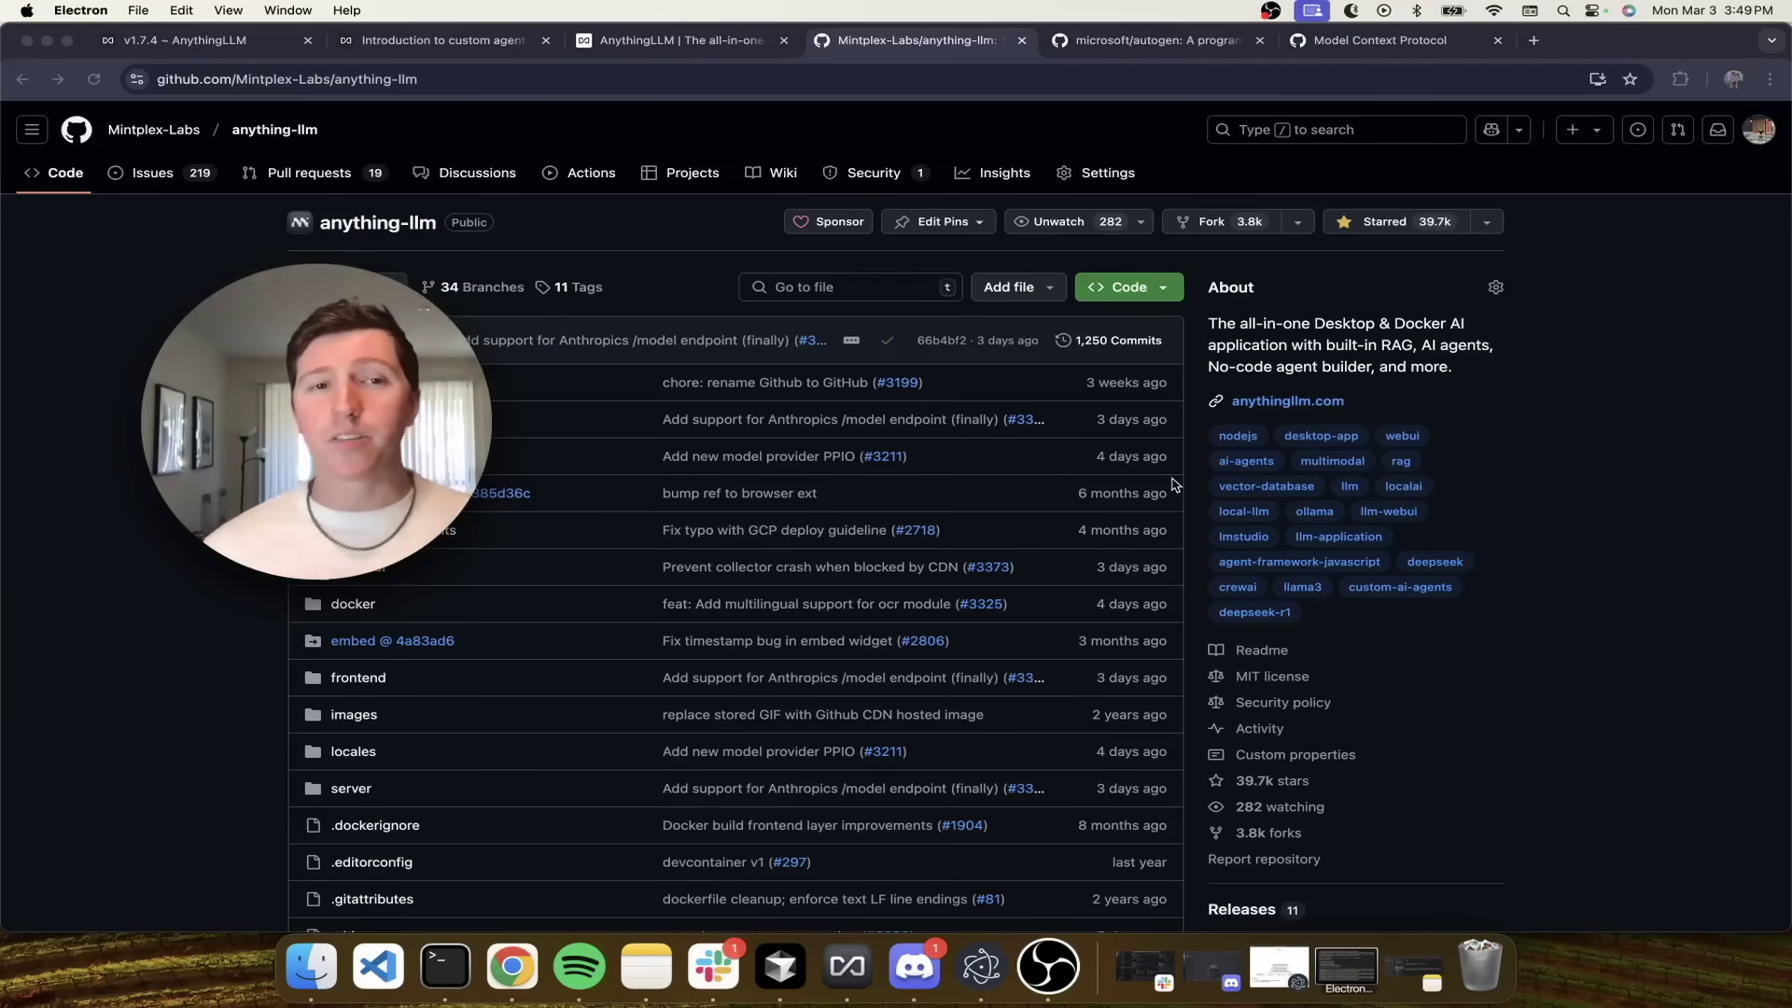
scroll(867, 481, down, 10)
scroll(866, 481, down, 10)
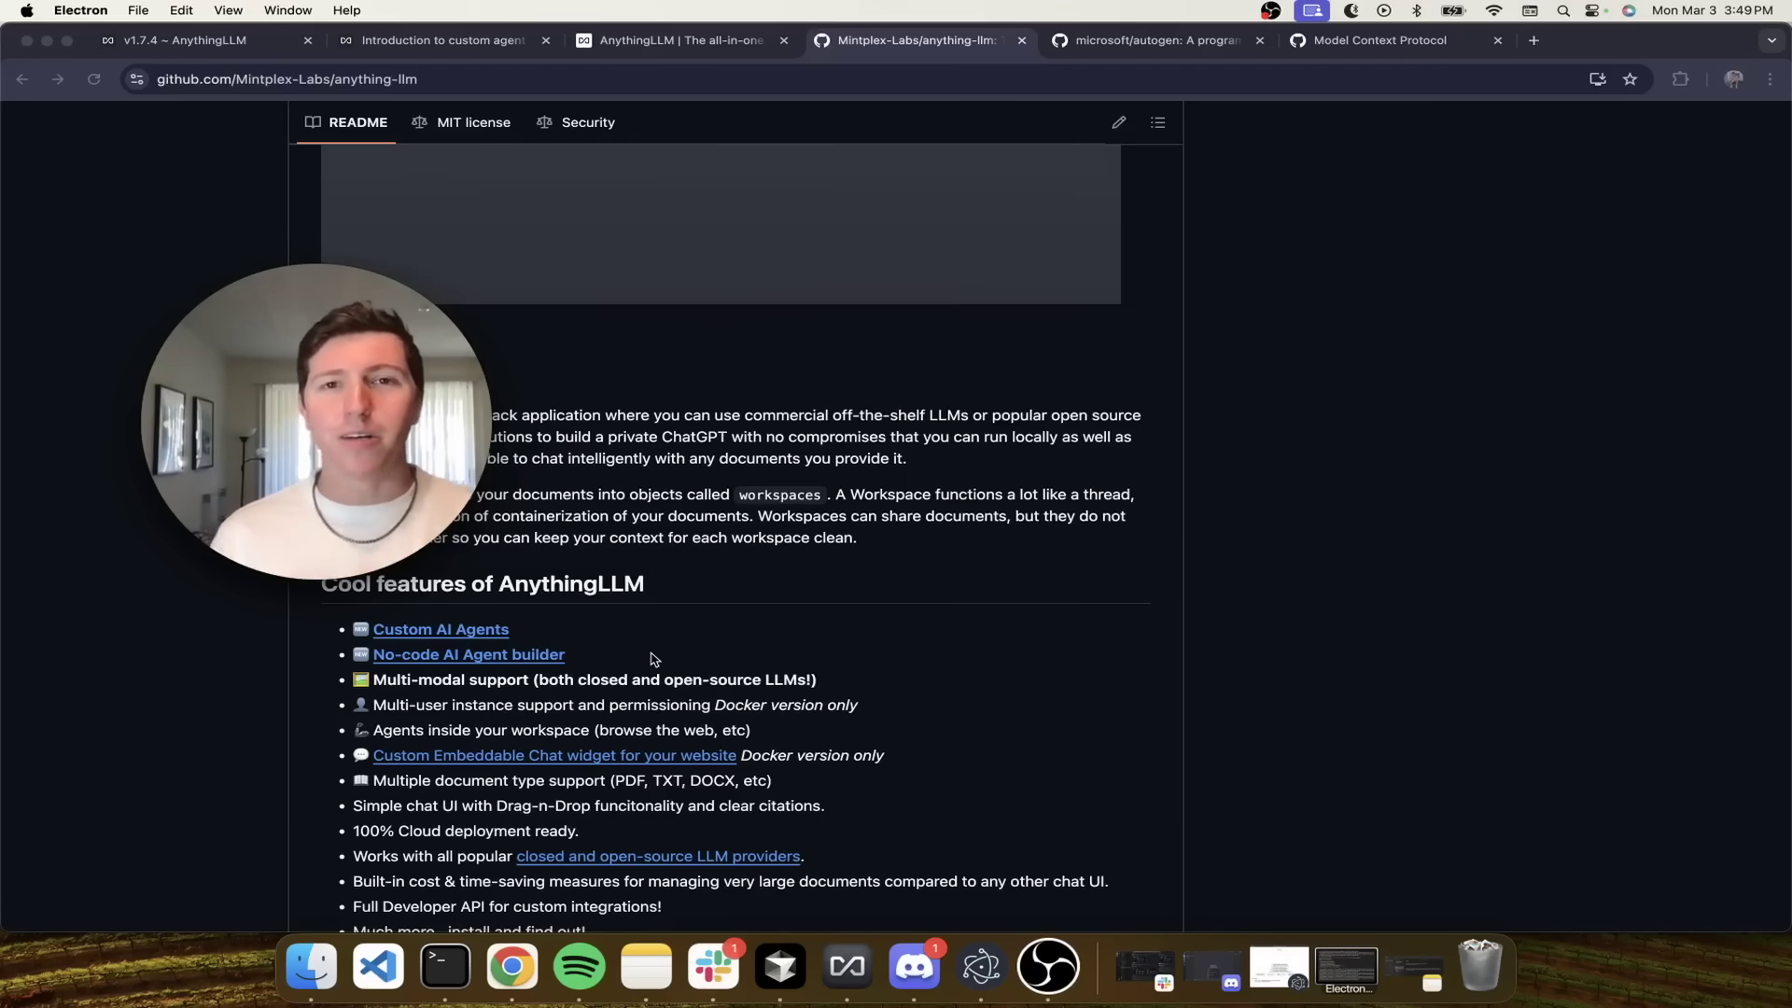
- Read the AnythingLLM documentation page introducing custom agent skills, including its current state and availability sections
click(444, 40)
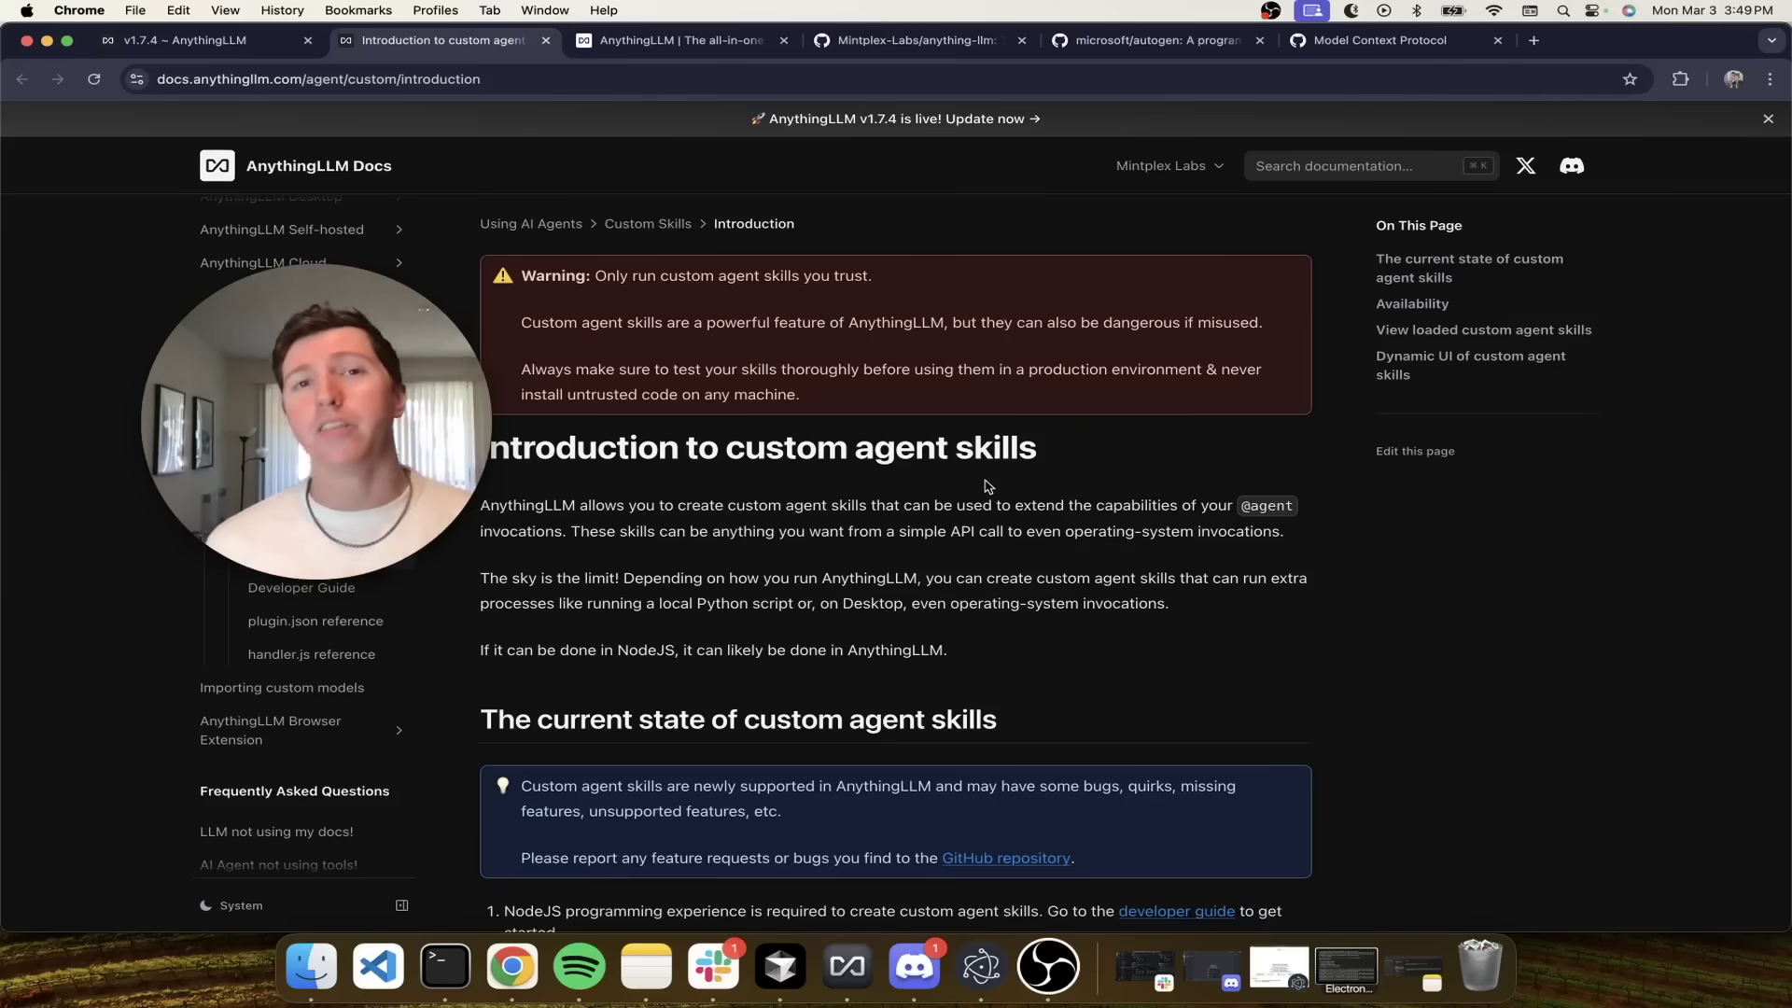
scroll(816, 546, down, 5)
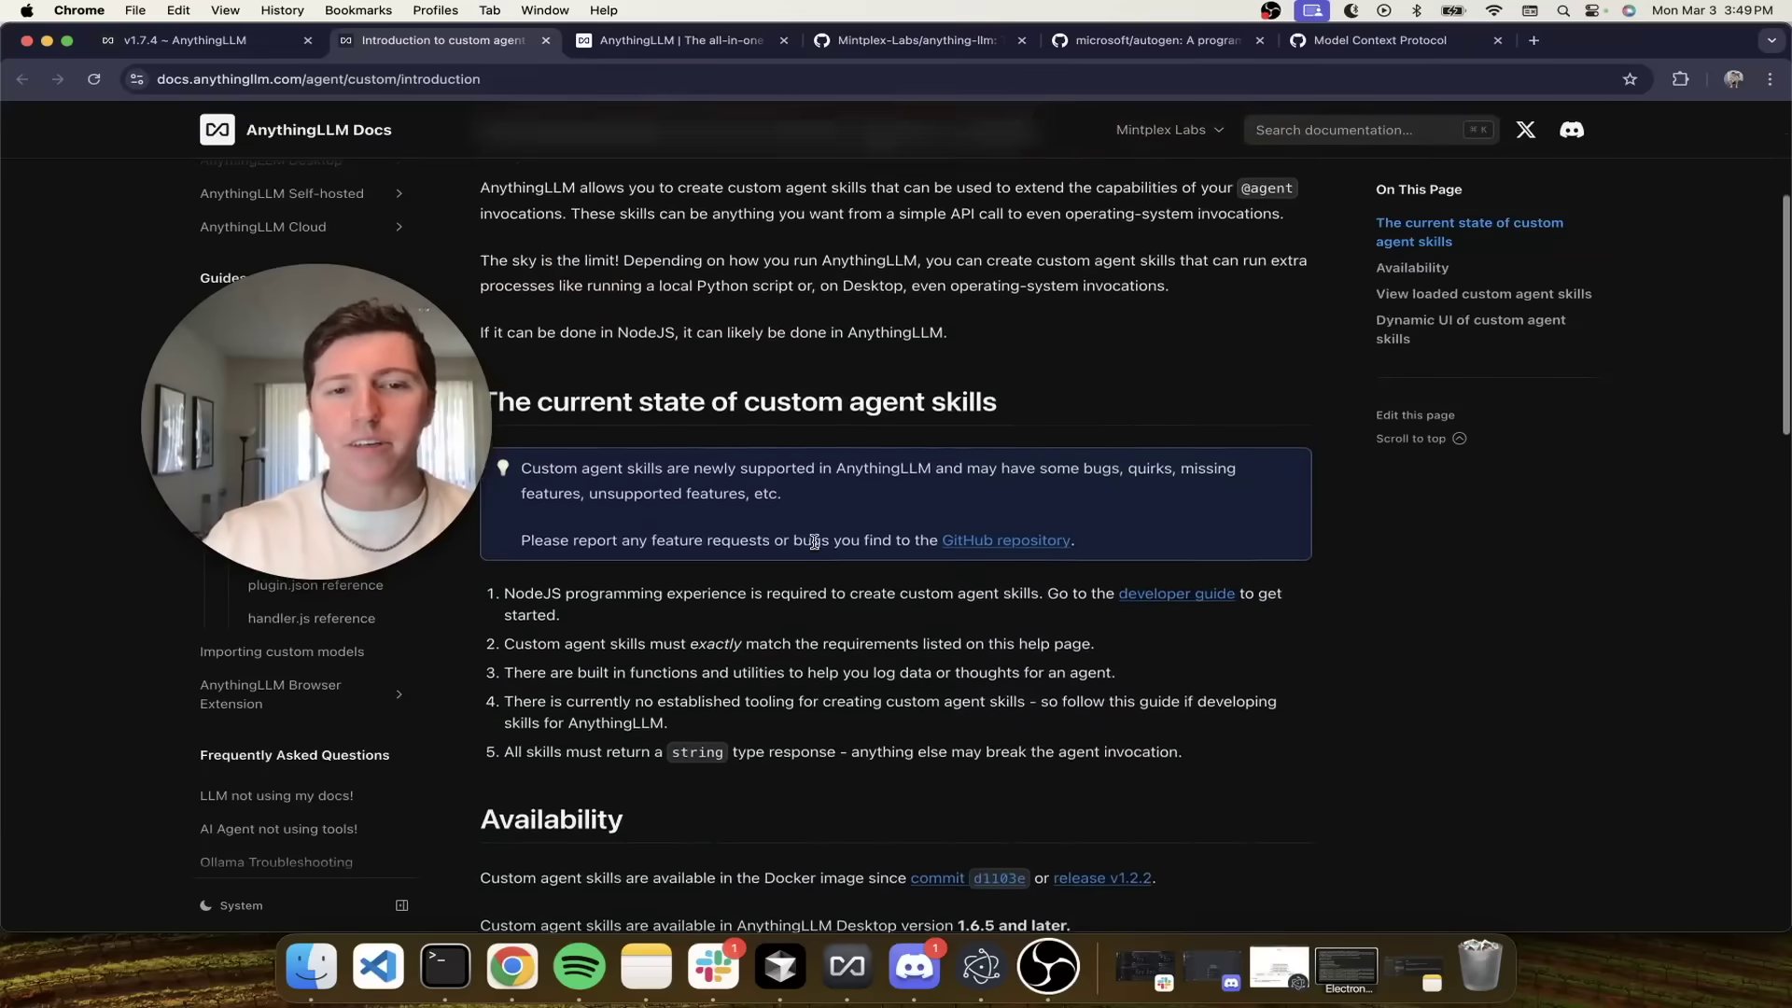
scroll(816, 546, down, 3)
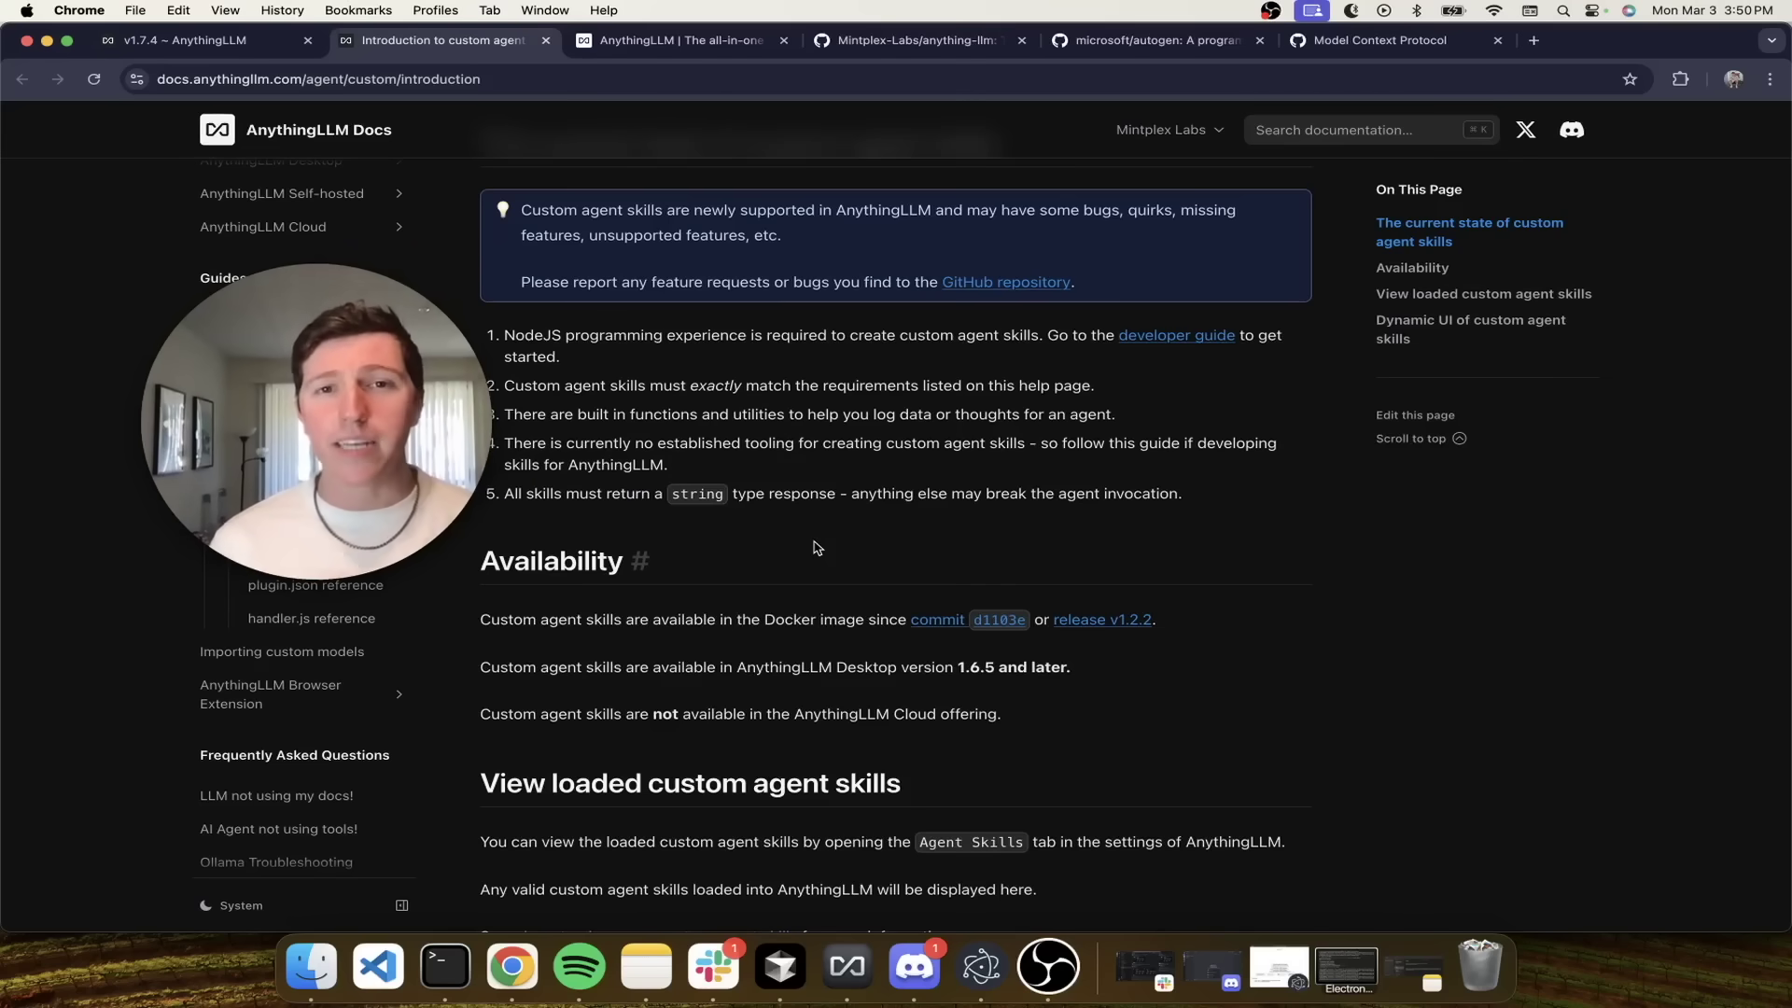
- View the microsoft/autogen repository, the CrewAI homepage and the Model Context Protocol GitHub page
key(super+5)
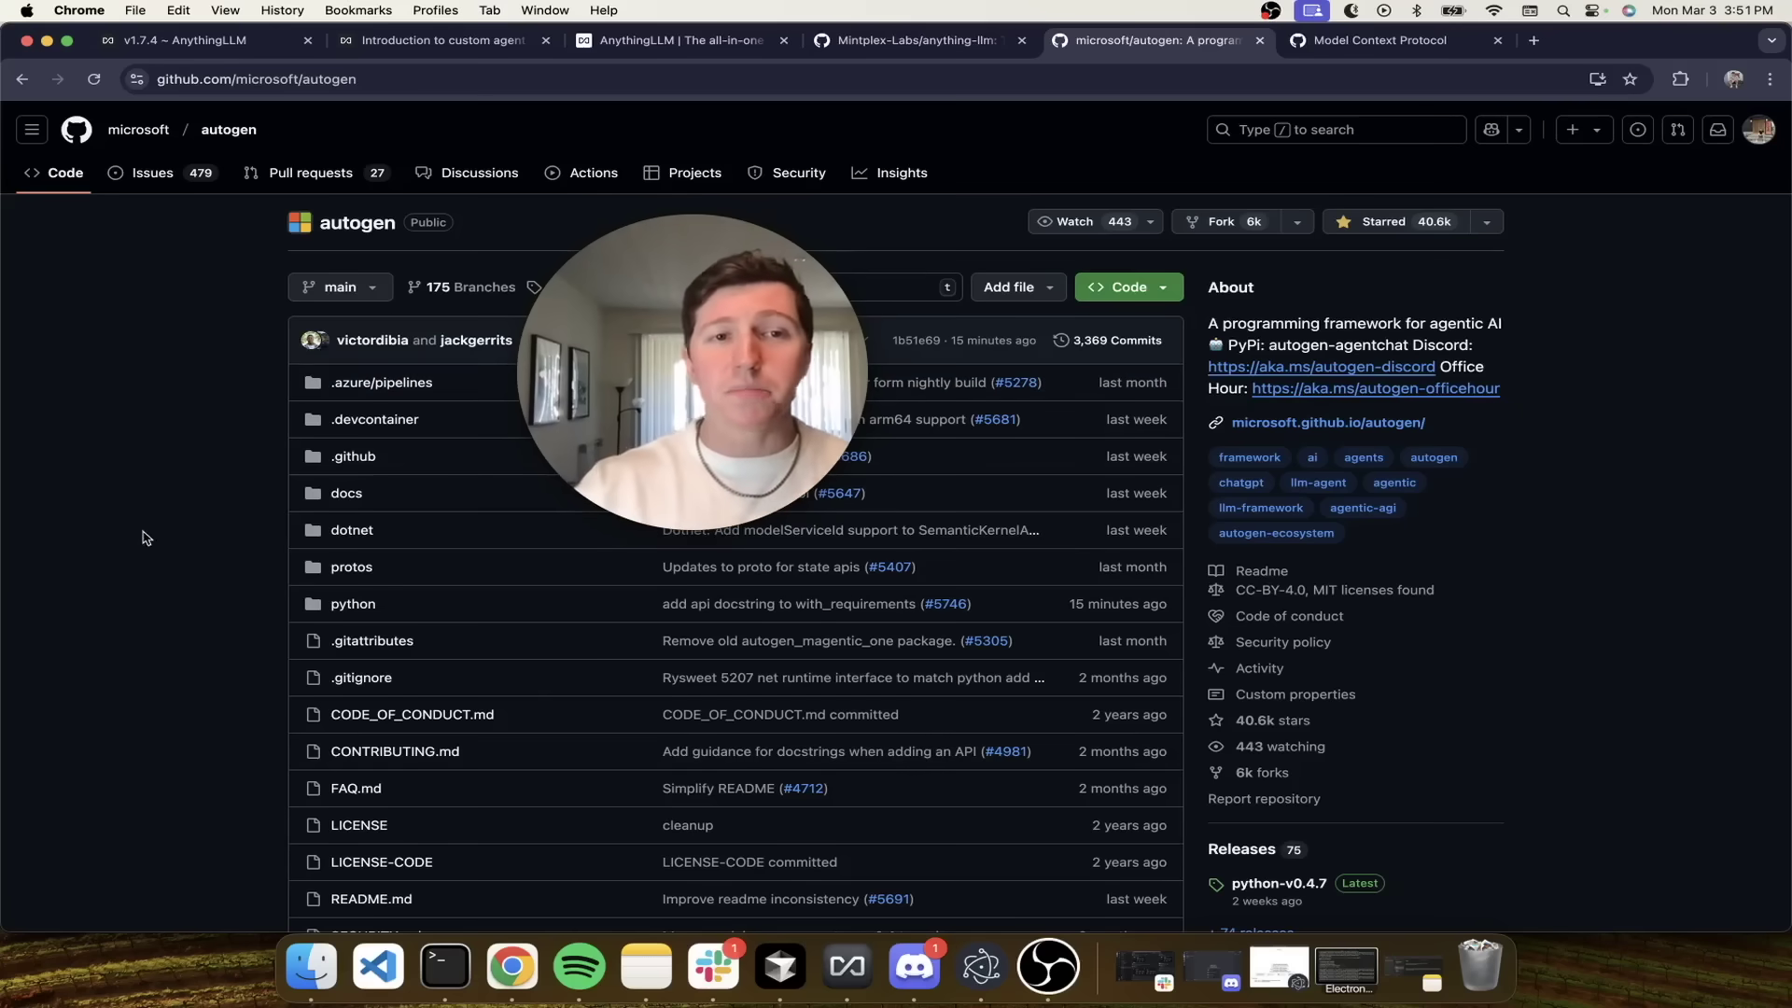
scroll(145, 538, down, 3)
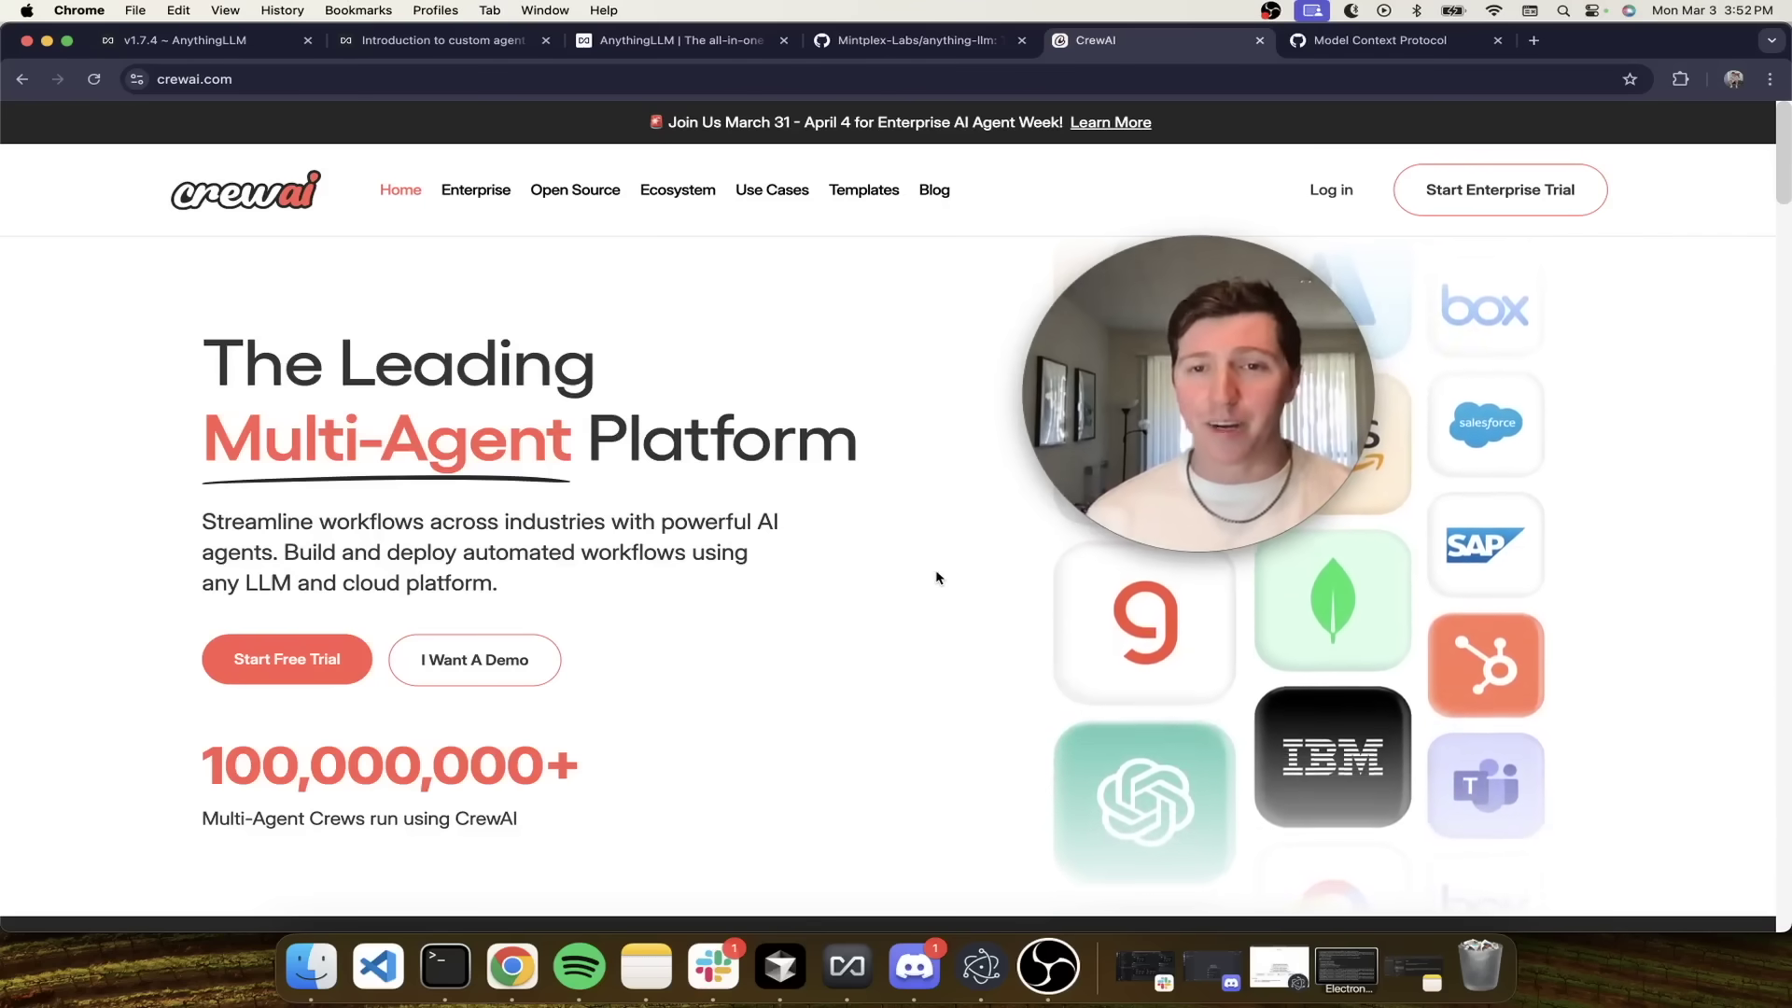
key(ctrl+Tab)
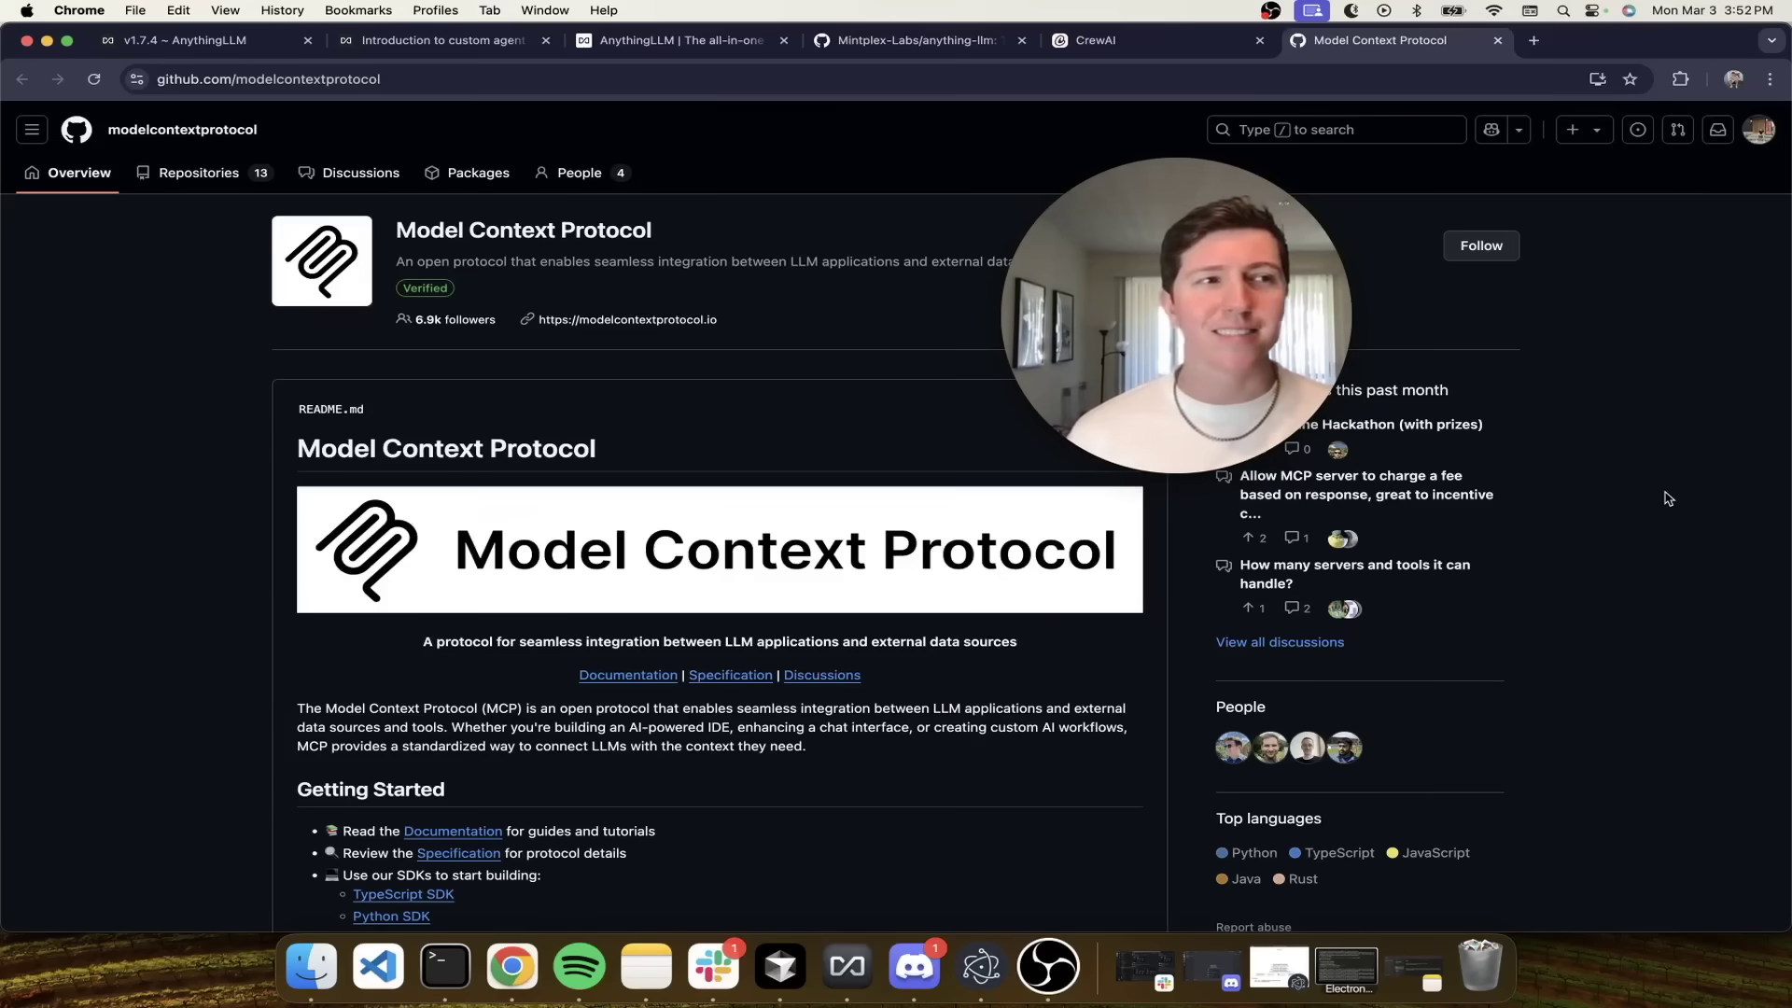
- Switch to the AnythingLLM desktop app and open the agent flow builder from the Agent Skills settings
key(super+Tab)
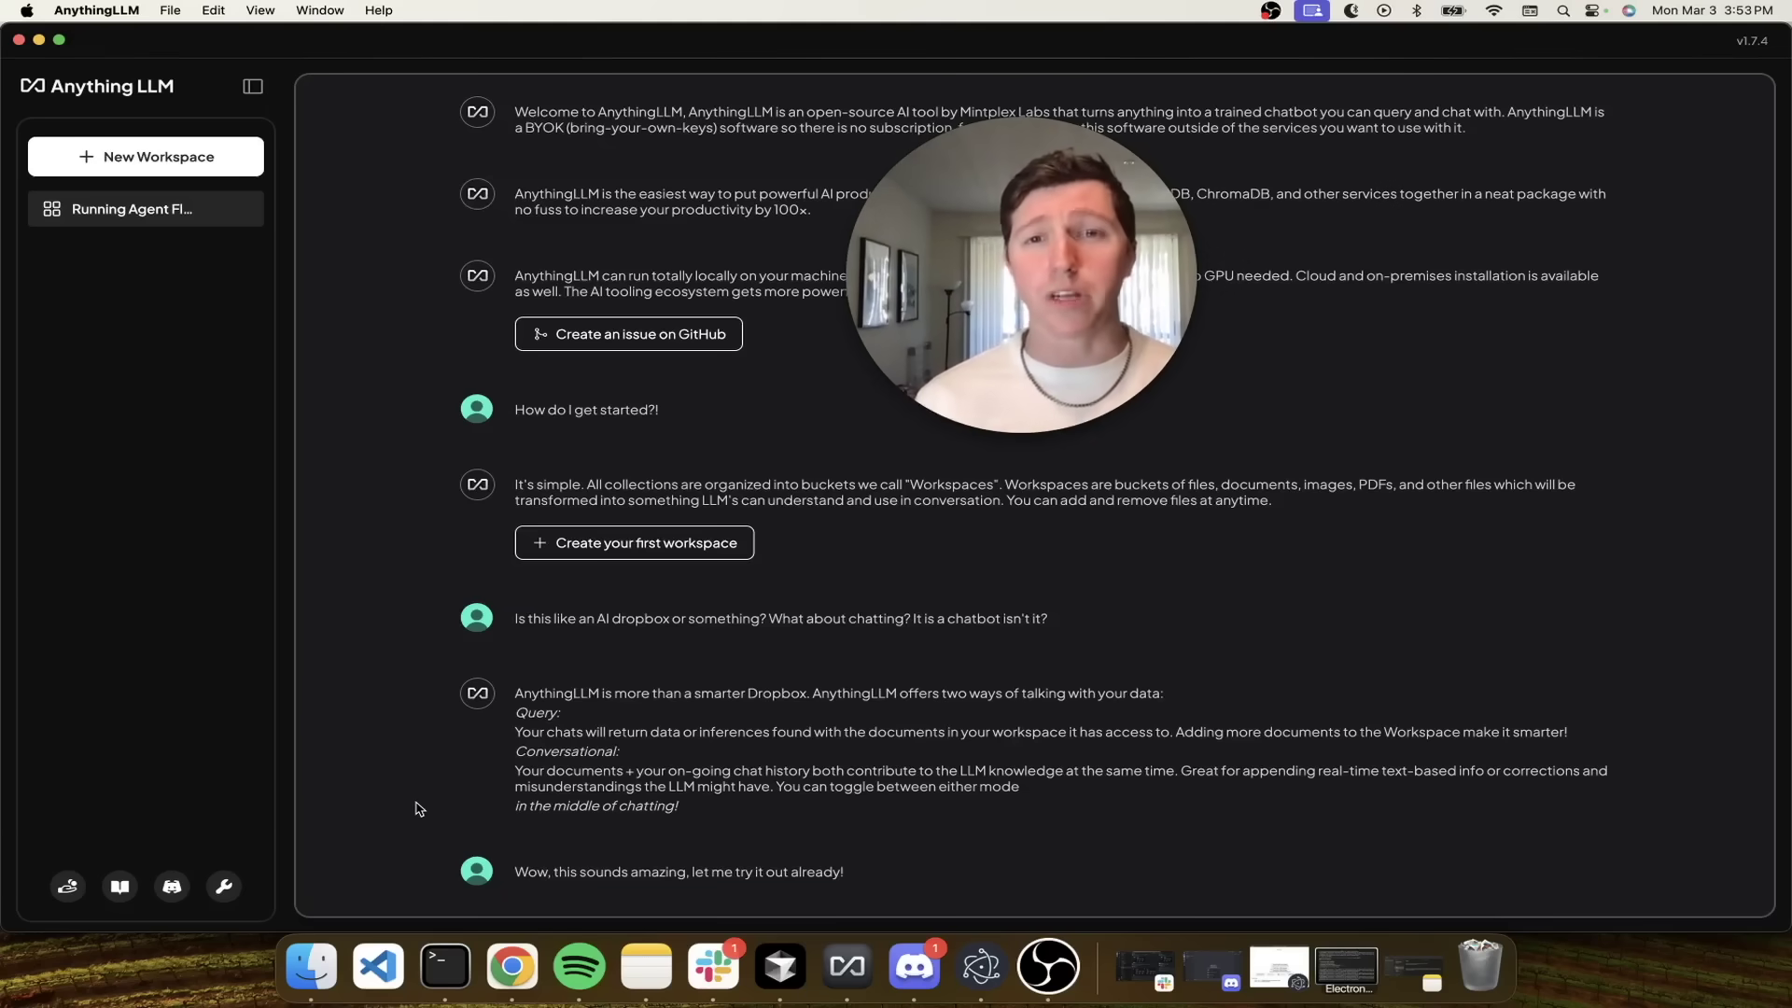
click(224, 885)
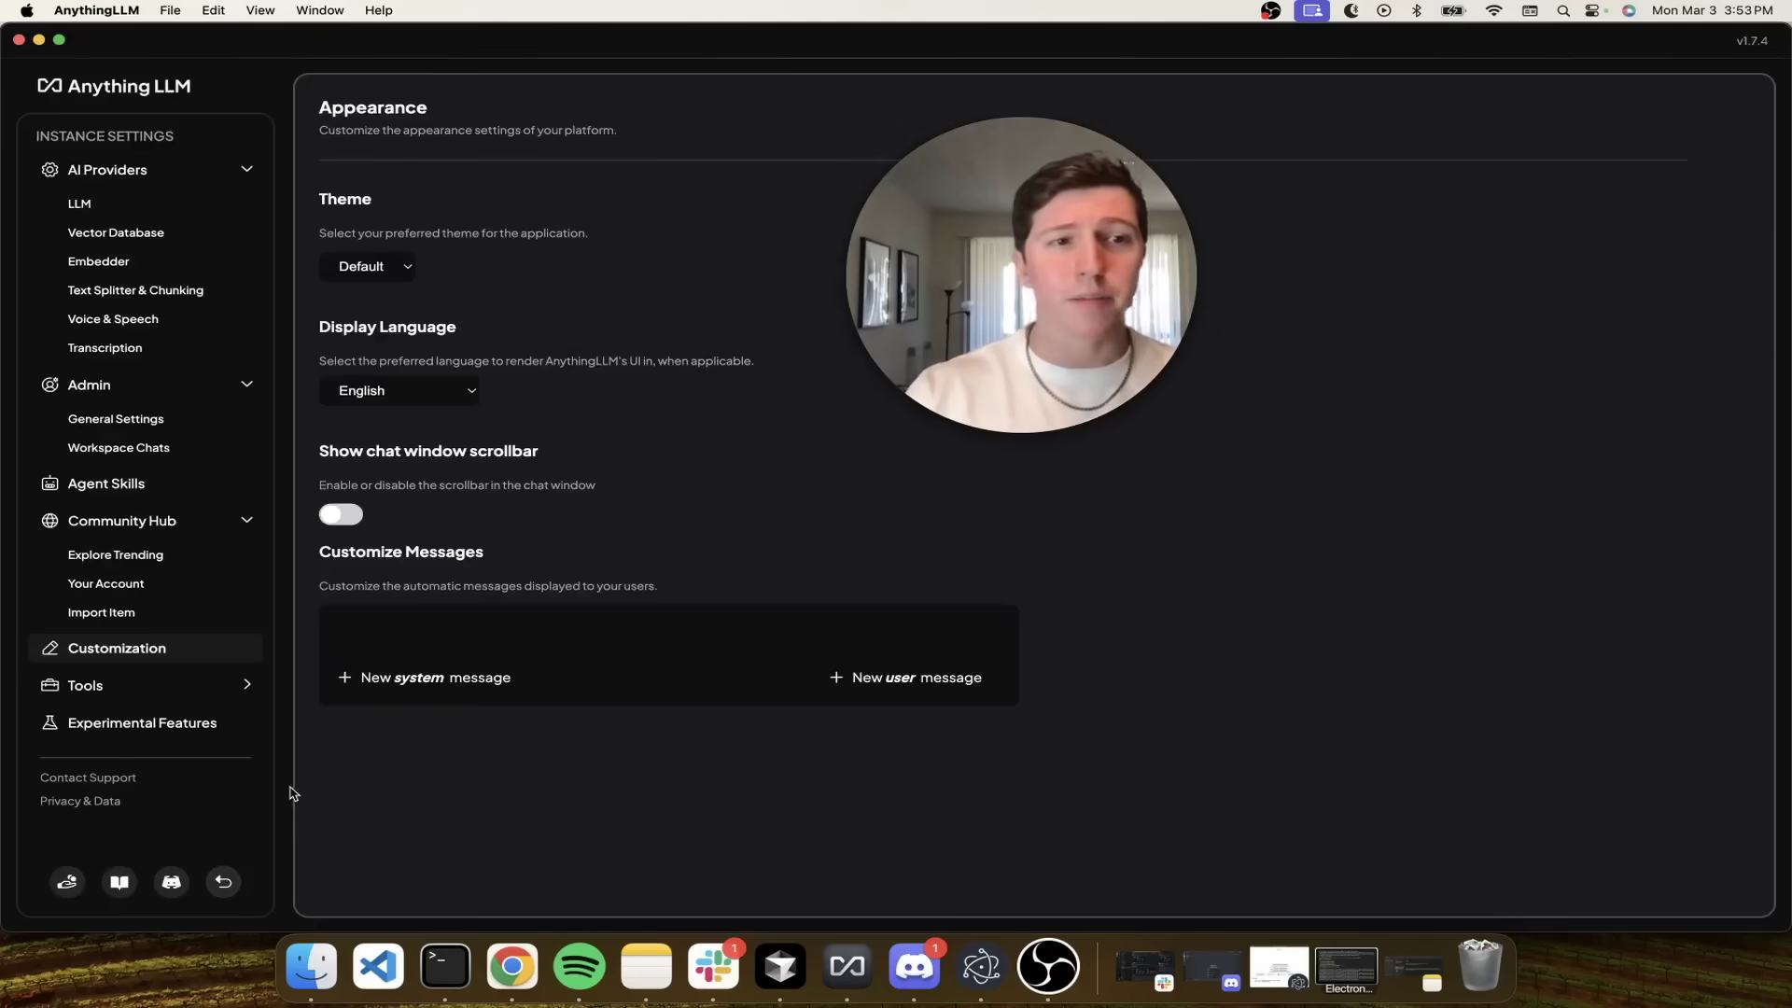
click(114, 482)
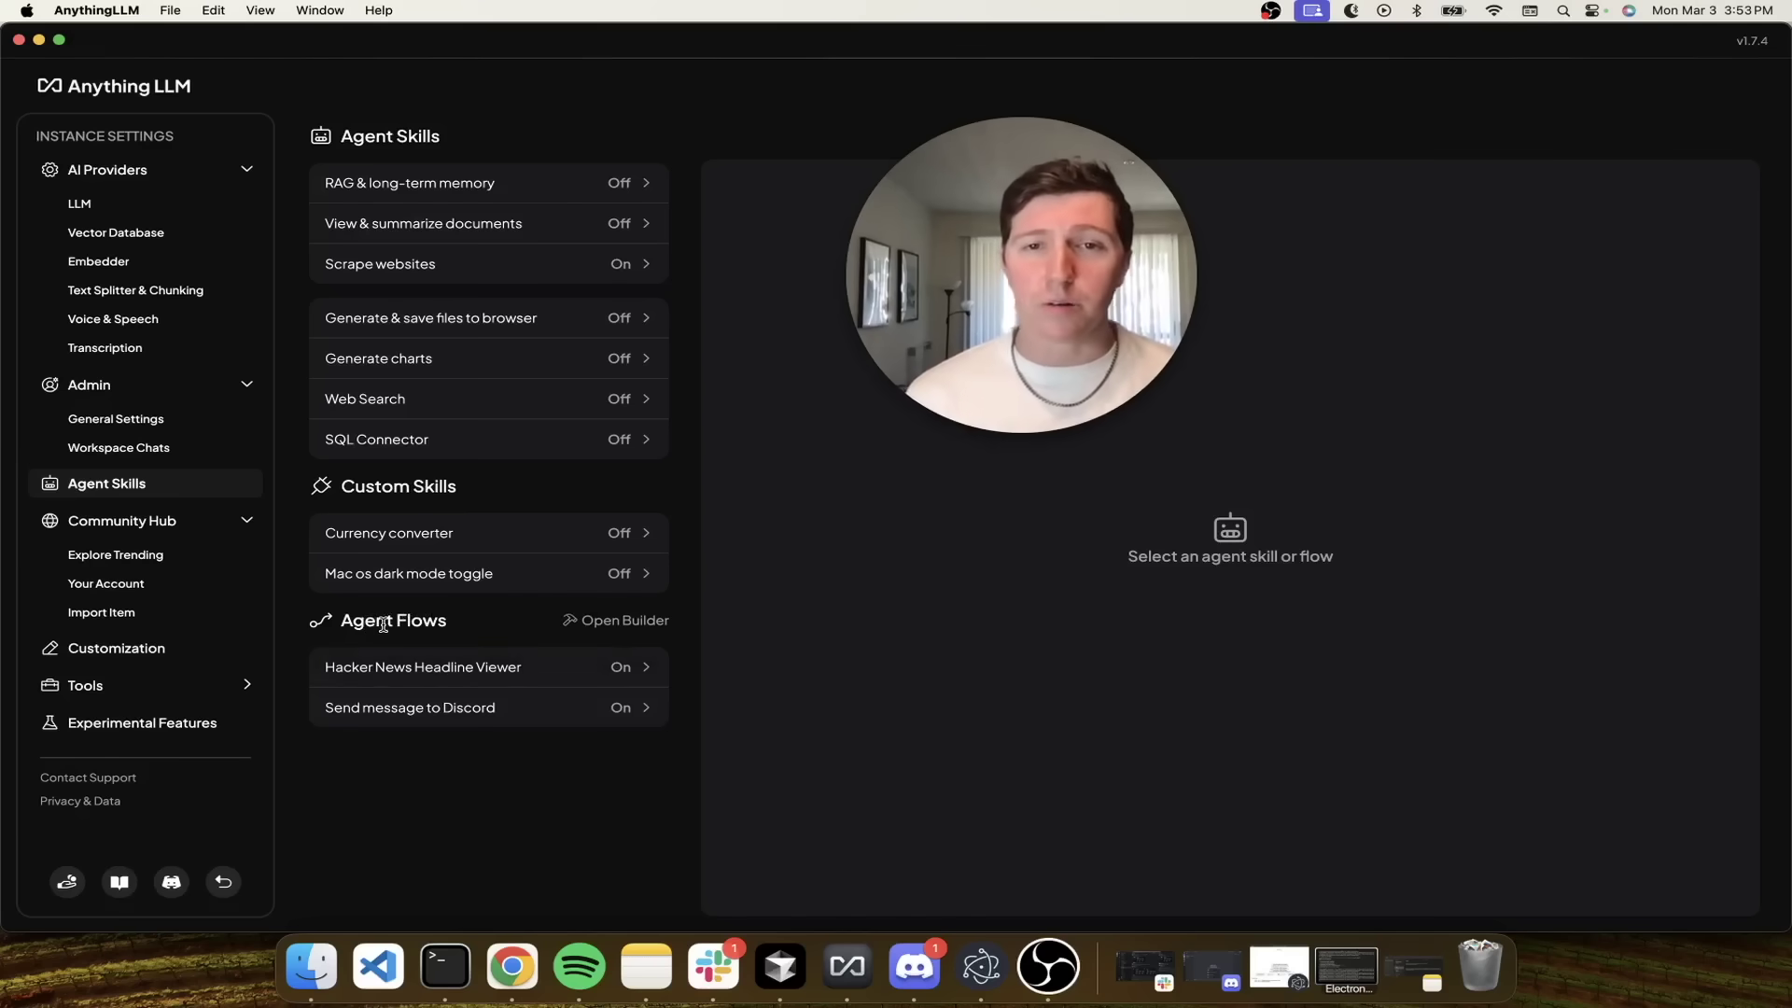
click(621, 628)
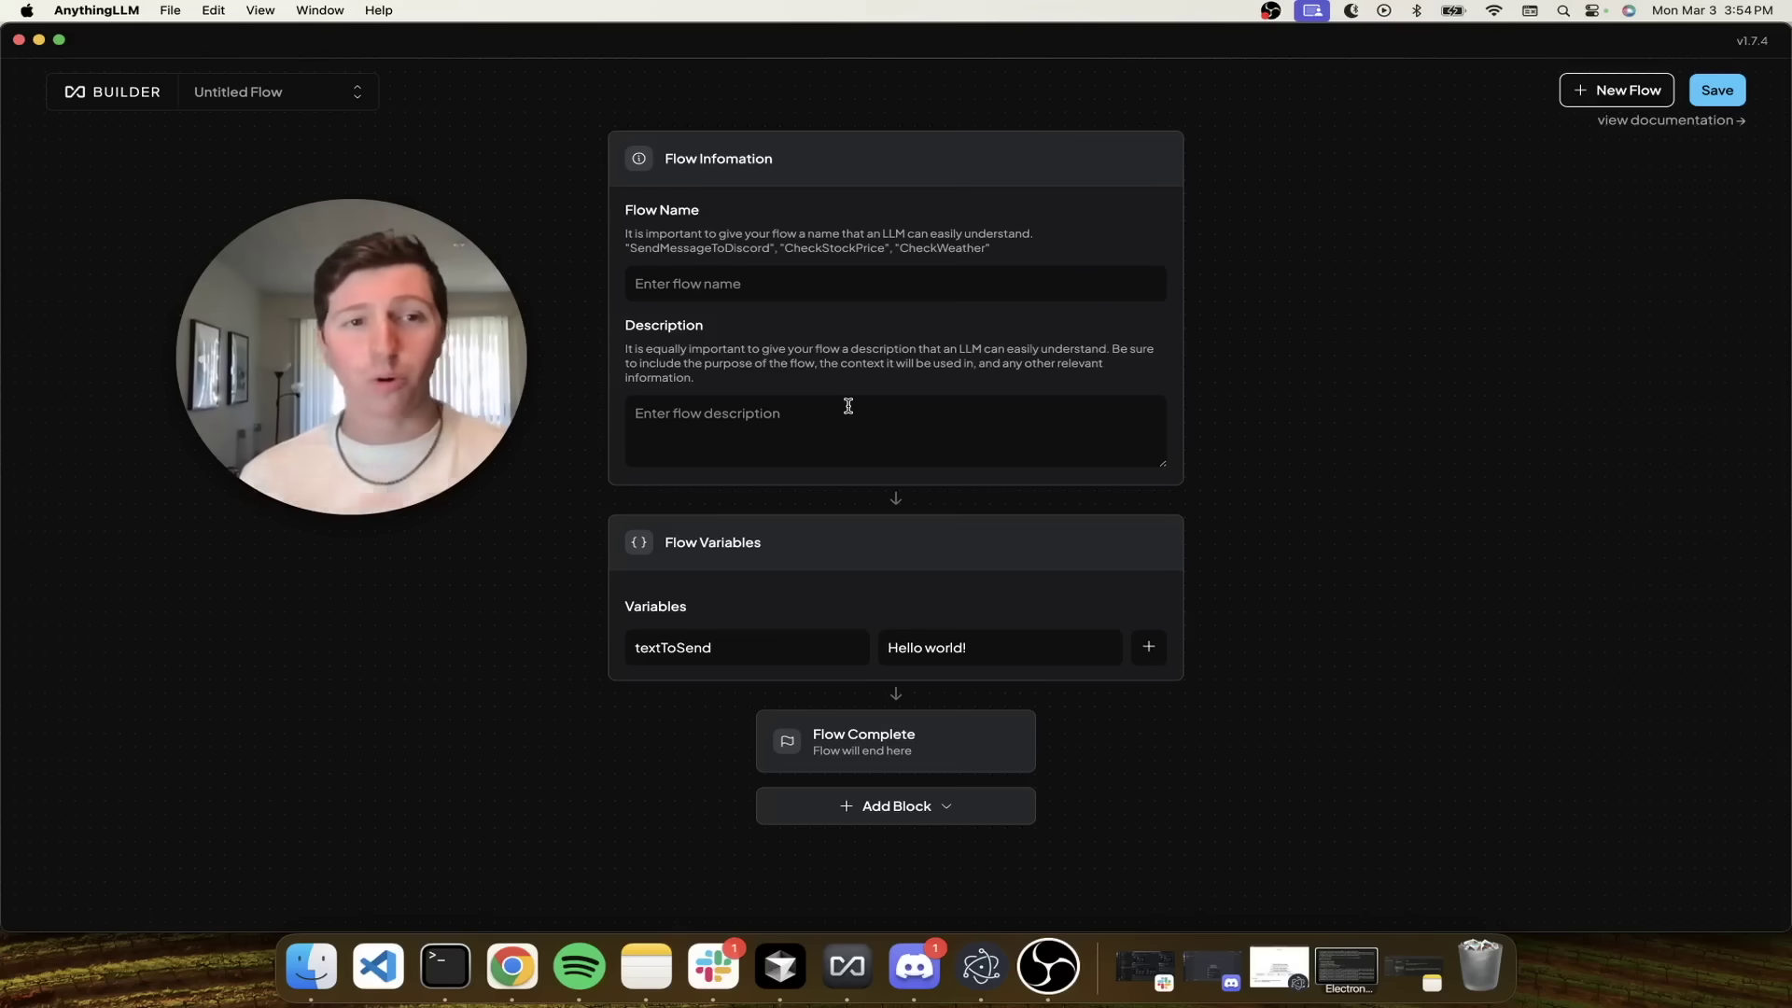
- Clear the name and initial value of the default textToSend variable in the untitled flow
double_click(738, 654)
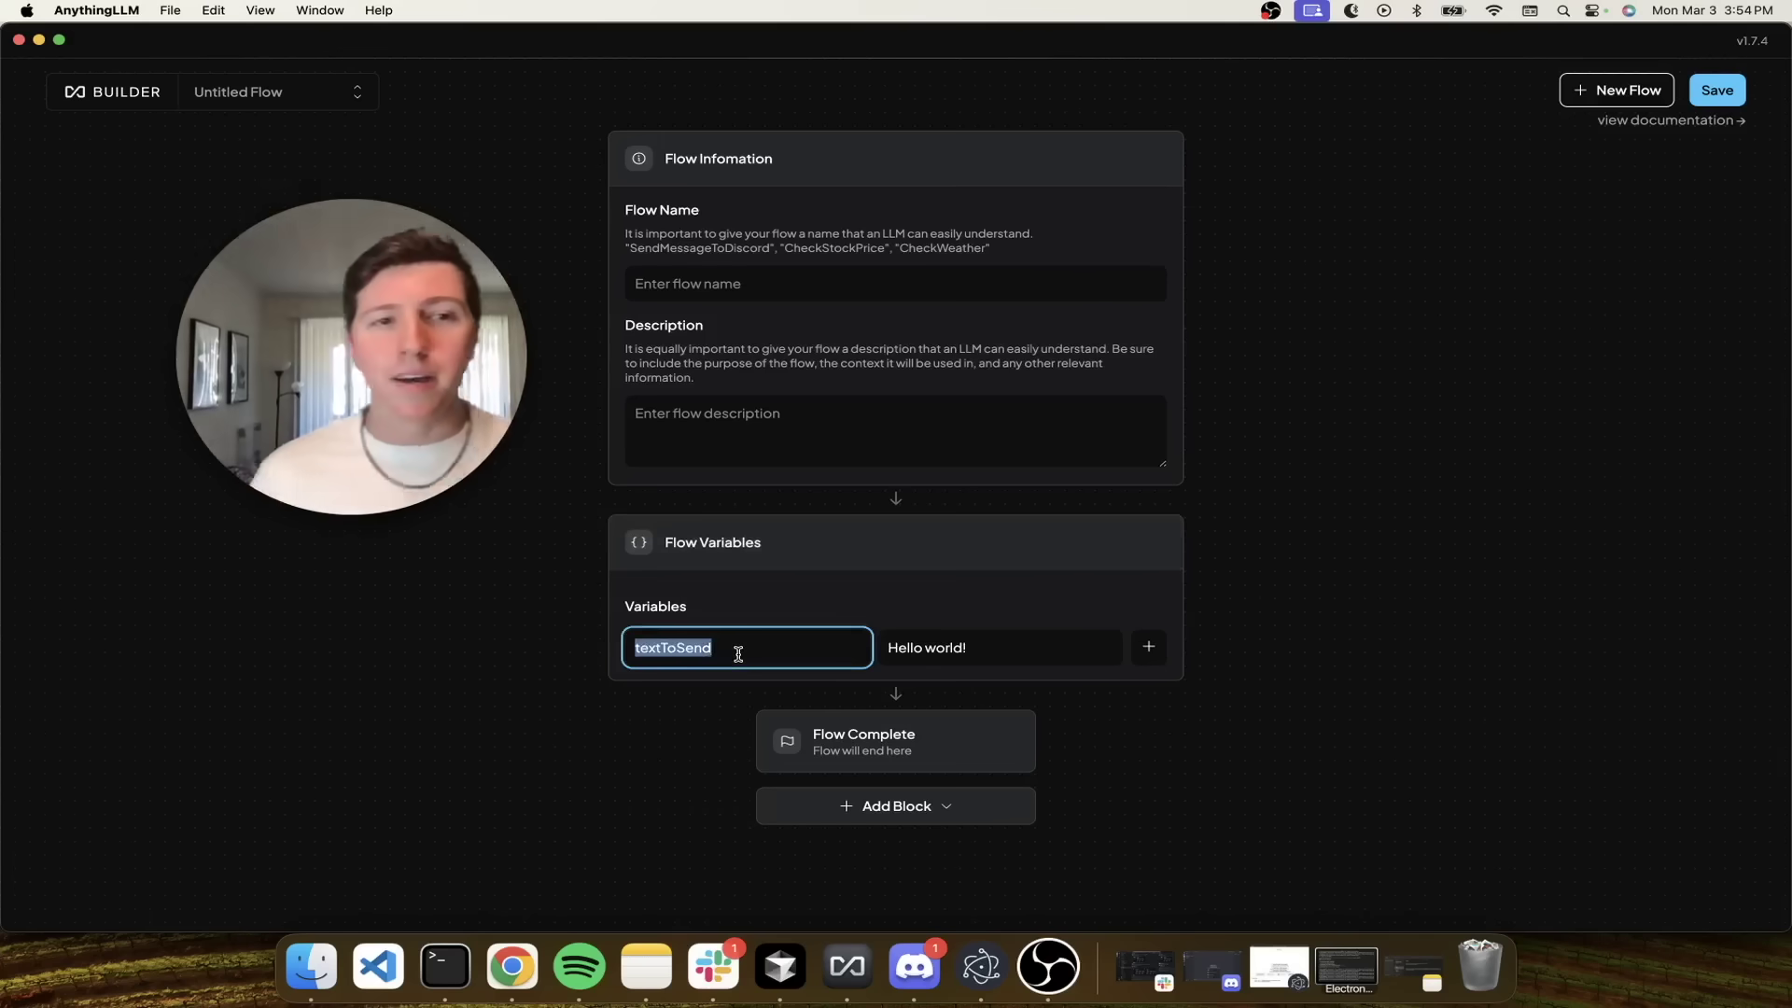
click(725, 651)
double_click(726, 652)
key(BackSpace)
click(992, 640)
triple_click(992, 641)
key(BackSpace)
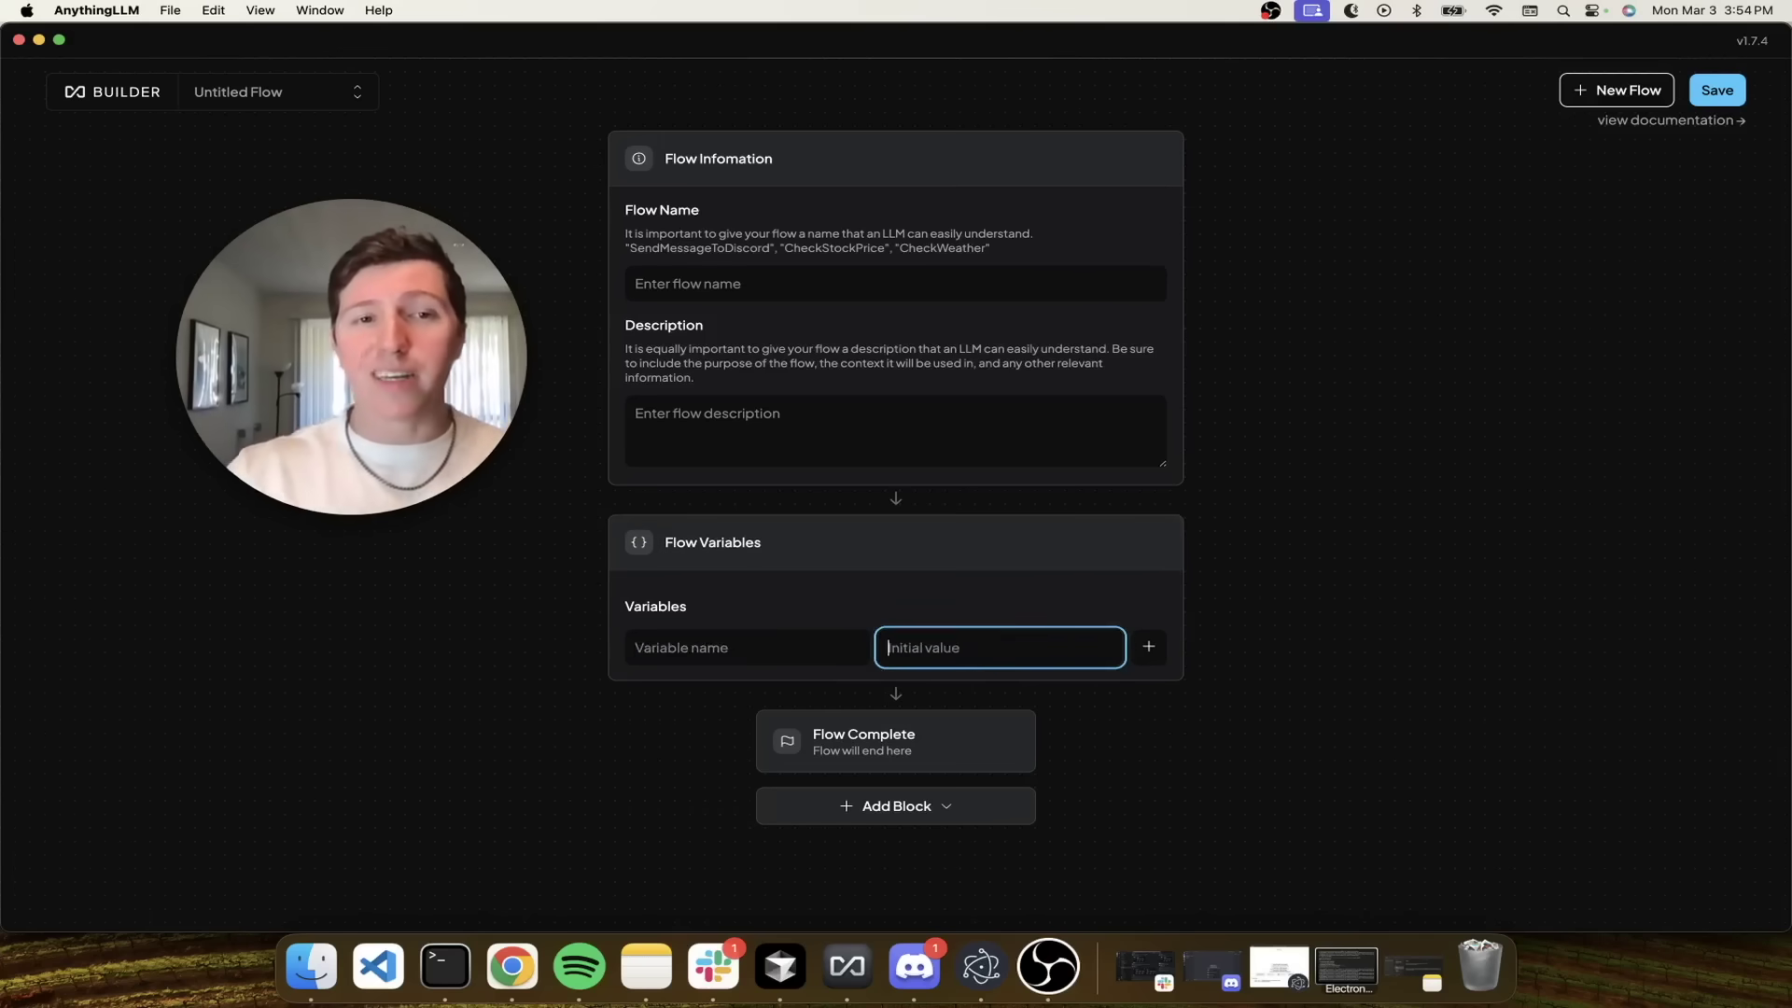
click(990, 588)
- Check the available block types and add an API Call block to the flow
click(912, 805)
scroll(1099, 774, down, 4)
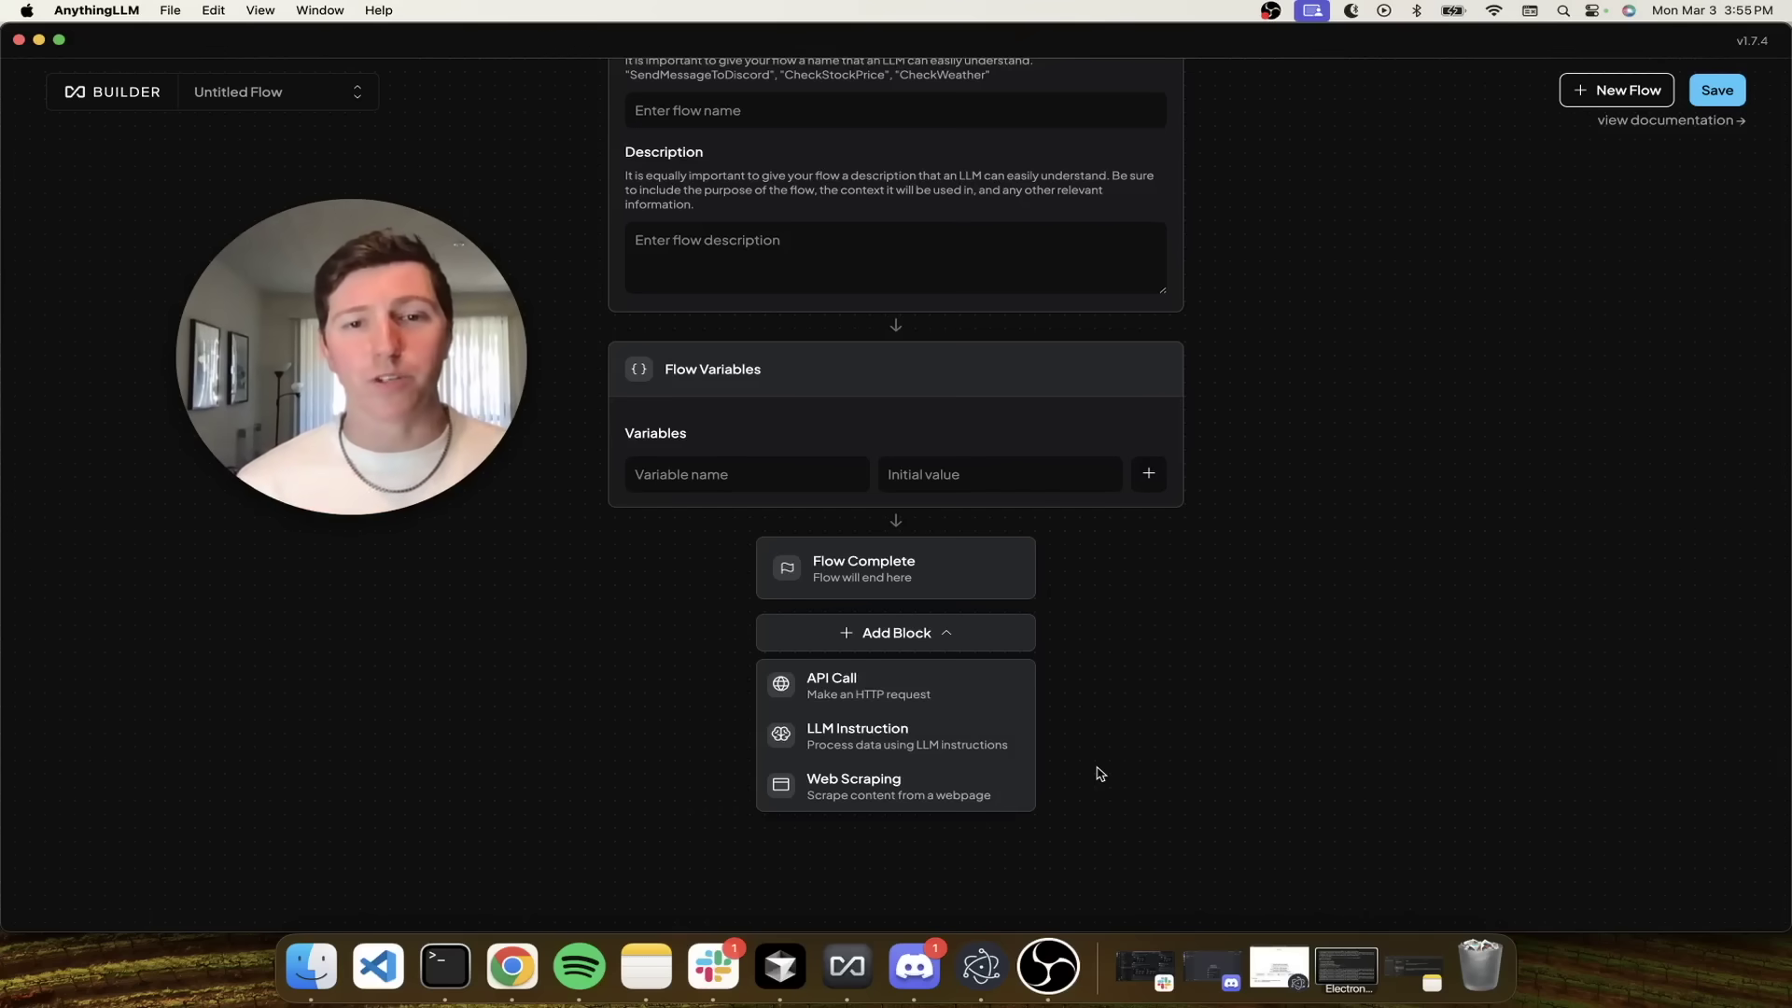
click(1099, 774)
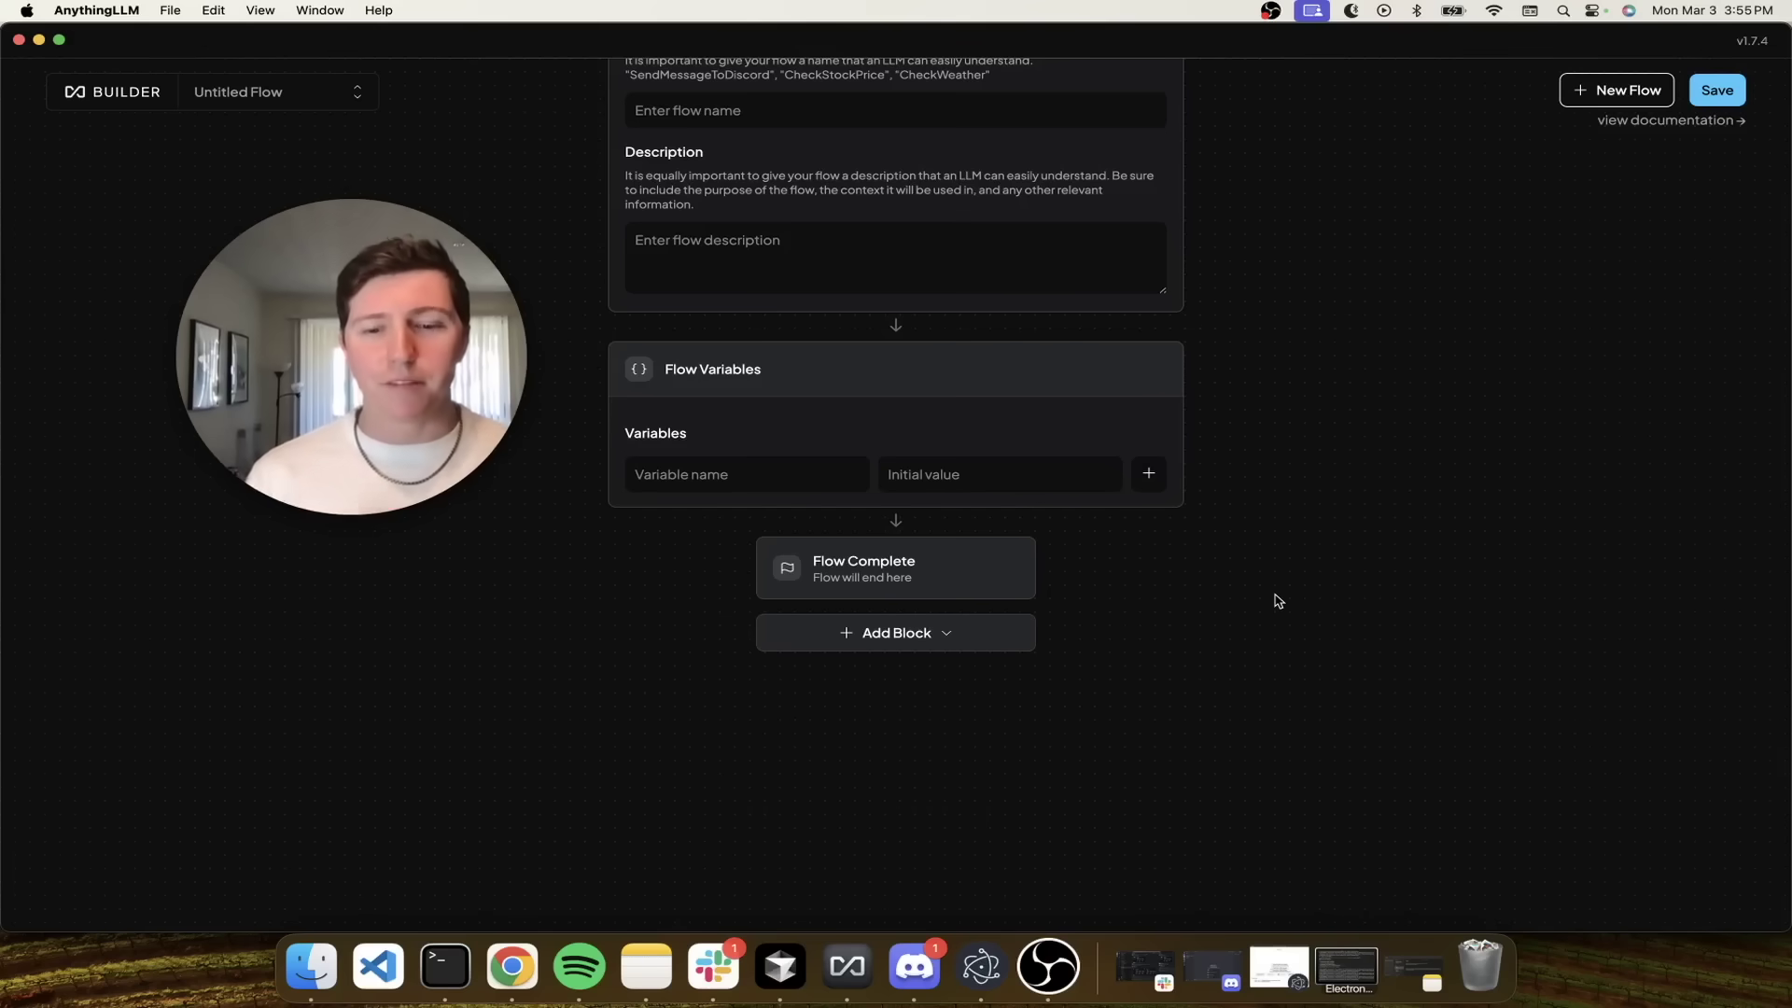
click(896, 633)
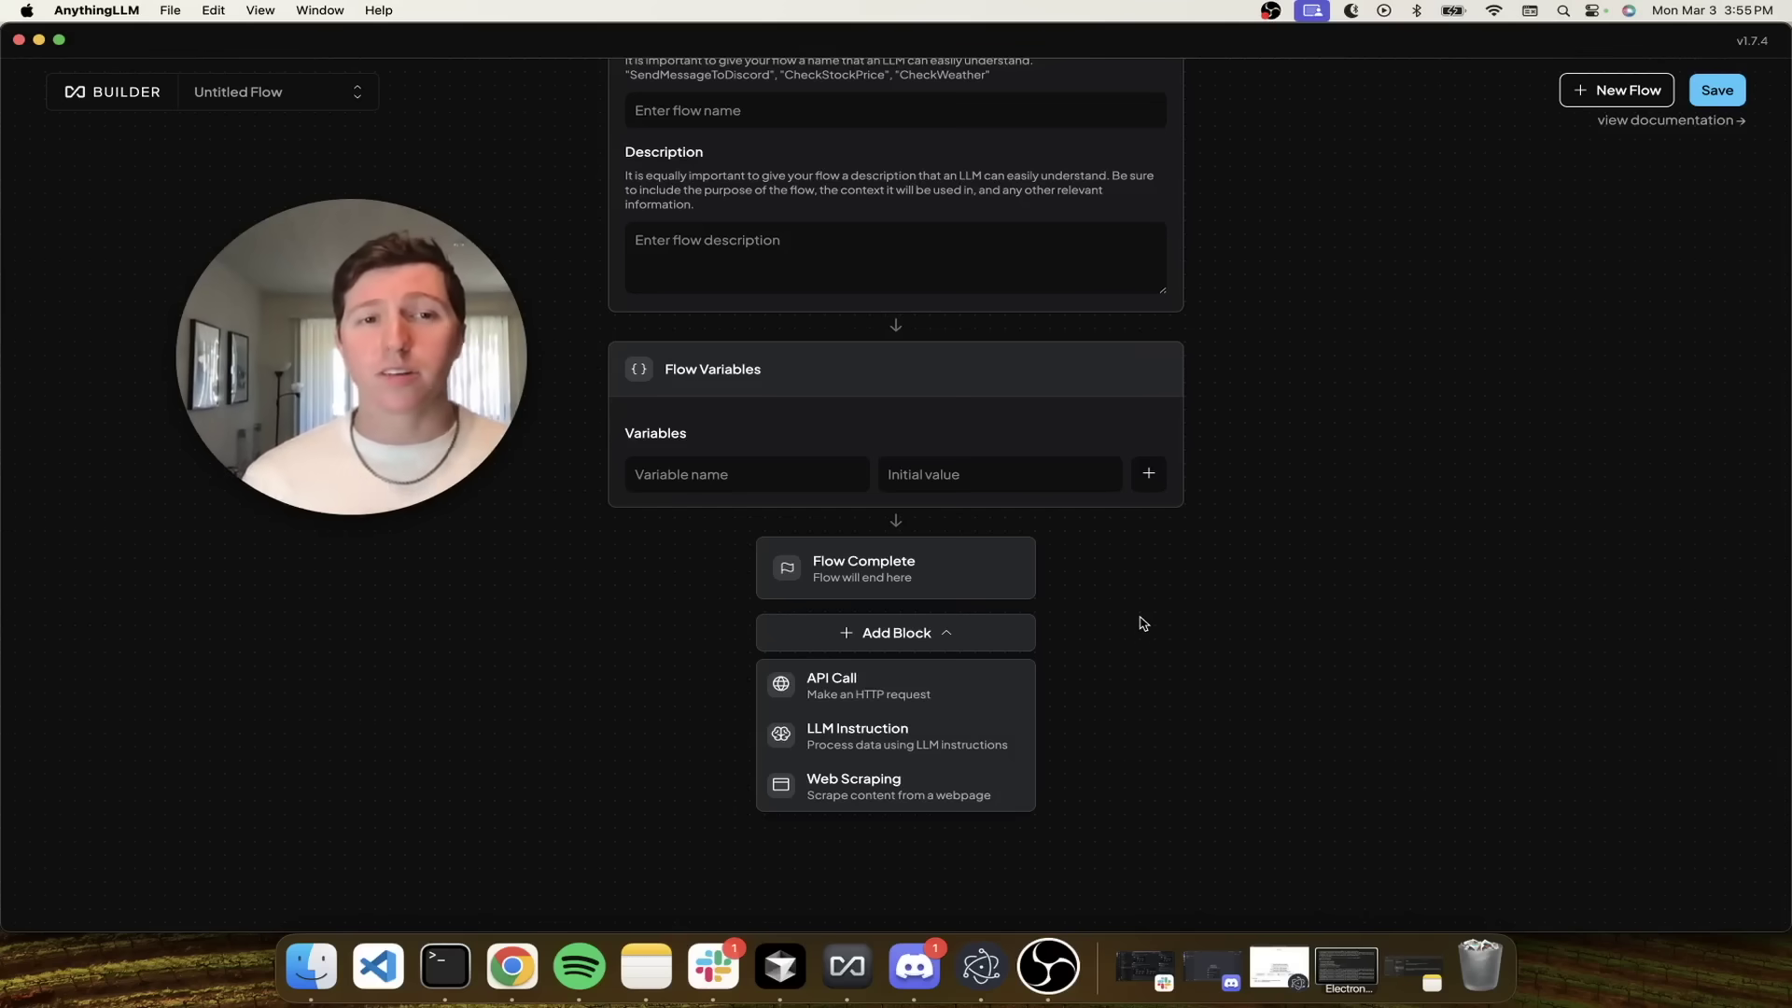
click(915, 691)
scroll(1296, 625, down, 2)
scroll(1296, 626, down, 2)
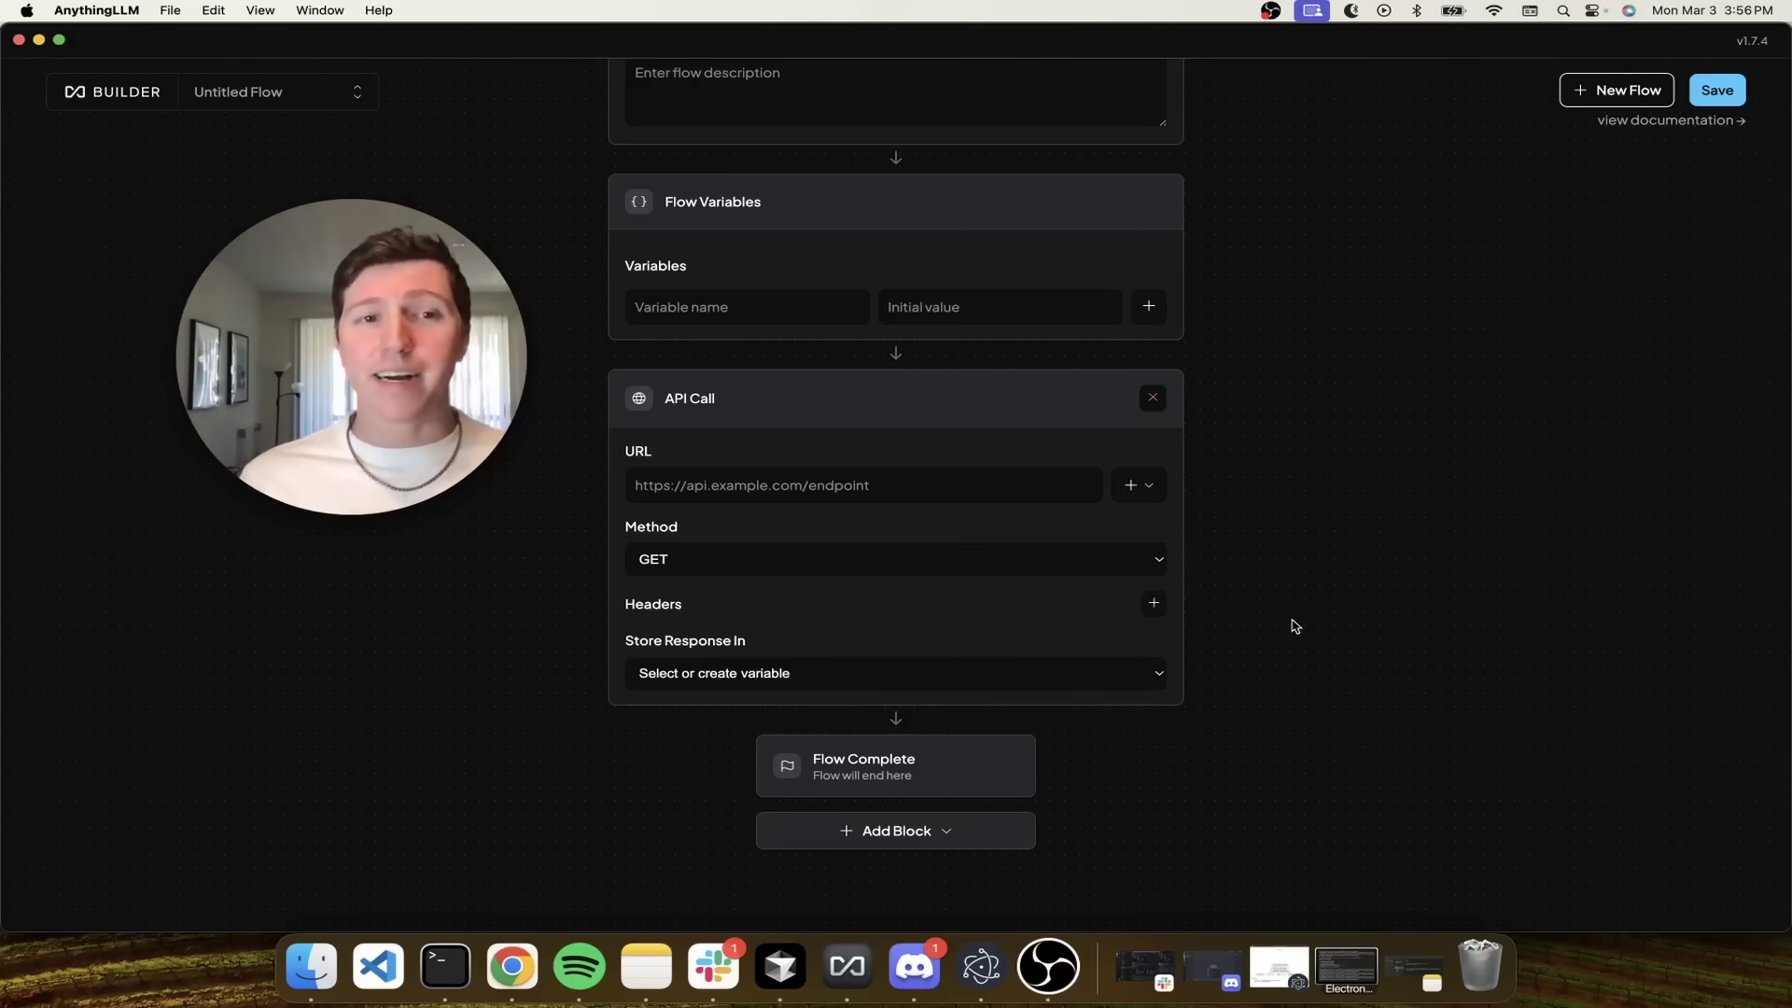
- Examine the API Call block's URL, request method and response variable settings
click(857, 477)
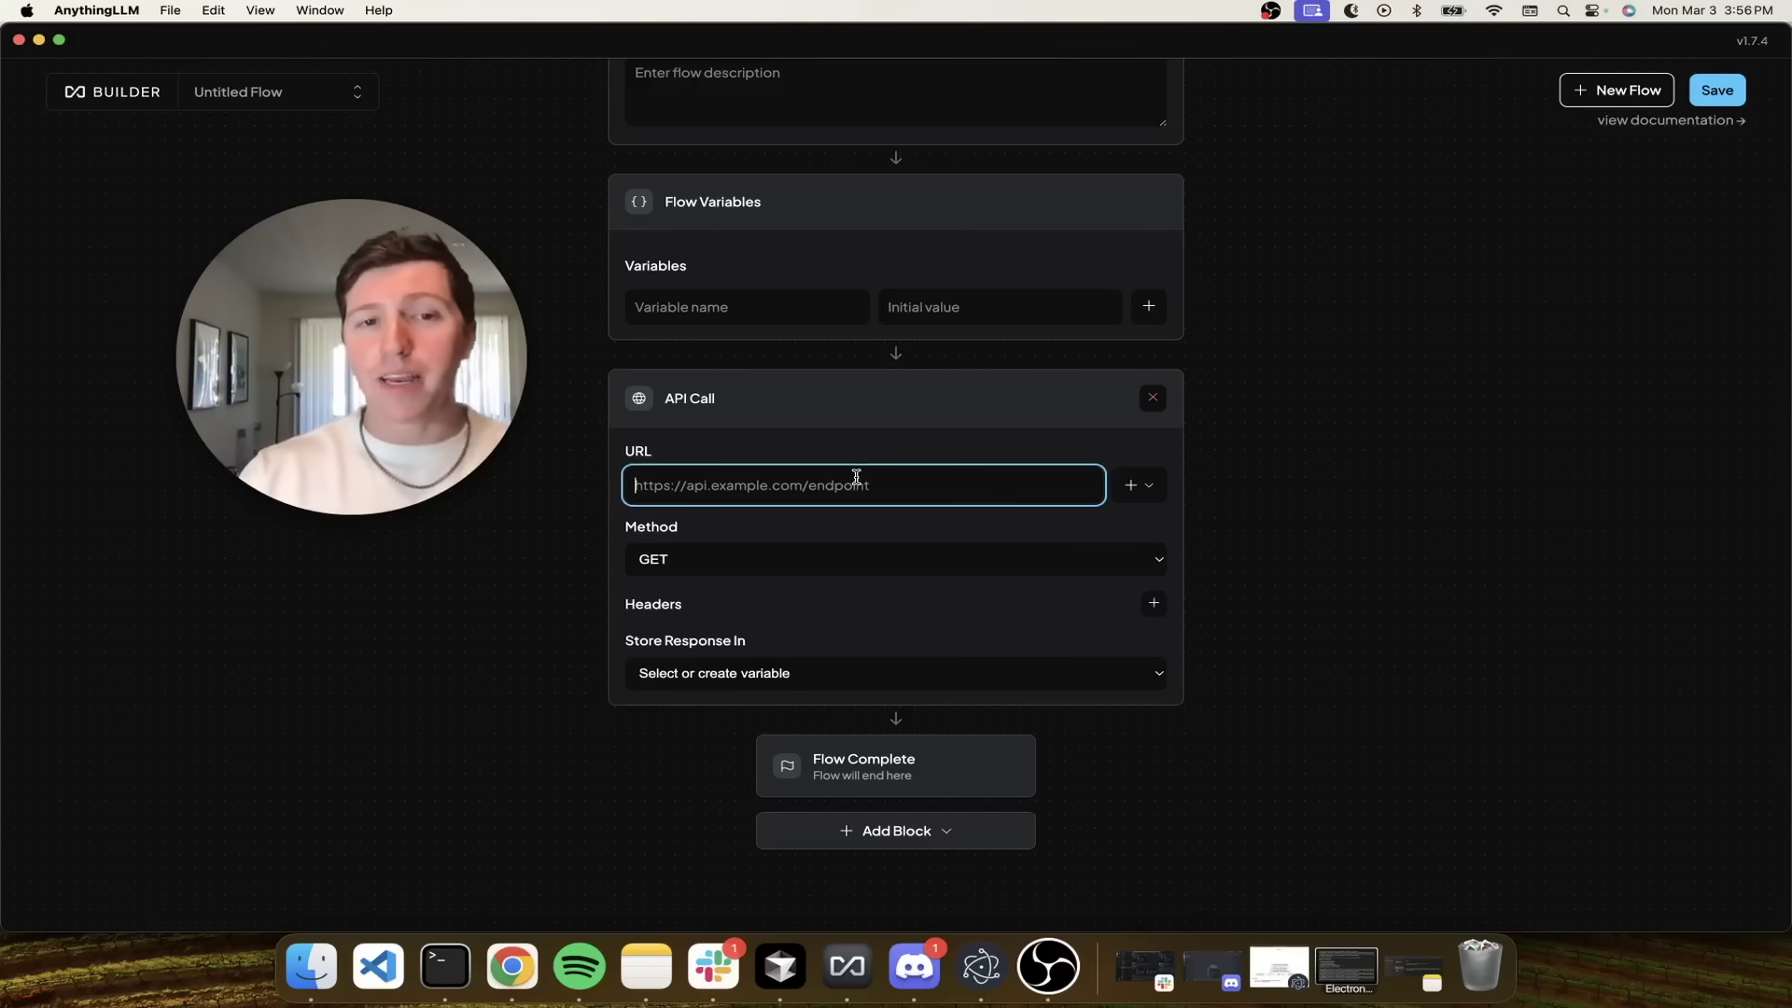
click(934, 571)
click(898, 562)
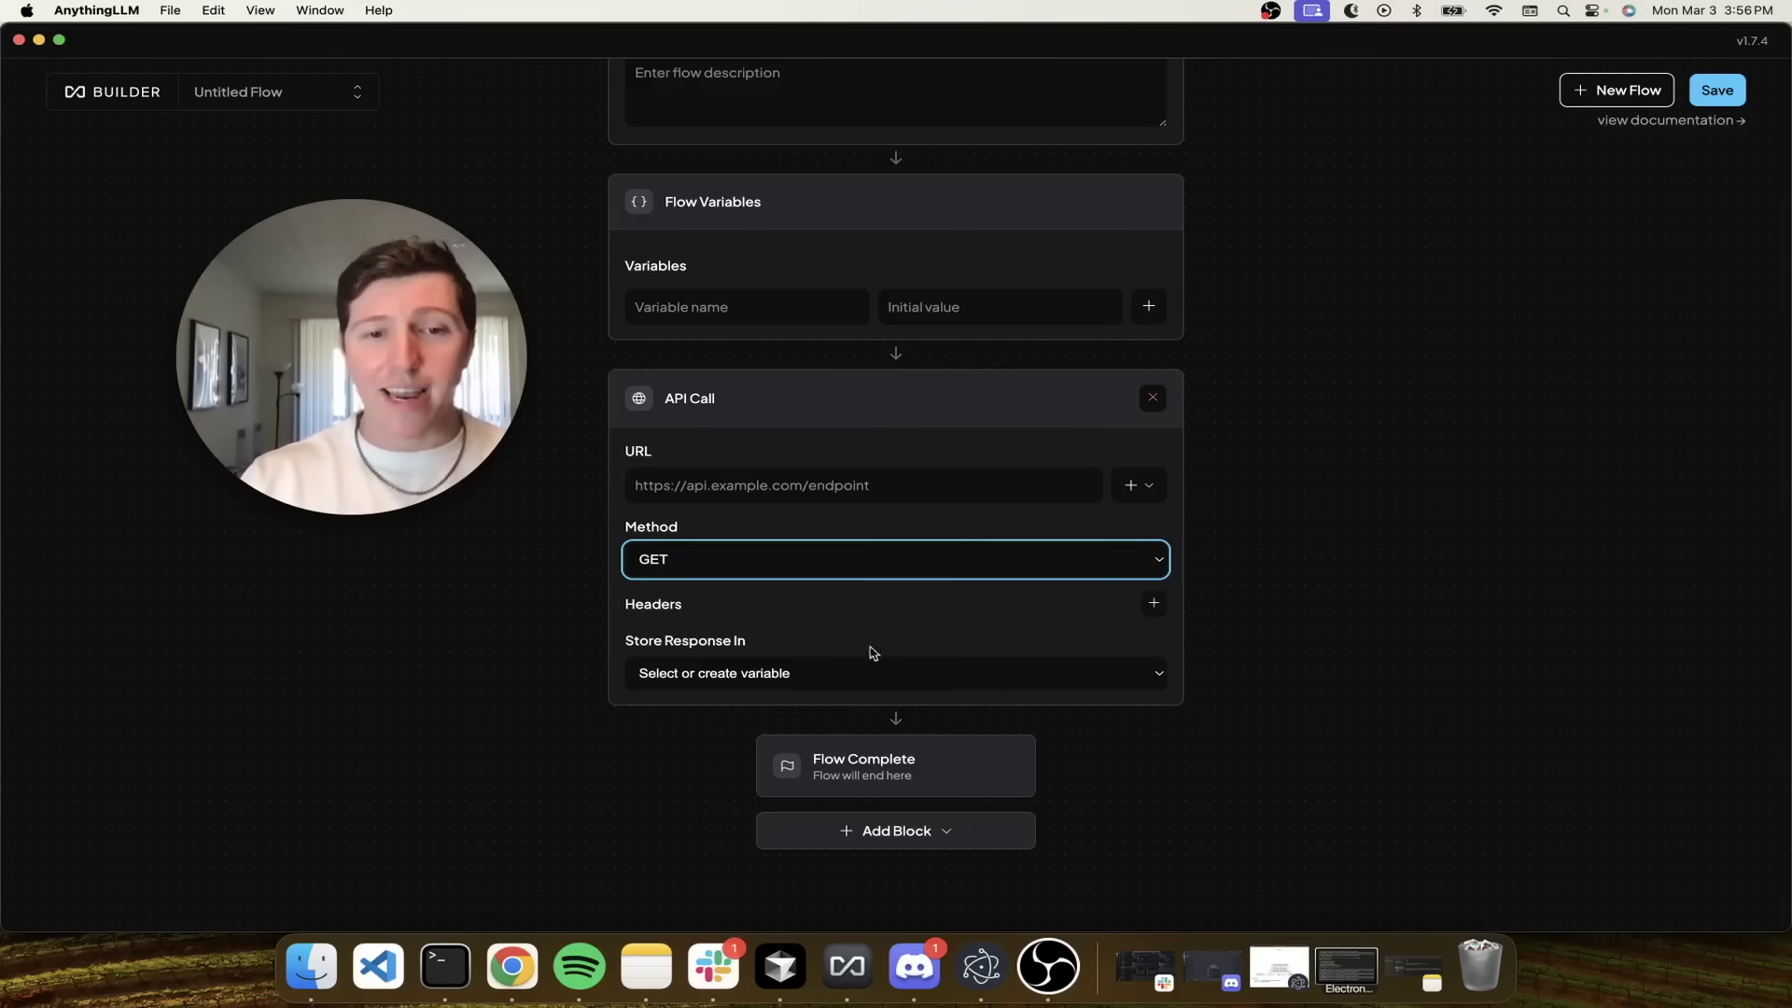
click(831, 676)
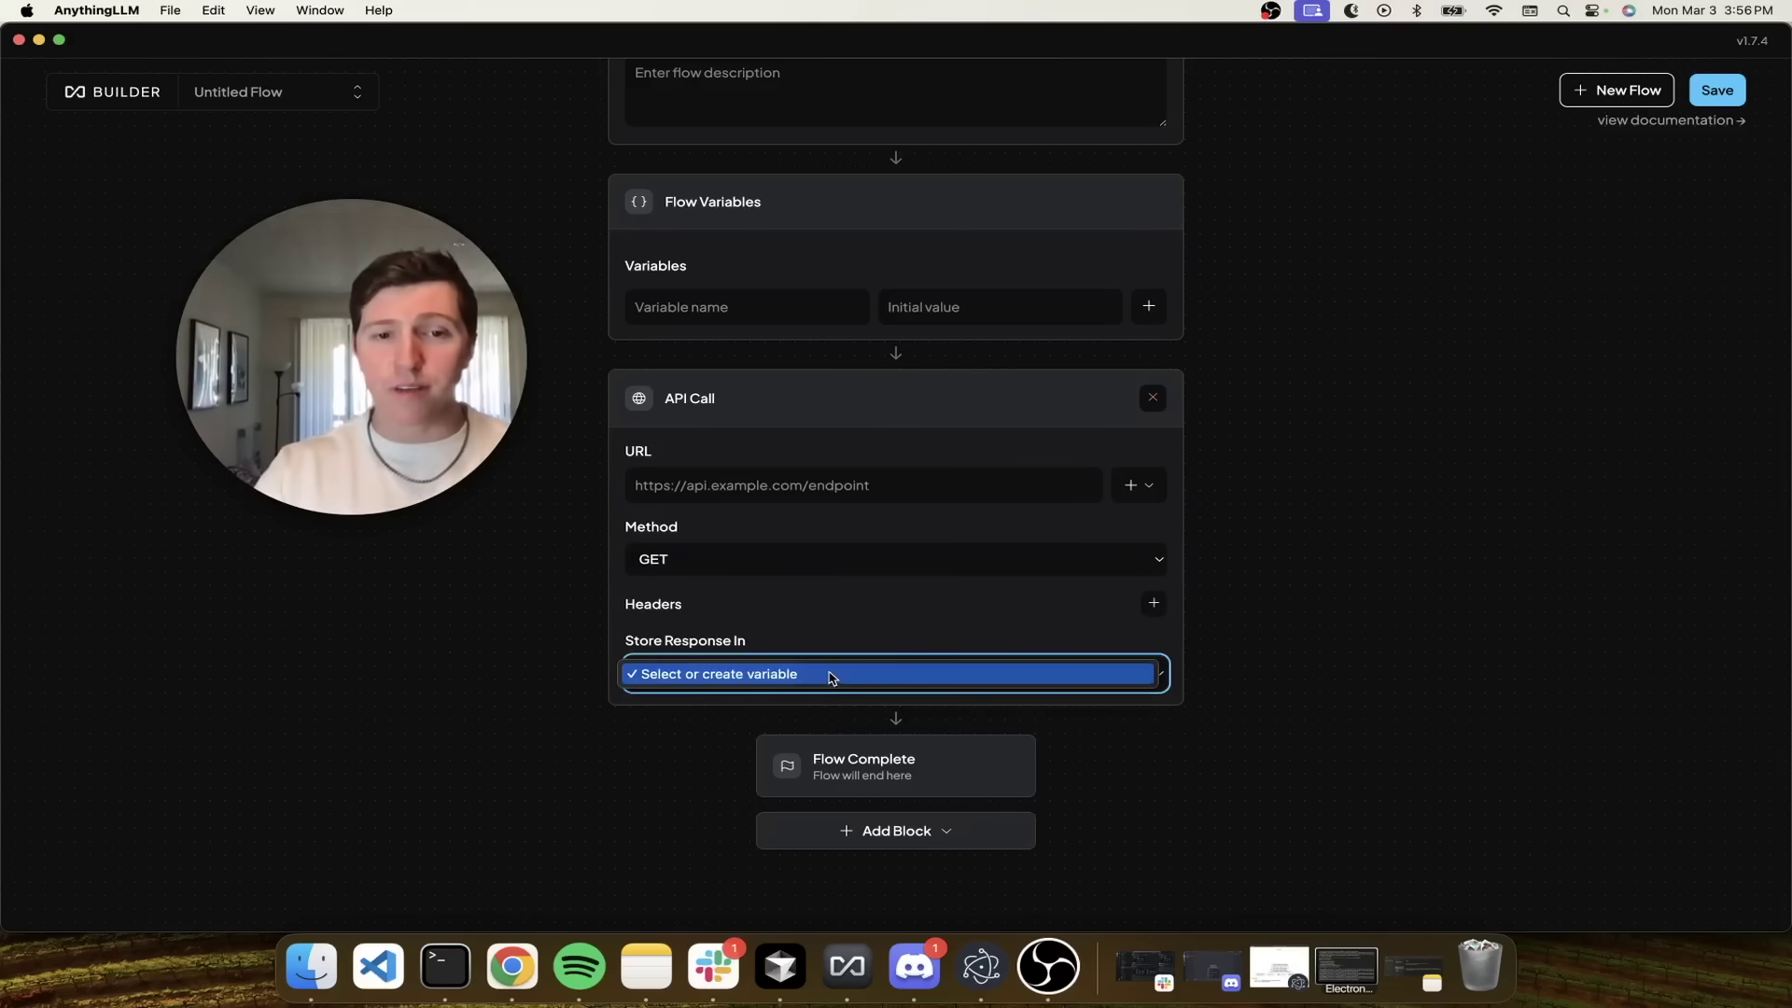
click(831, 678)
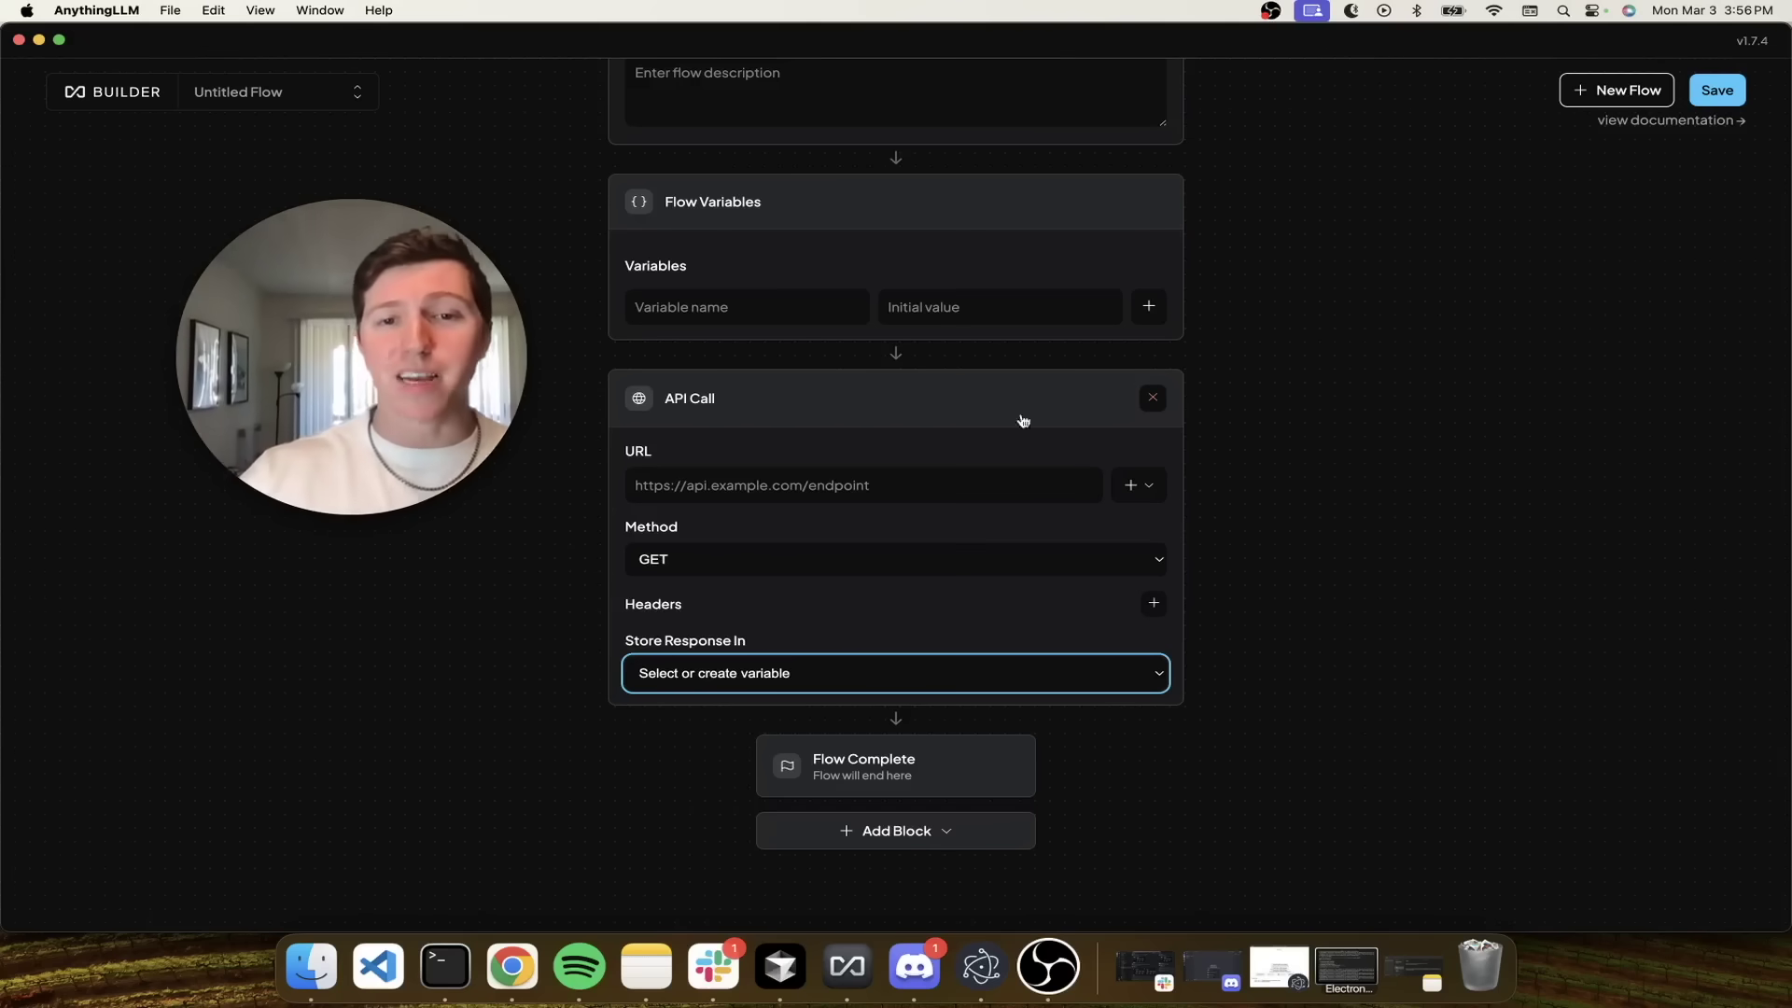
- Add an LLM Instruction block after the API Call block and check its input variable choices
click(944, 827)
click(915, 738)
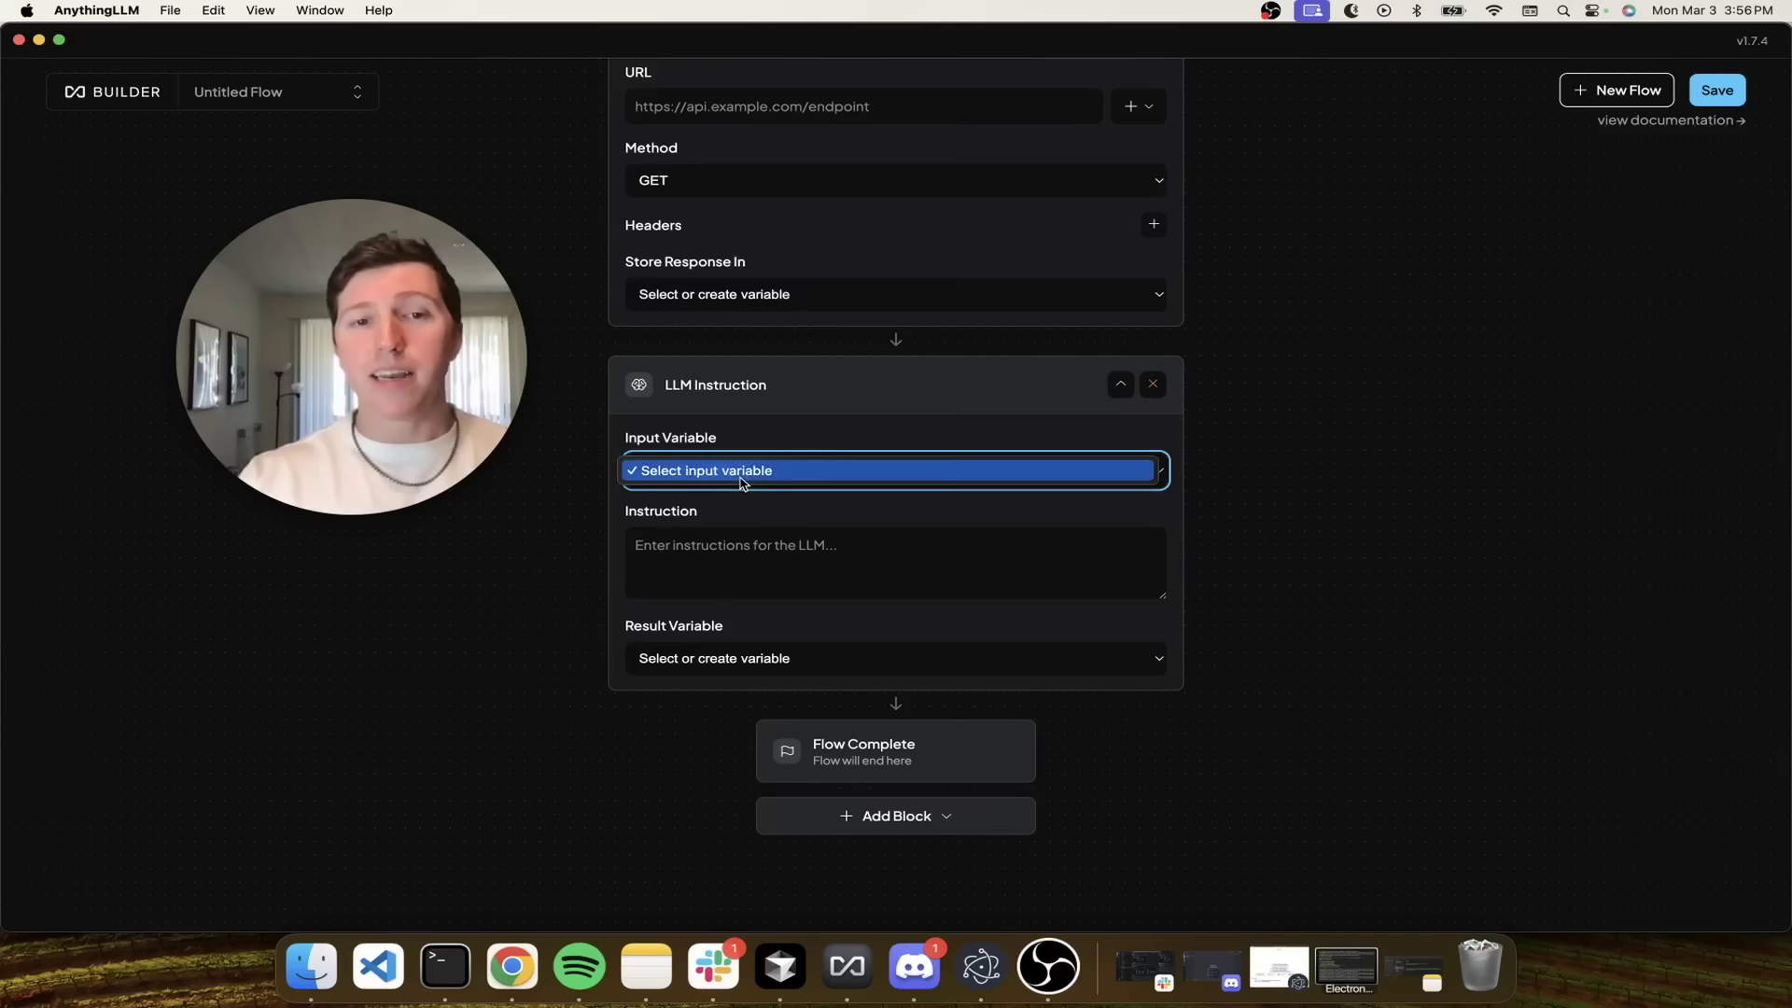
click(743, 477)
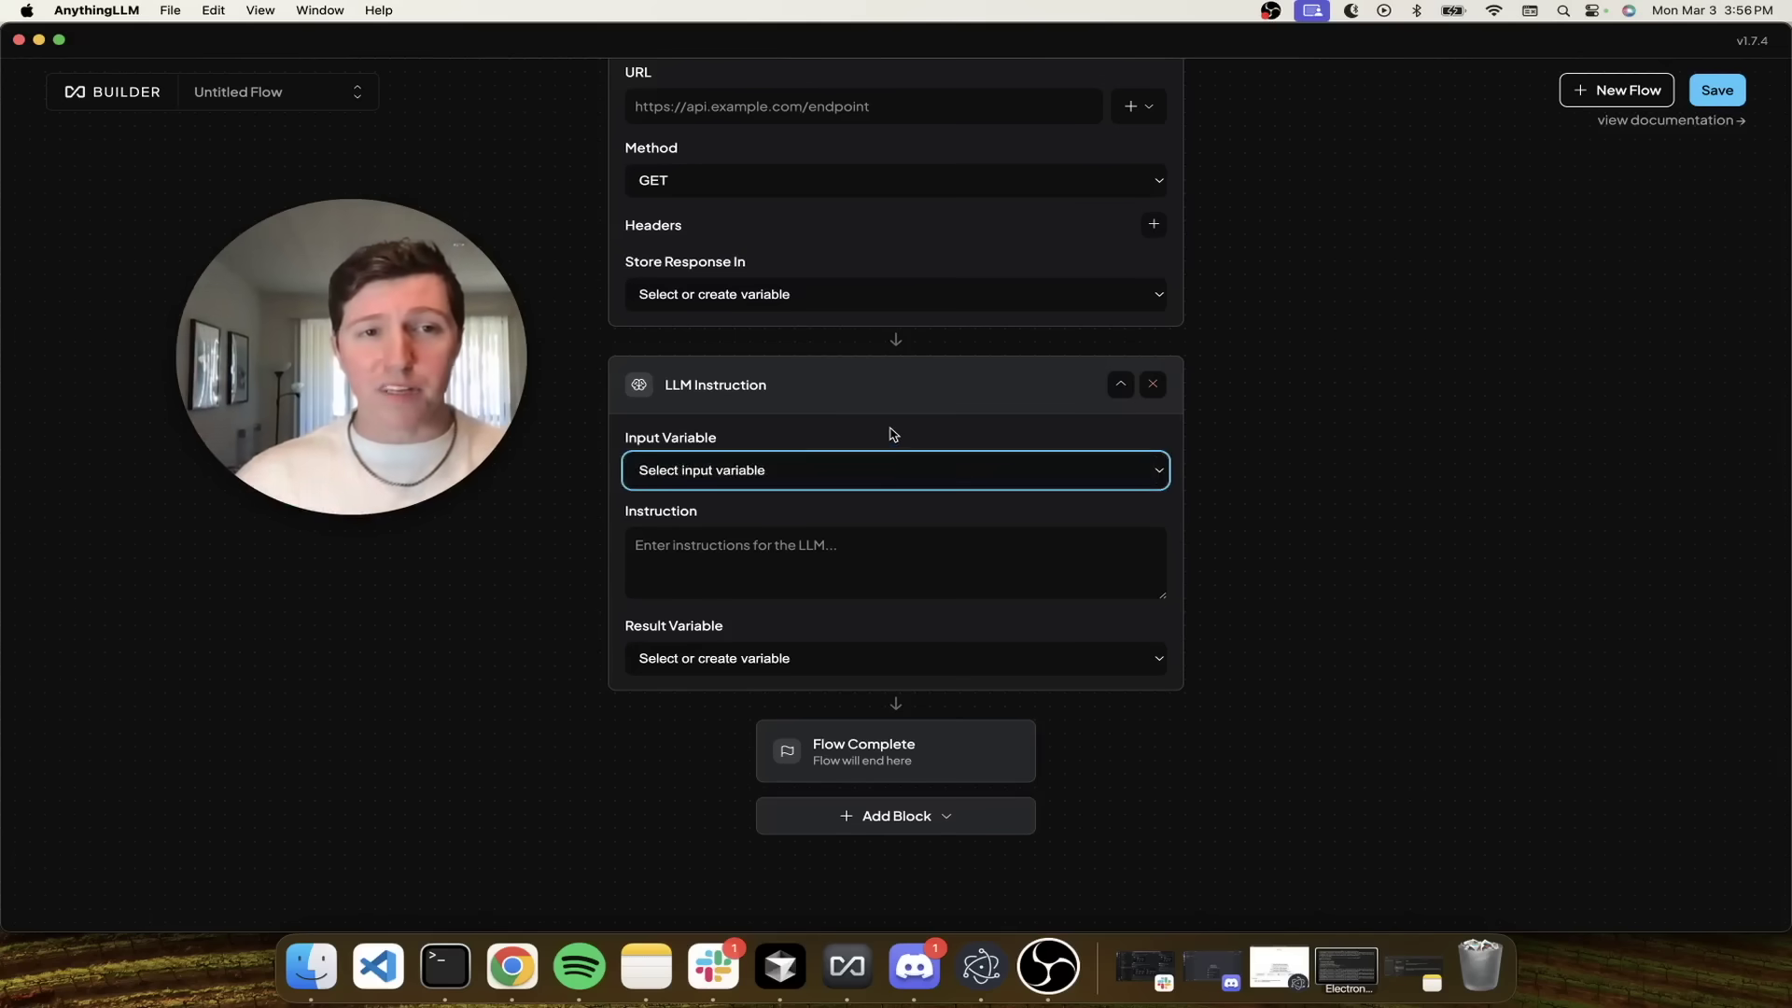
scroll(893, 434, up, 5)
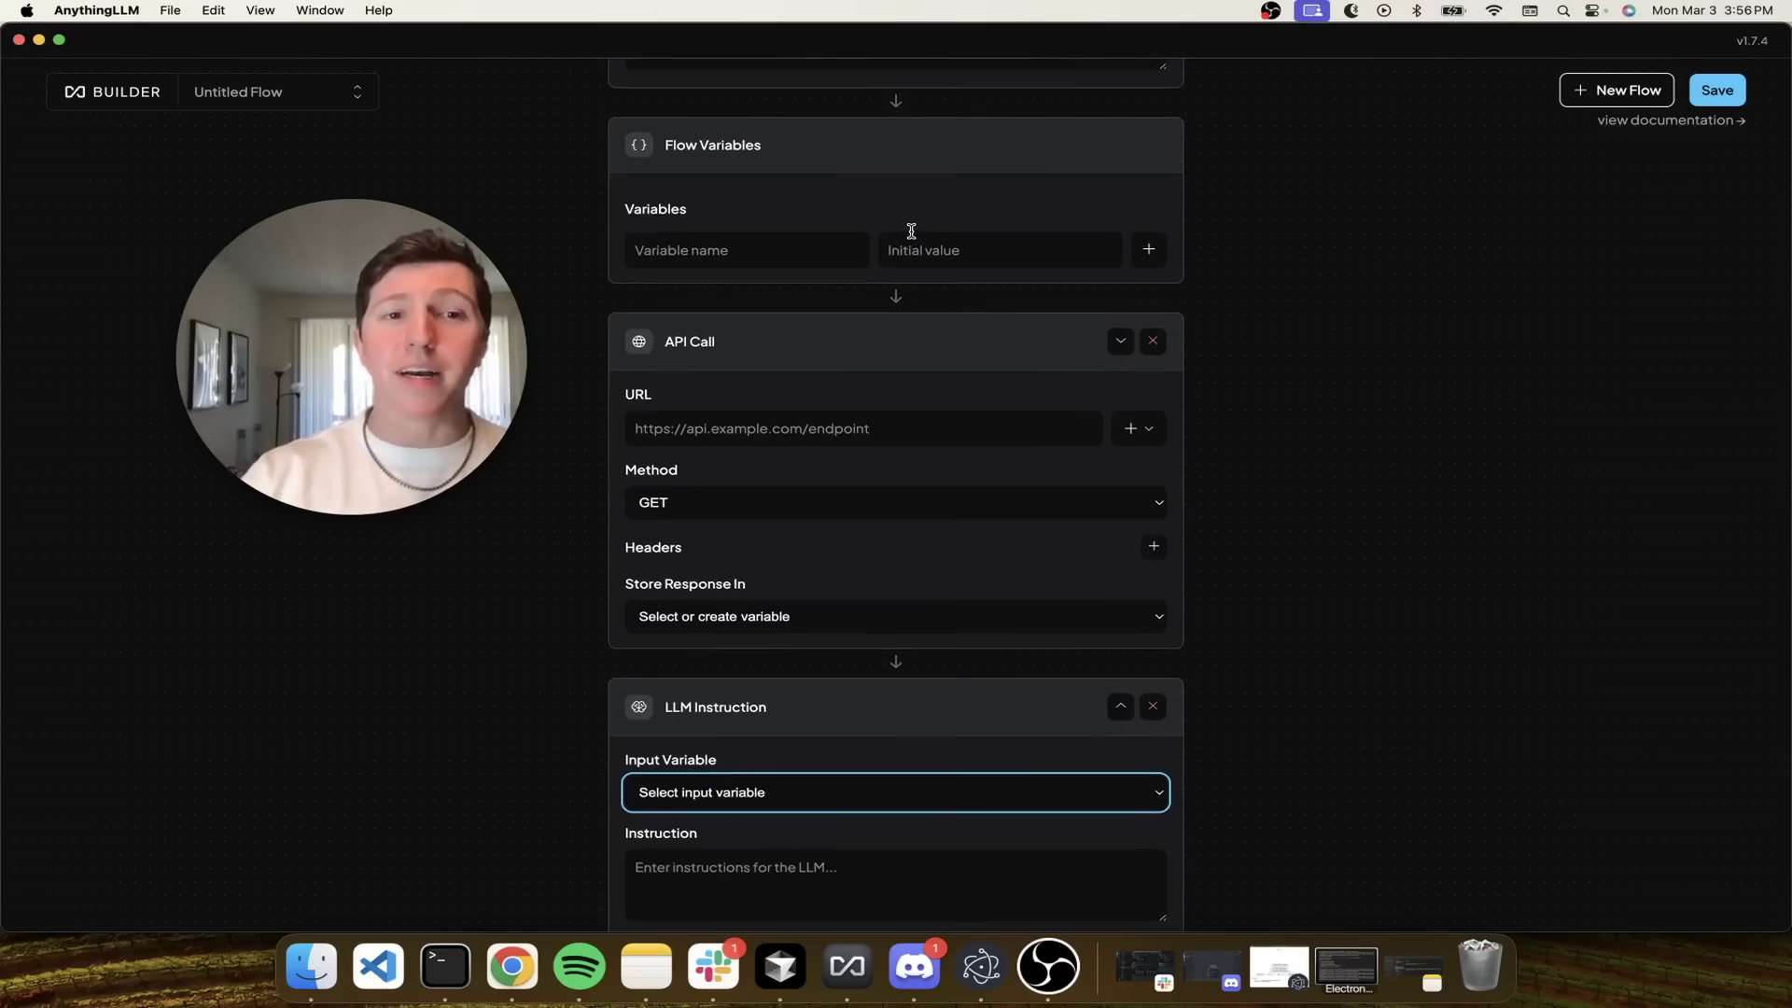
scroll(772, 612, down, 4)
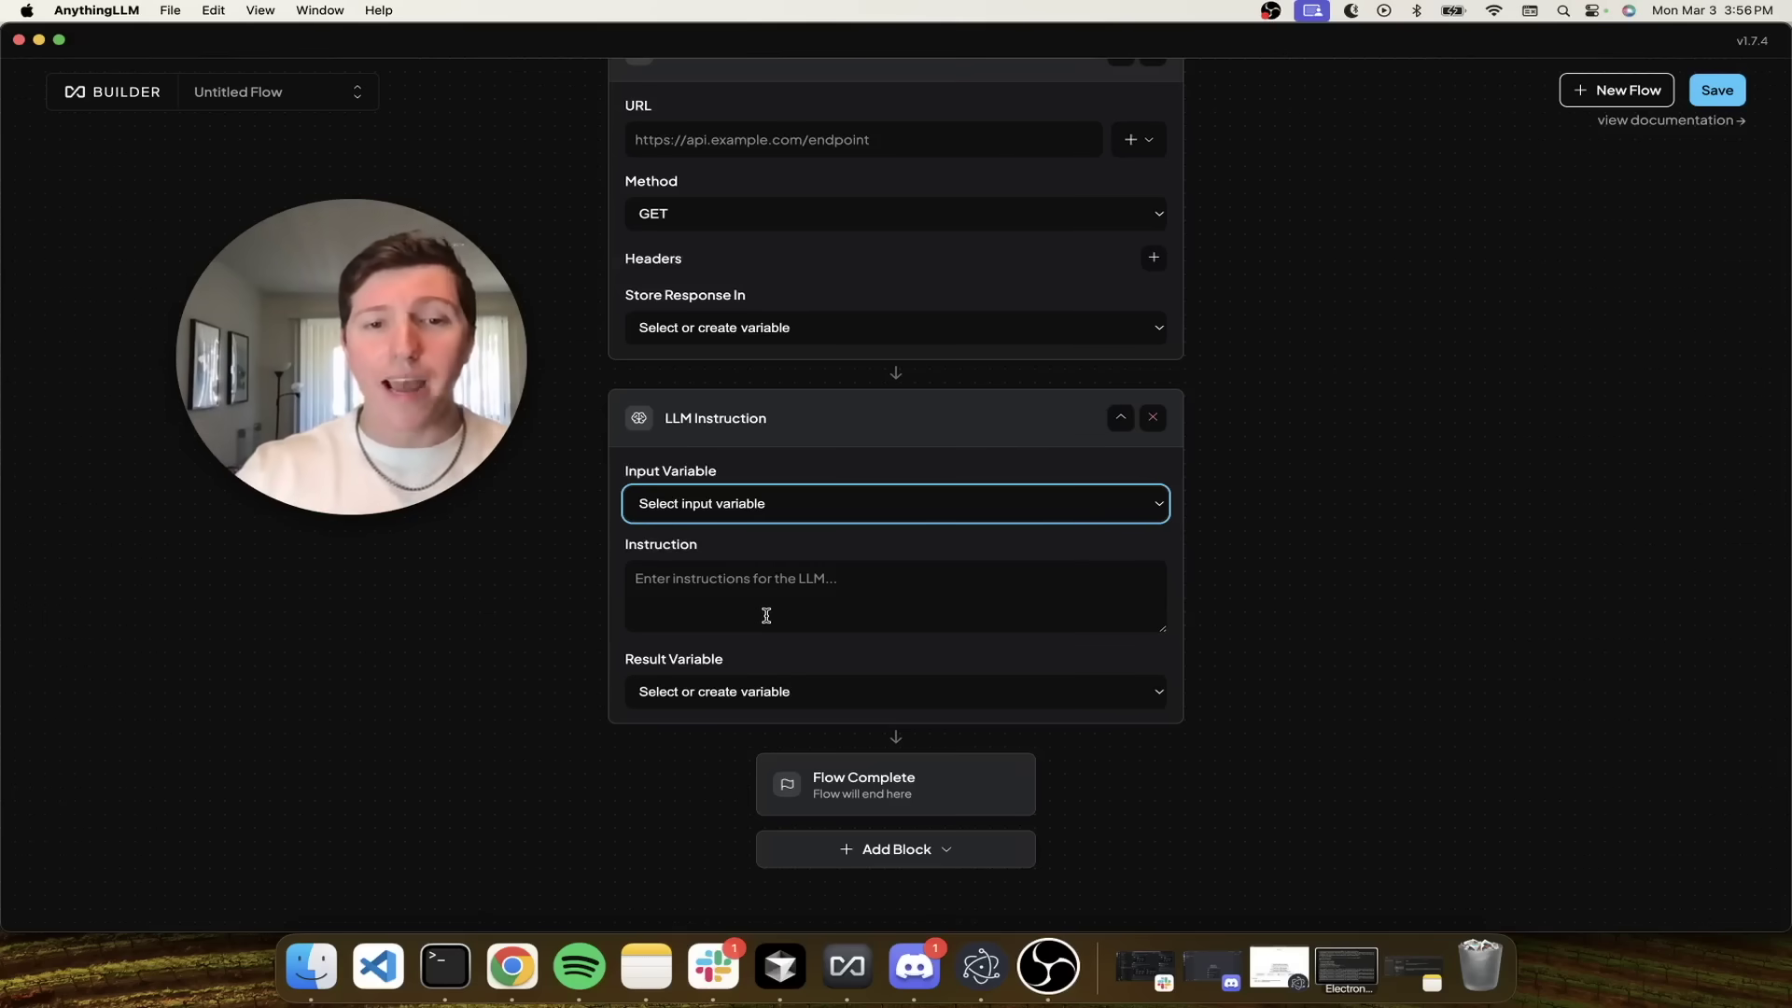
- Add a Web Scraping block to the flow and set it to capture page content by CSS Query Selector
click(912, 850)
click(874, 795)
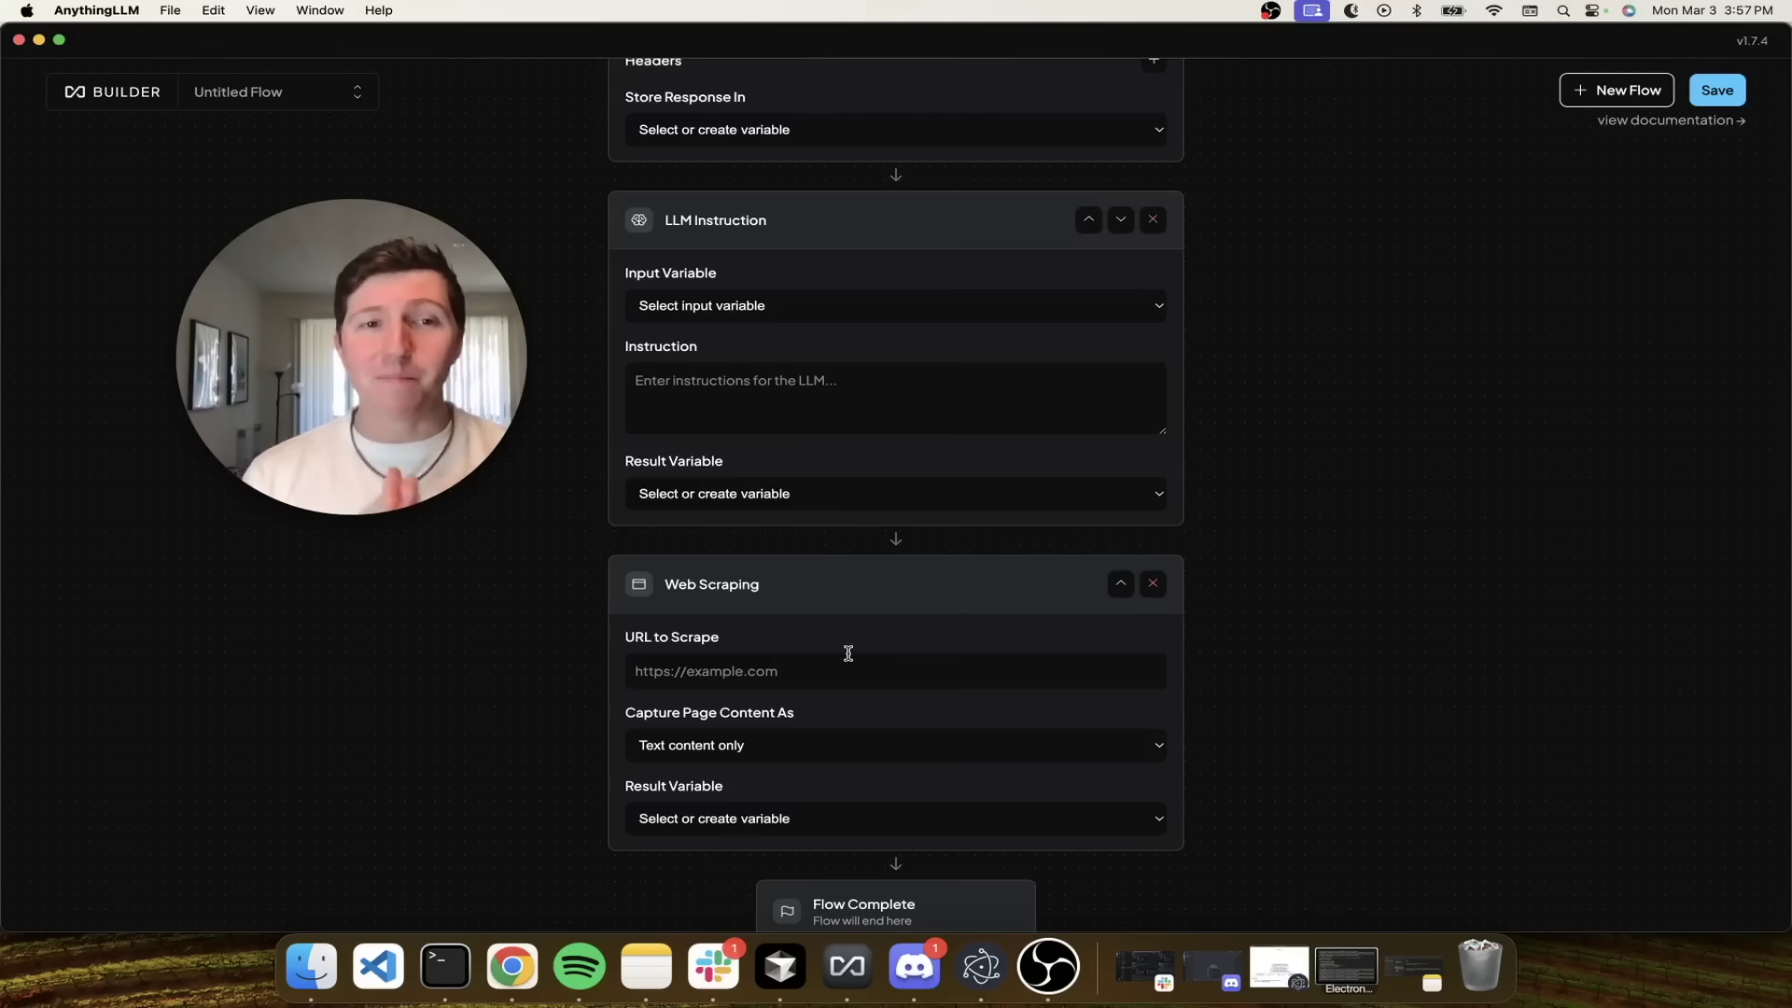
click(807, 665)
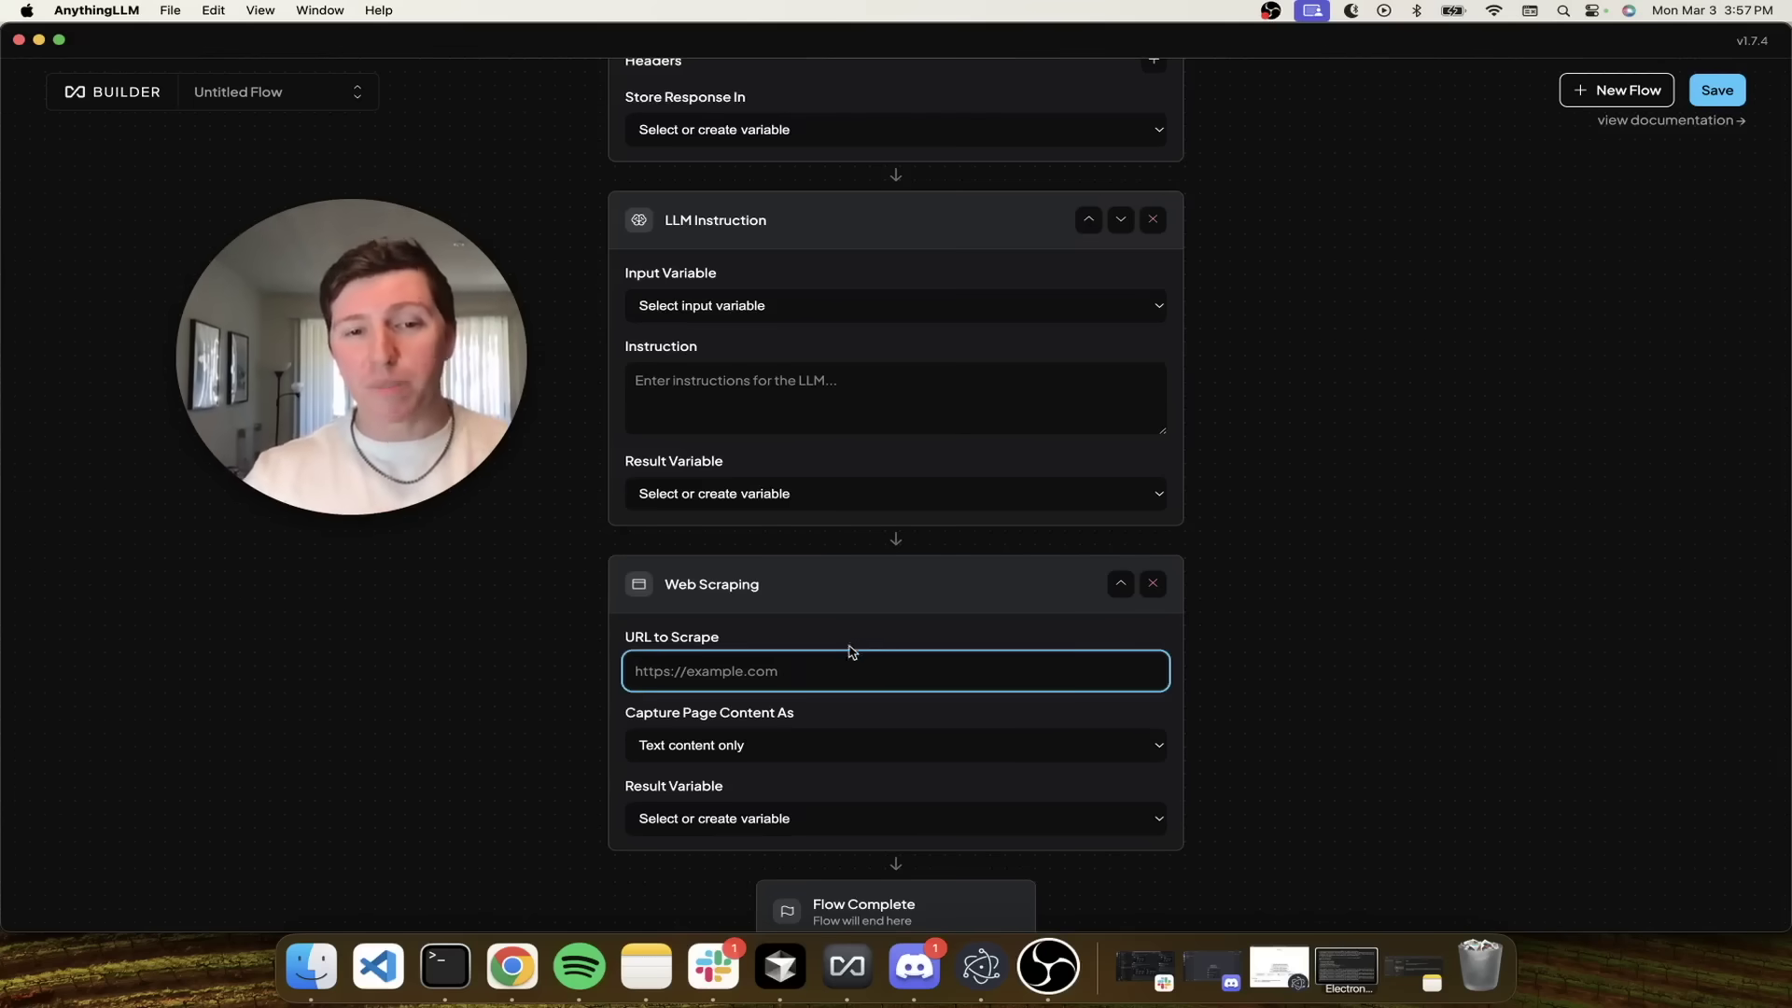
scroll(863, 649, down, 2)
scroll(860, 648, down, 2)
click(884, 642)
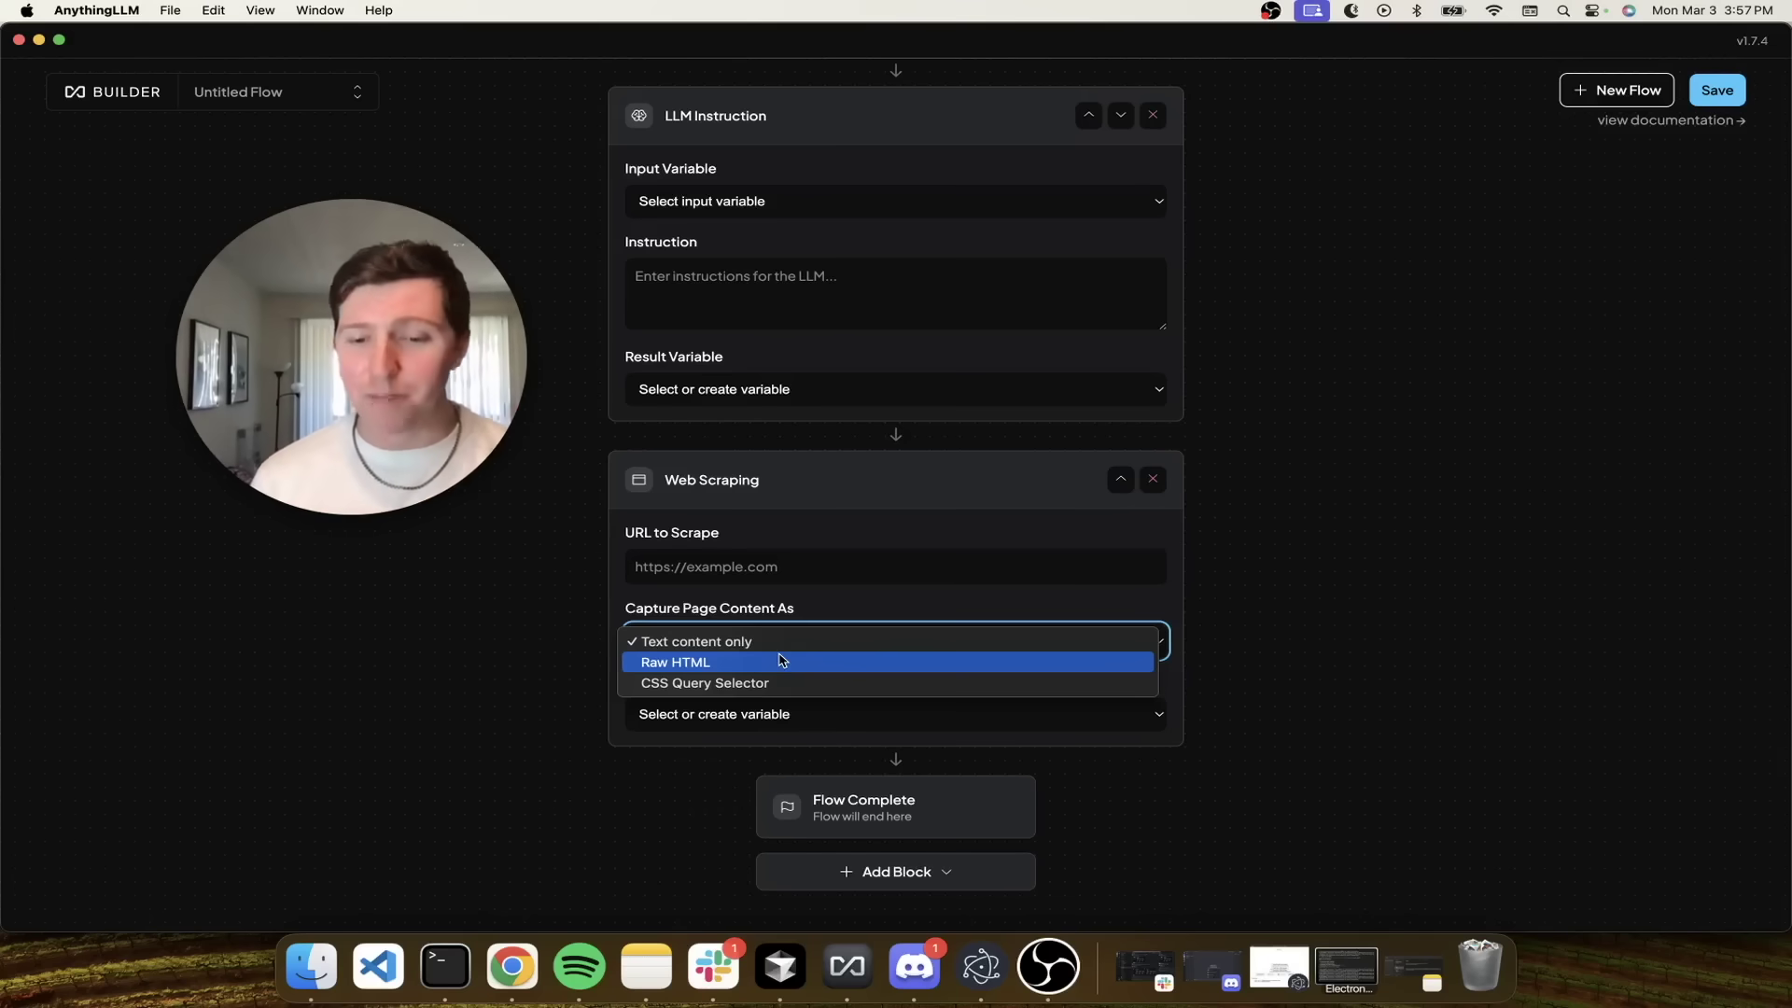
click(724, 683)
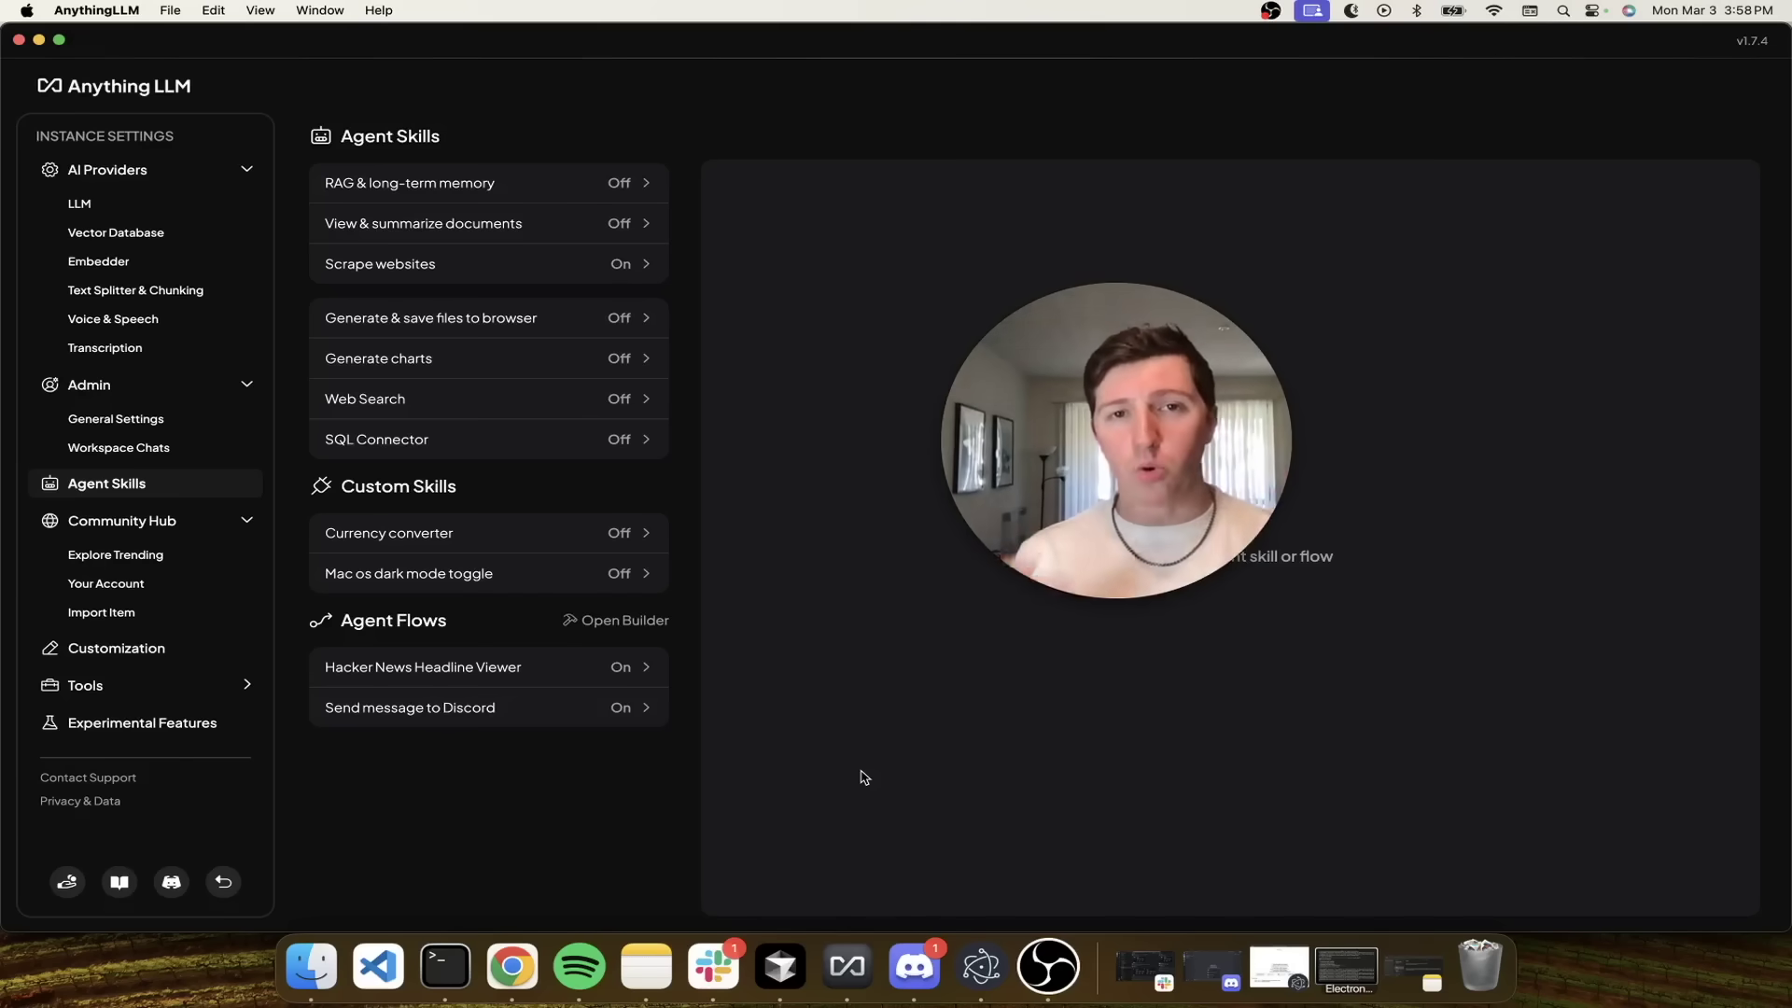
- Open the existing Hacker News Headline Viewer agent flow for editing in the builder
click(476, 666)
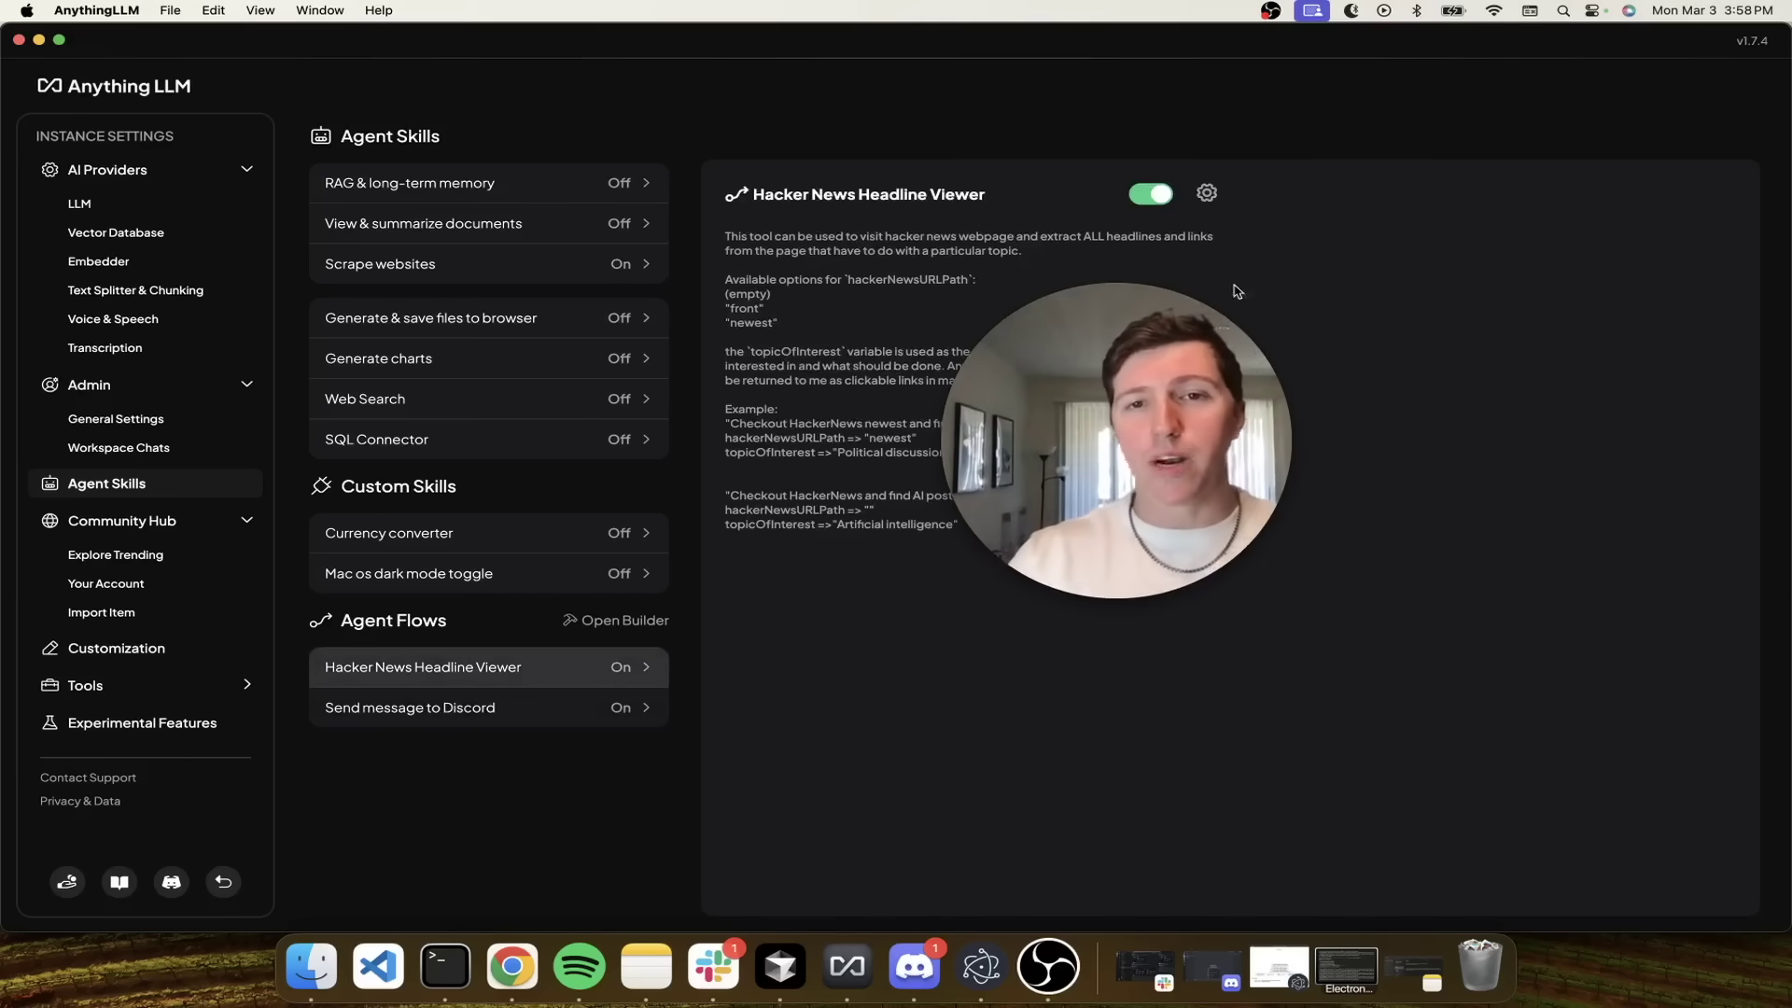
click(1207, 191)
click(1246, 188)
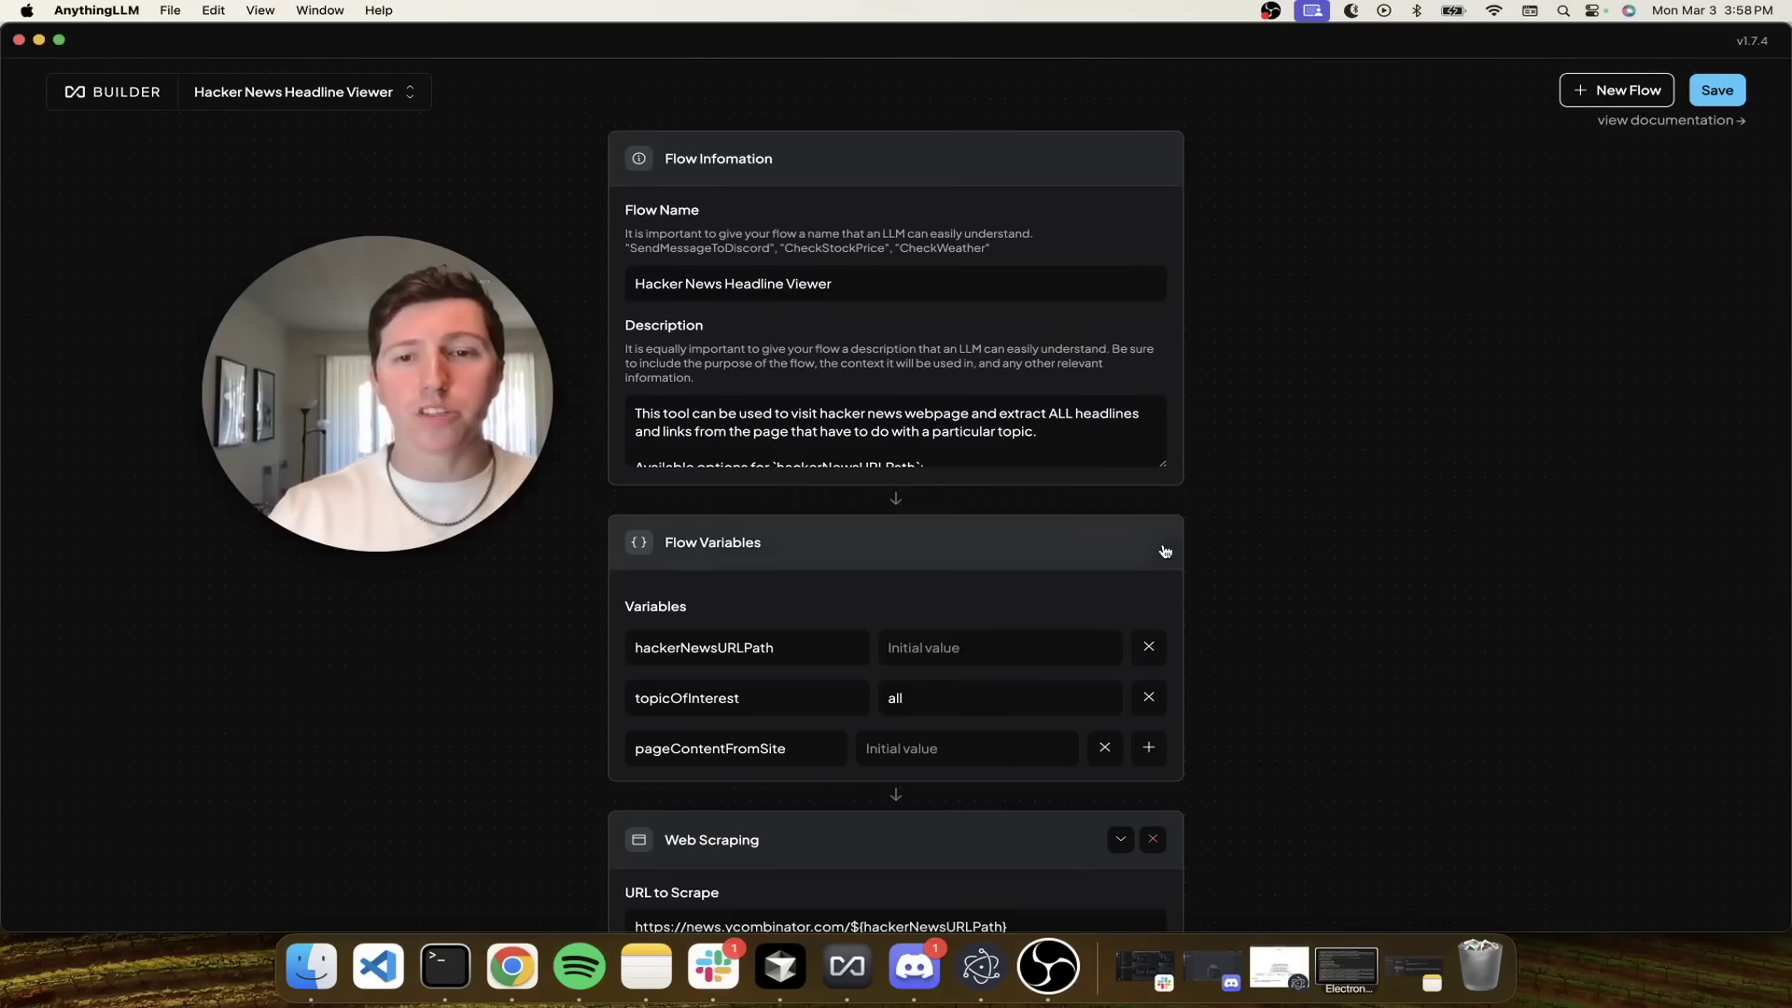
- Enlarge the Hacker News flow's description box and read through its description and example prompts
drag(1166, 465, 1170, 669)
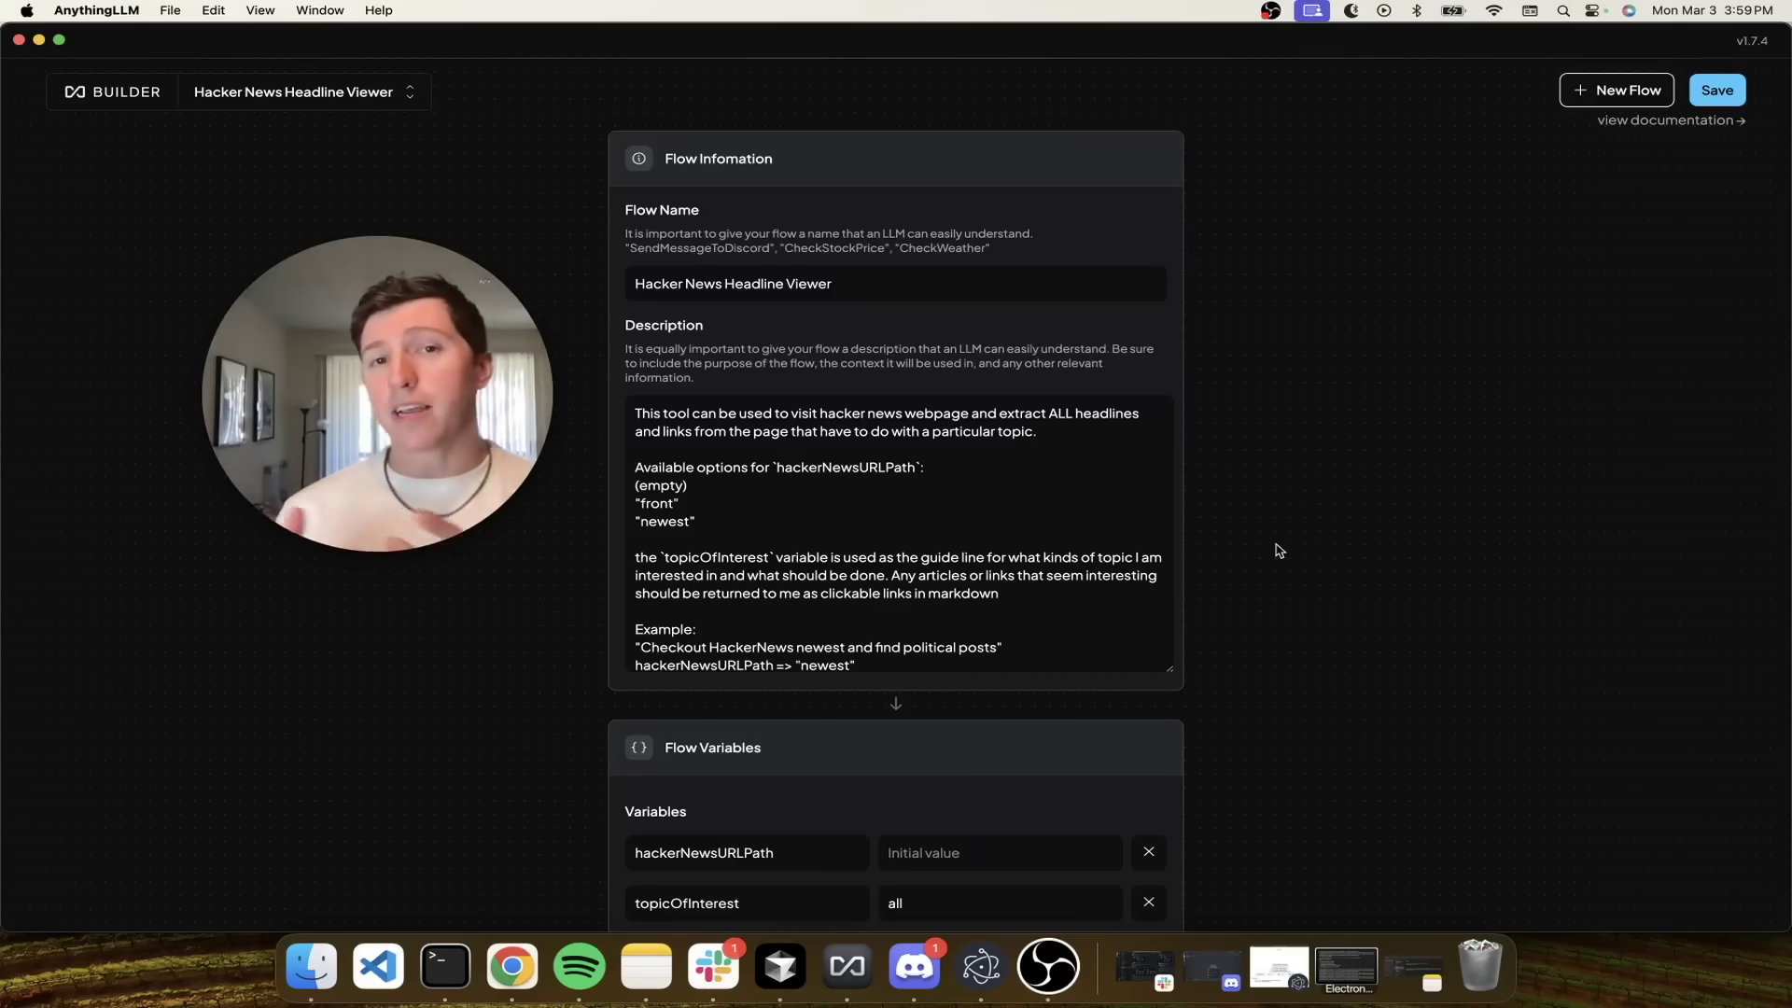
scroll(924, 560, down, 3)
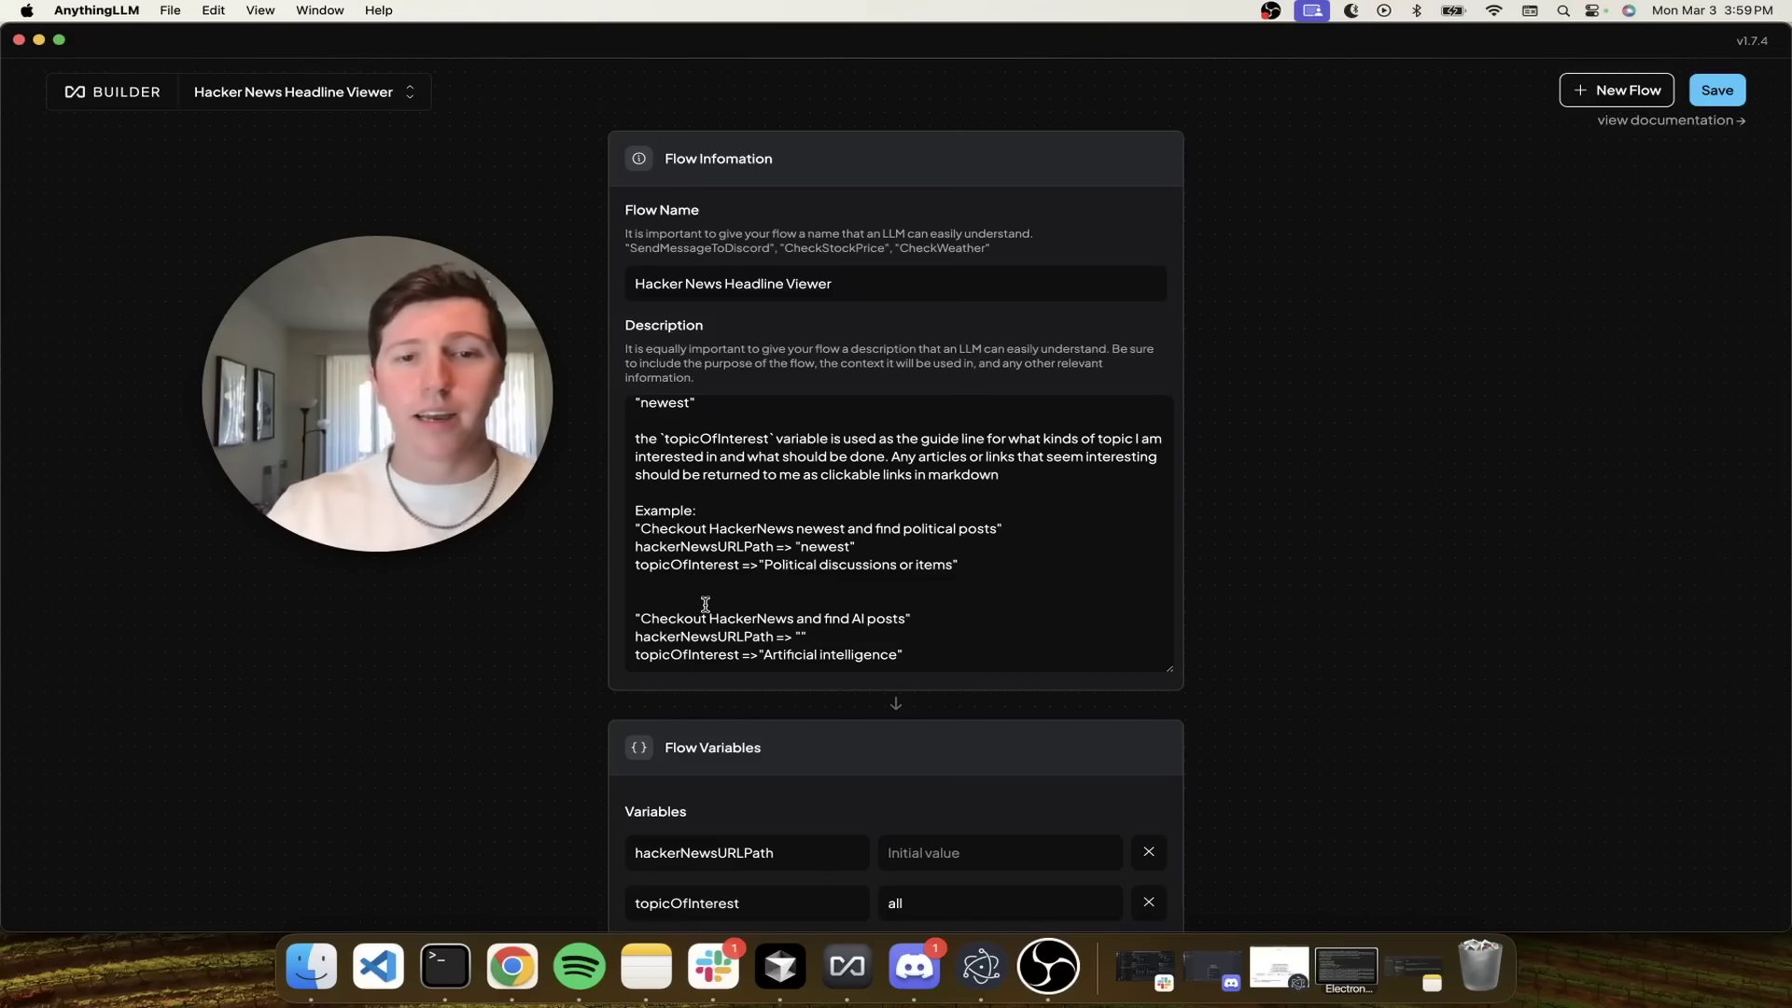
scroll(923, 616, down, 2)
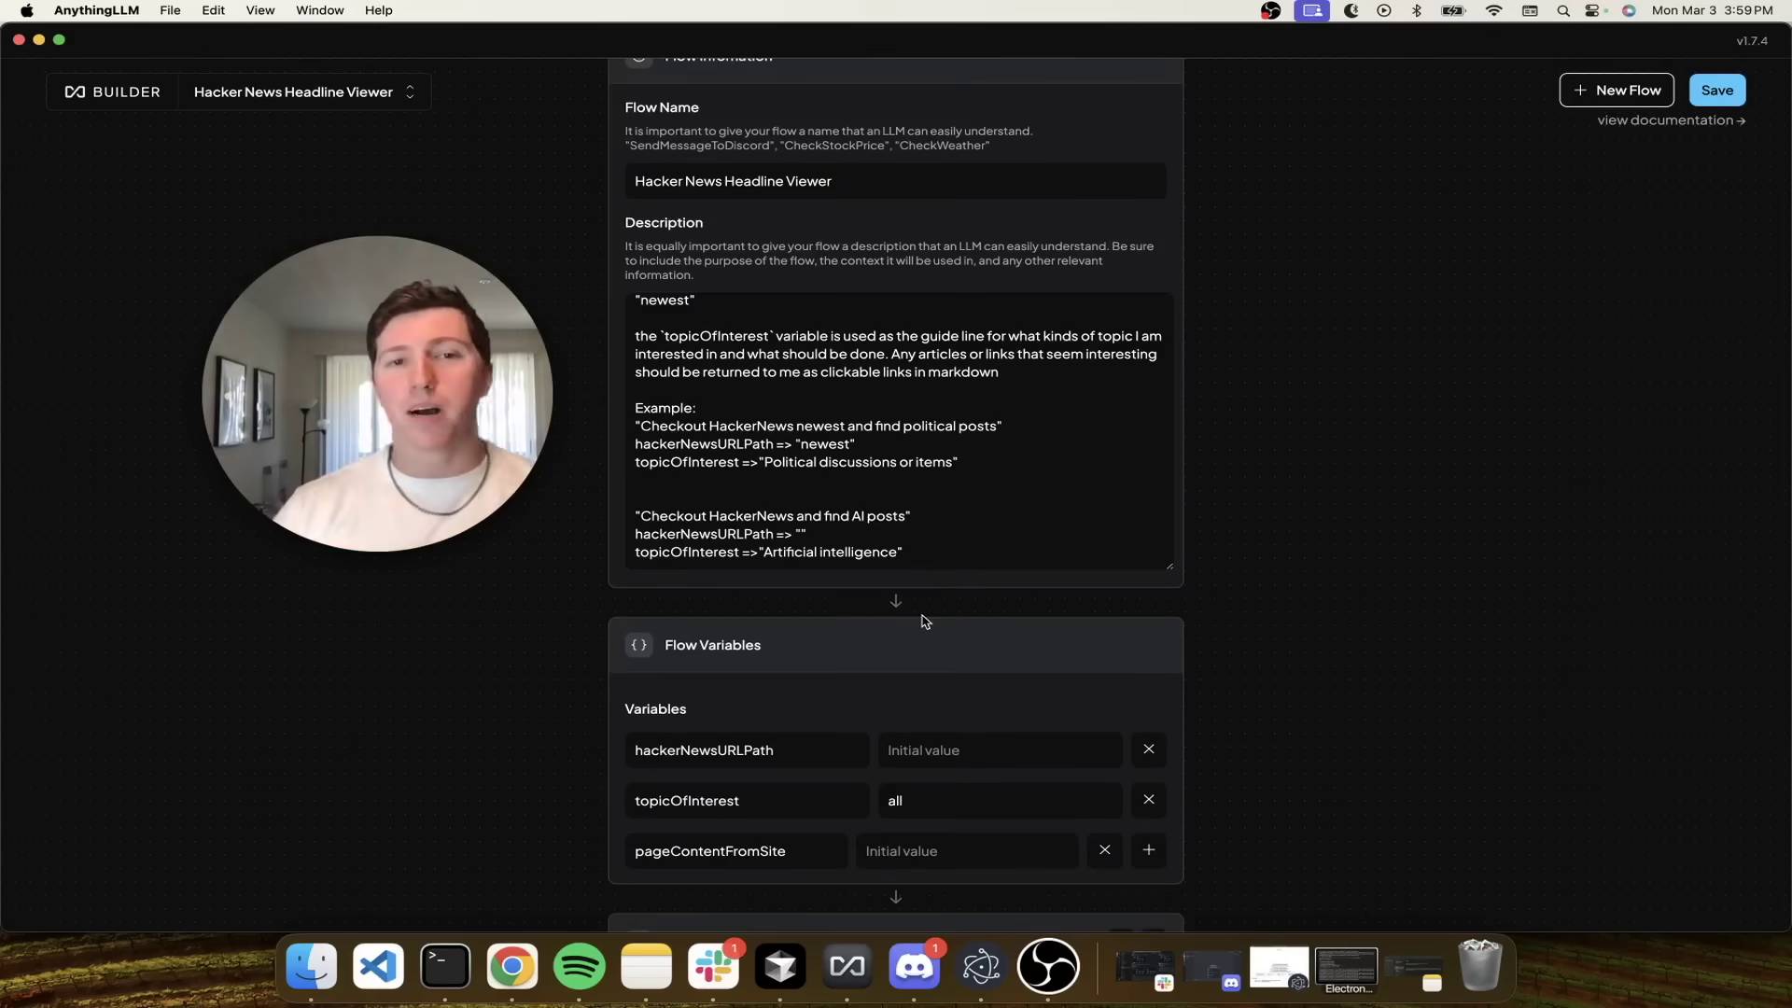
- Review the Hacker News flow's description, its flow variables, and the settings of its Web Scraping and LLM Instruction blocks
scroll(740, 373, up, 3)
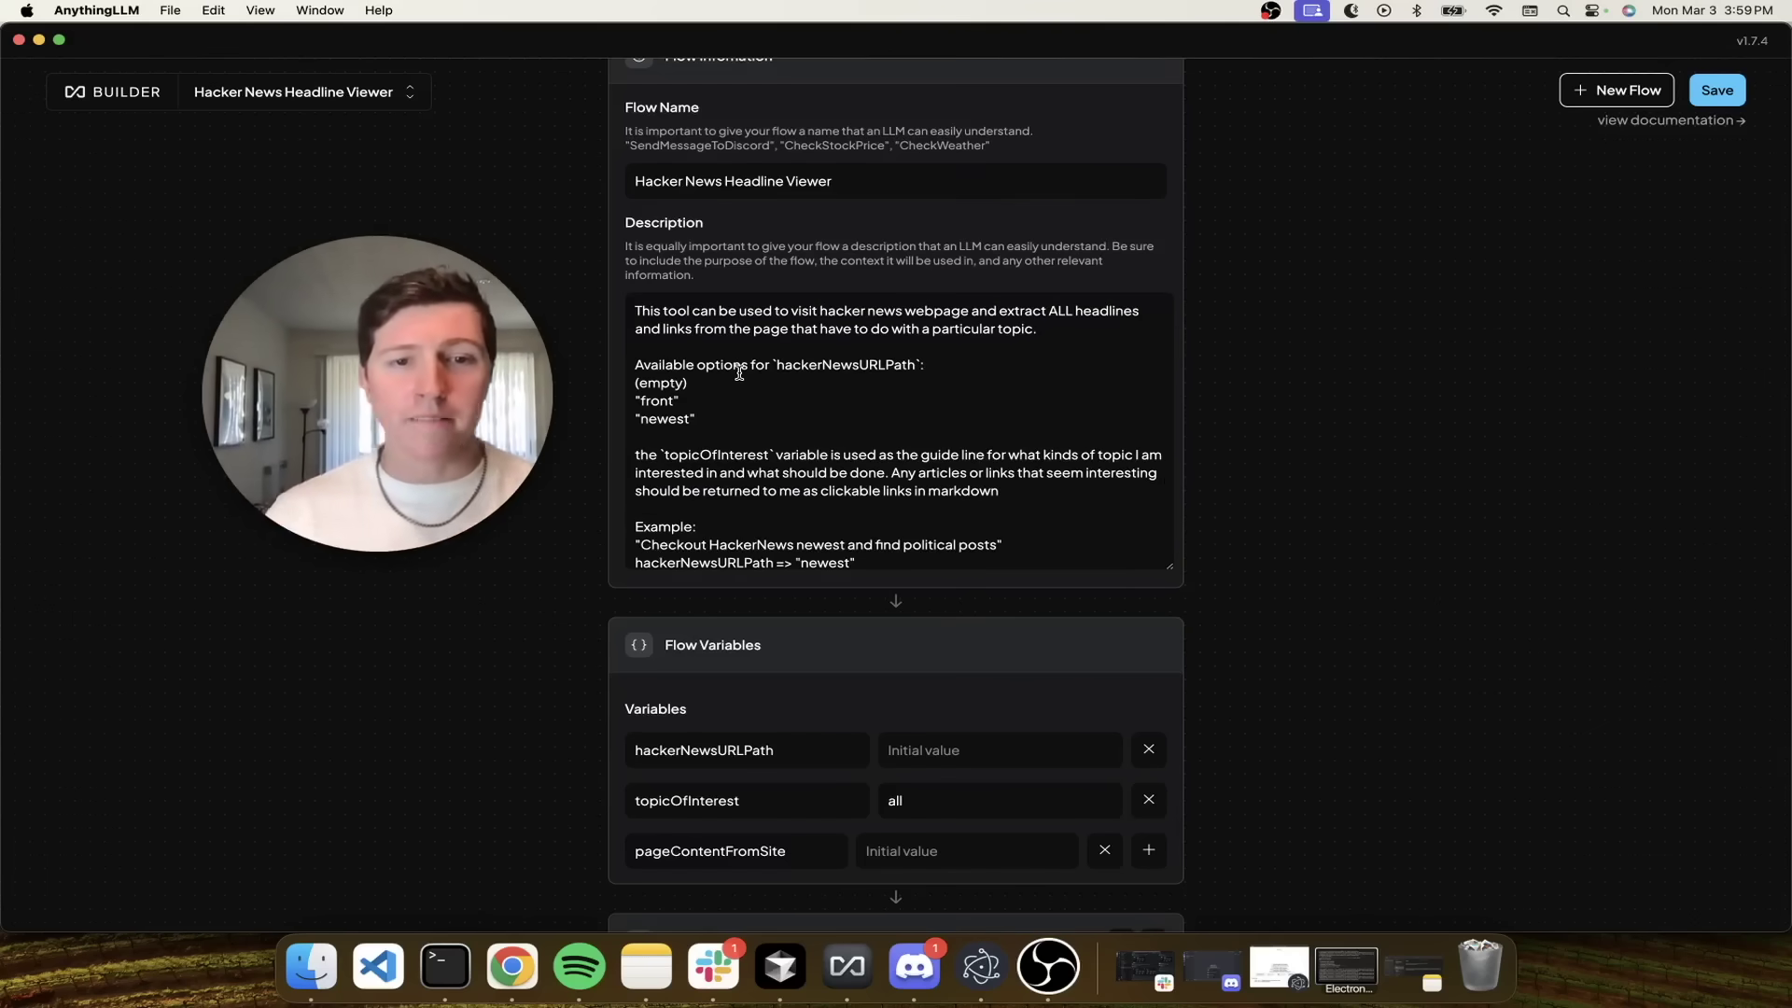
scroll(739, 373, down, 3)
scroll(444, 652, down, 5)
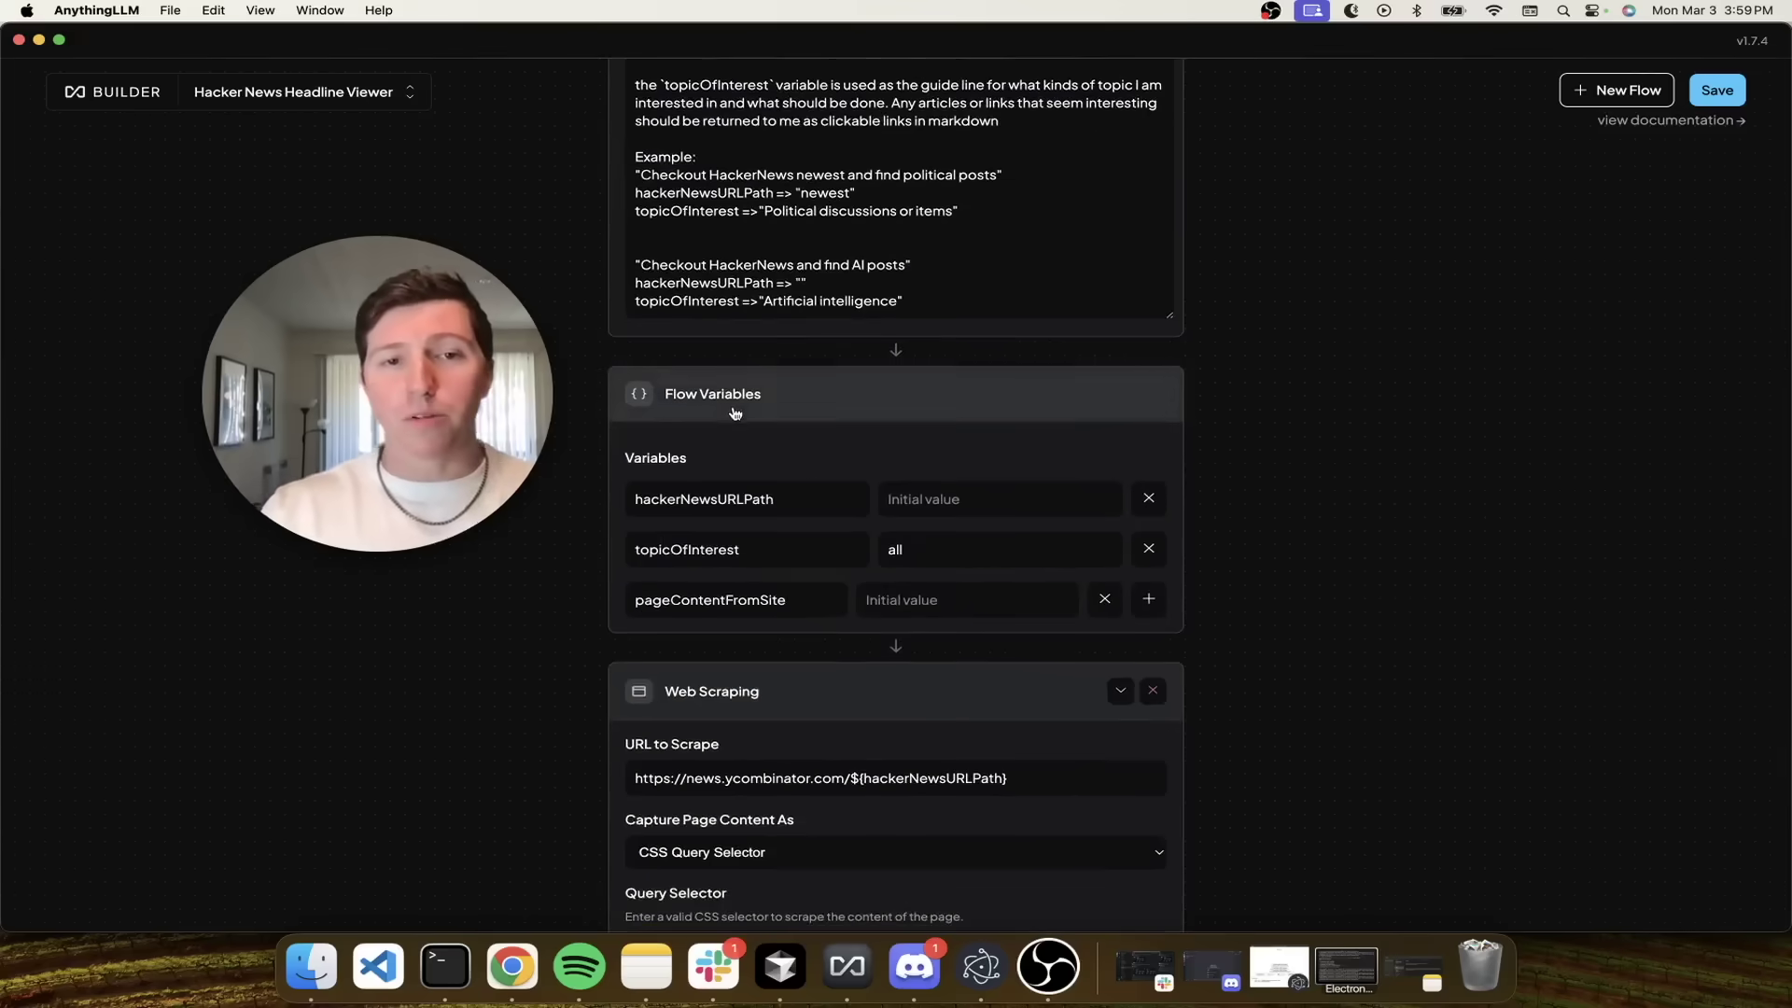
scroll(653, 537, down, 6)
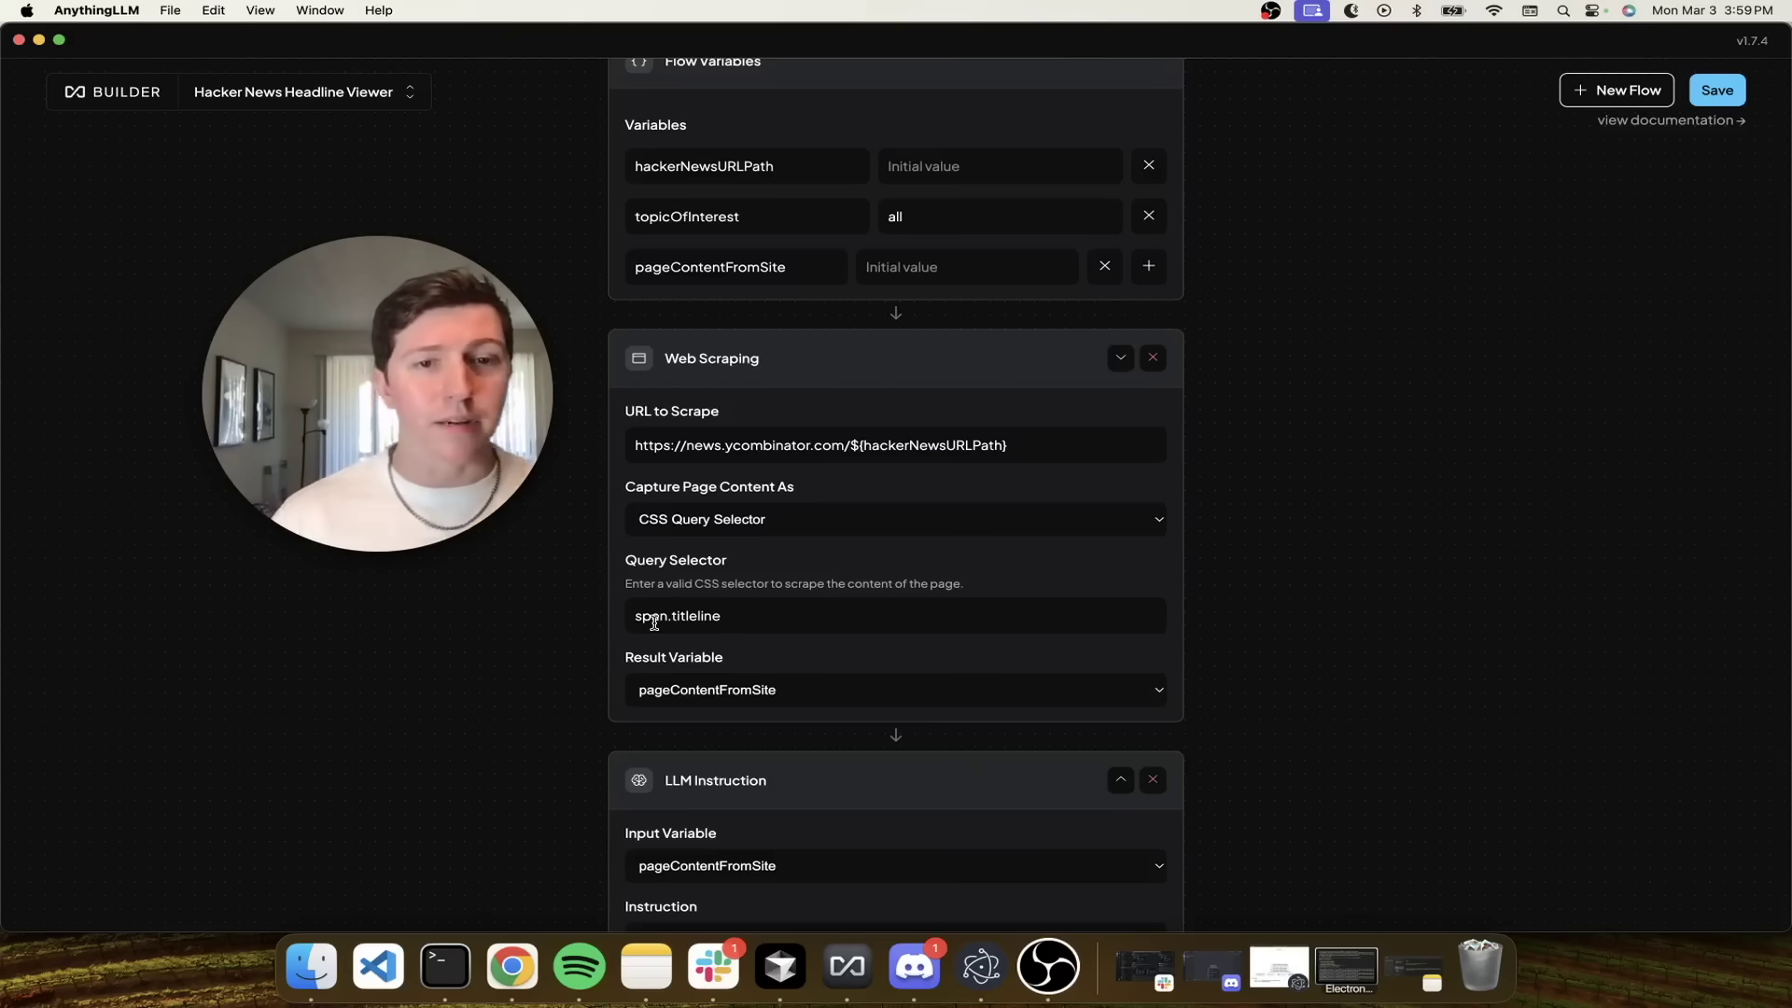
scroll(590, 691, down, 2)
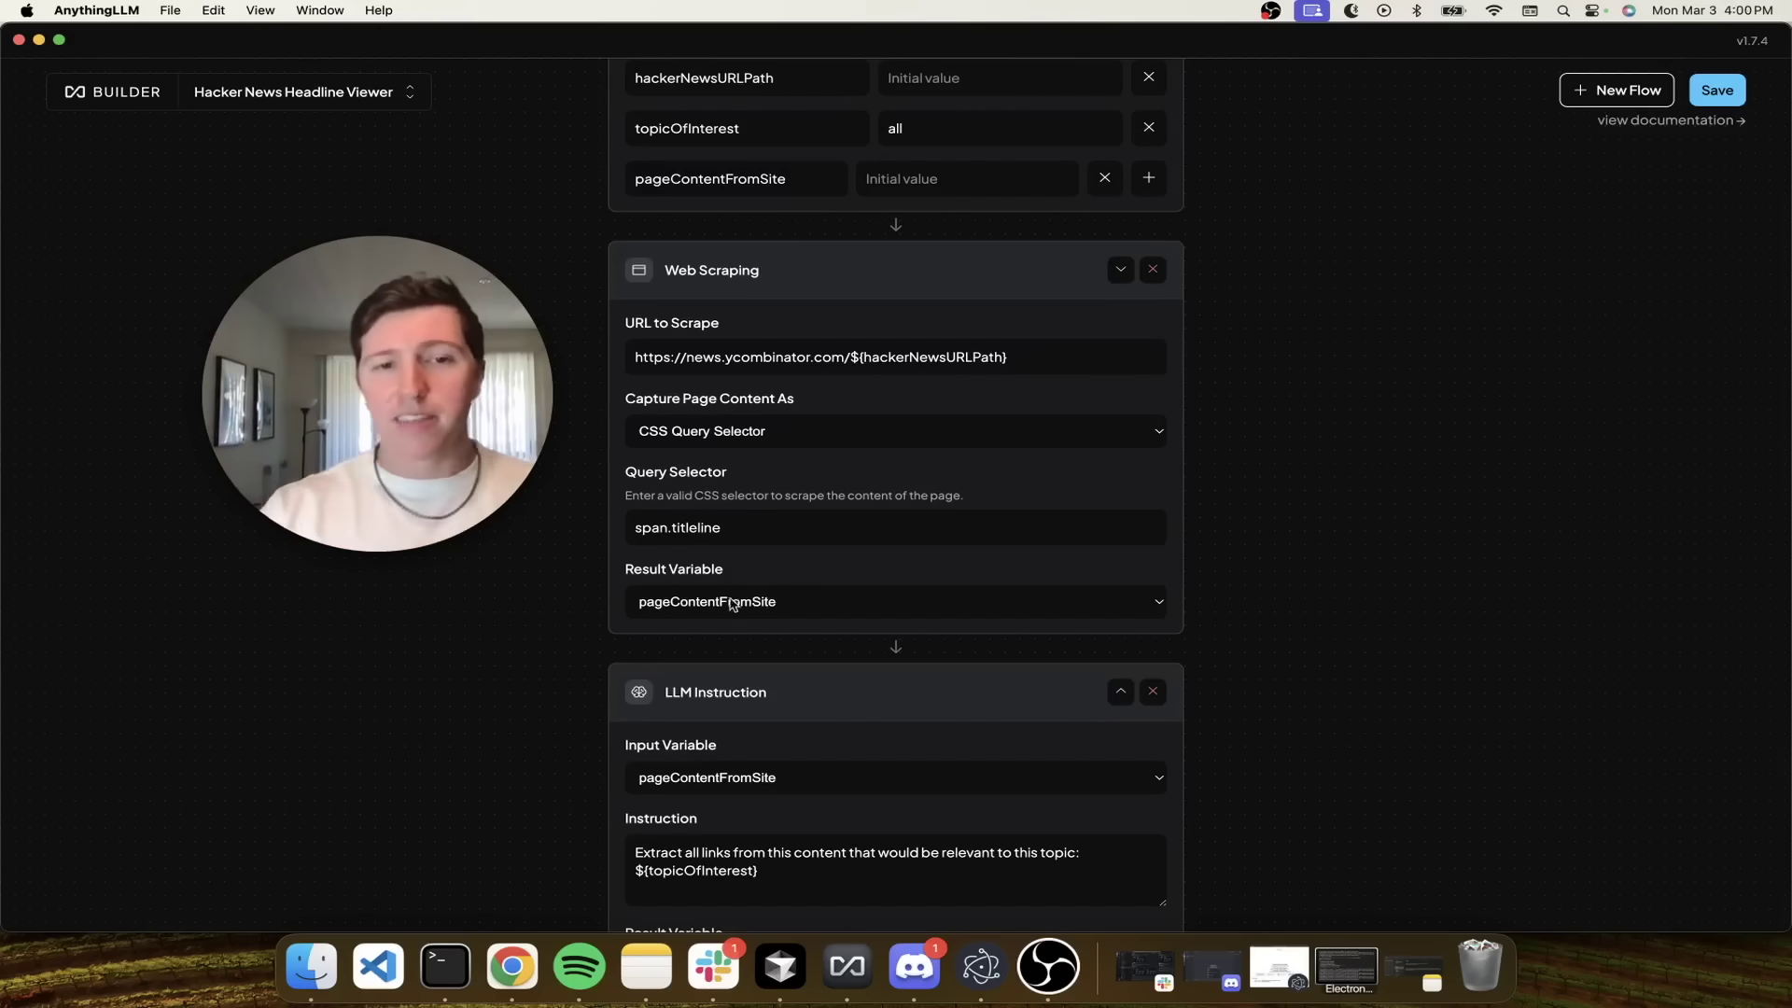
scroll(725, 605, down, 6)
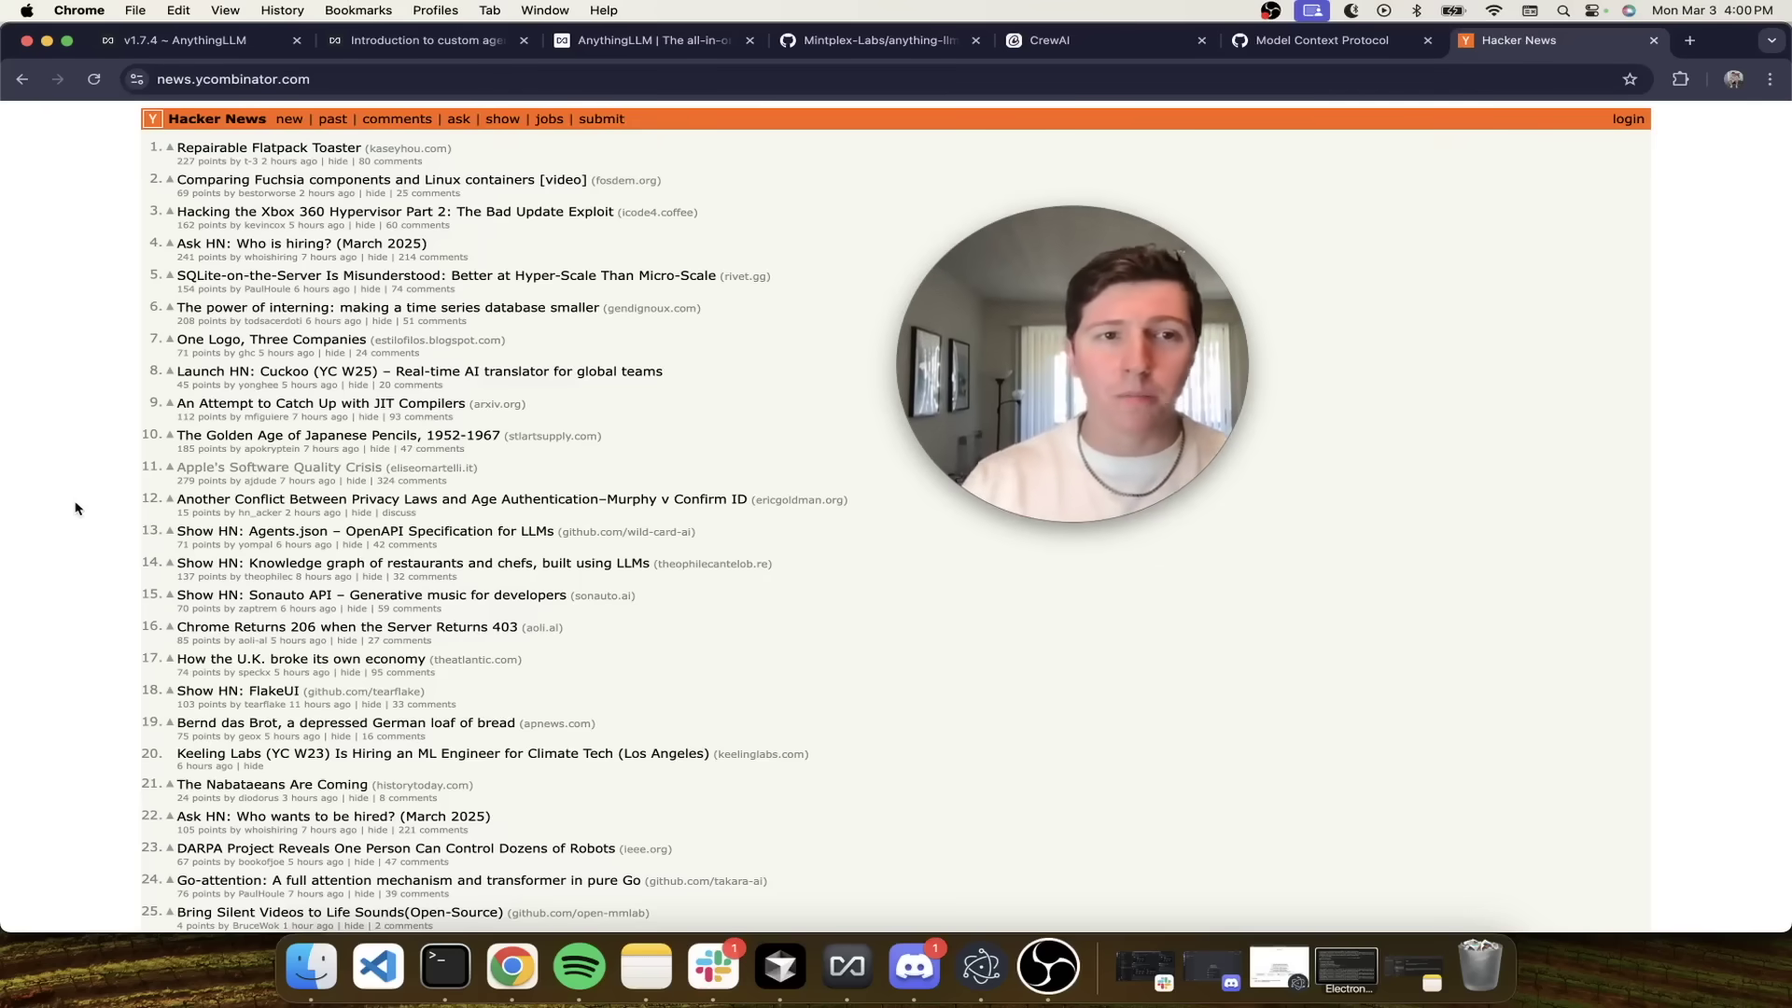
- Look through the headlines on the Hacker News front page in Chrome for one about Apple
scroll(142, 341, down, 5)
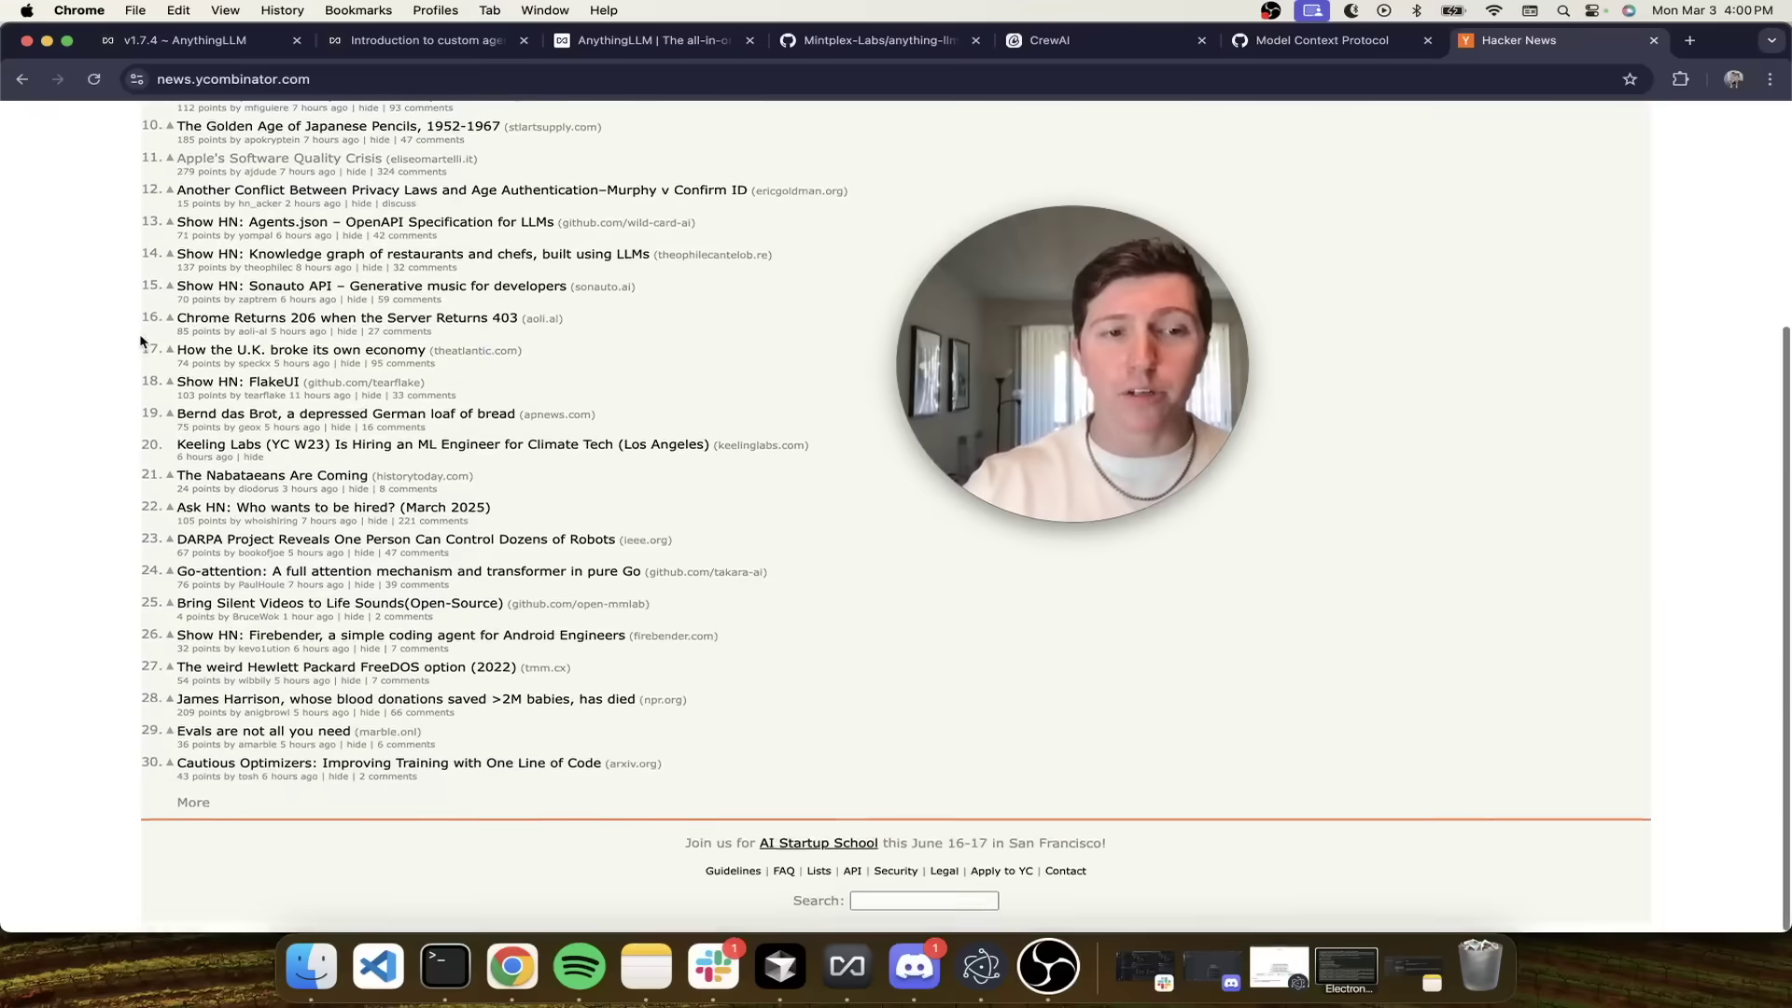
scroll(142, 341, up, 5)
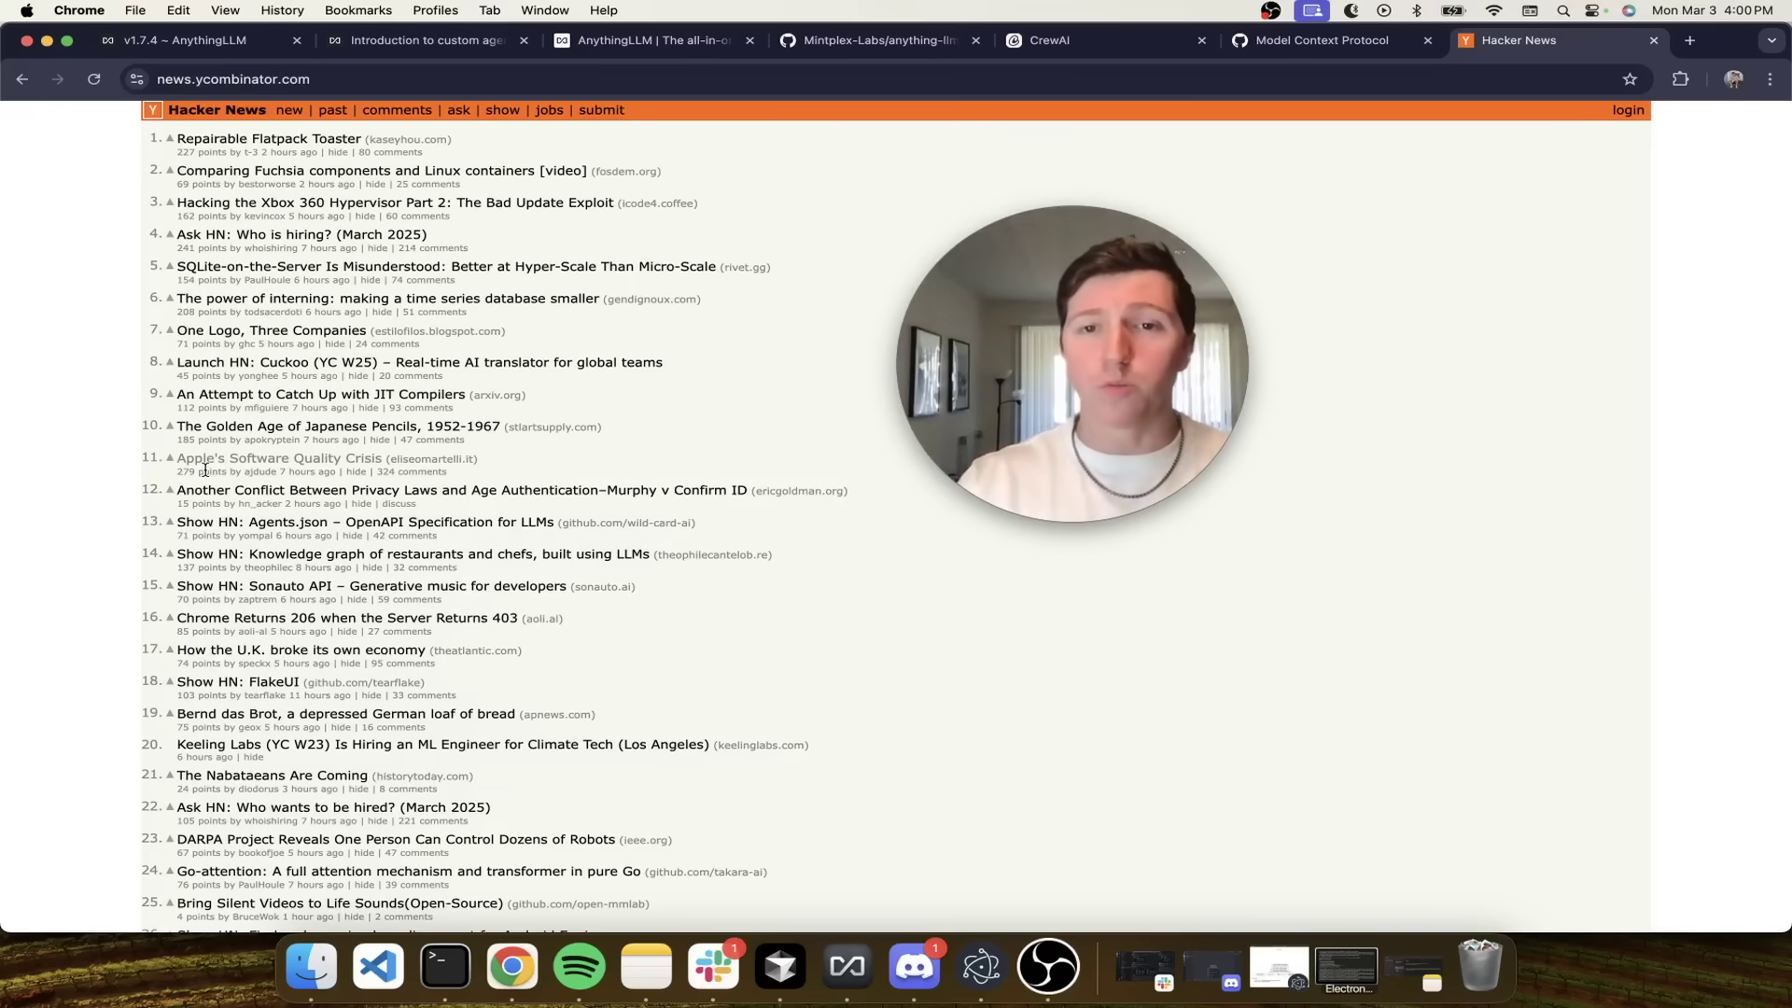
key(super+Tab)
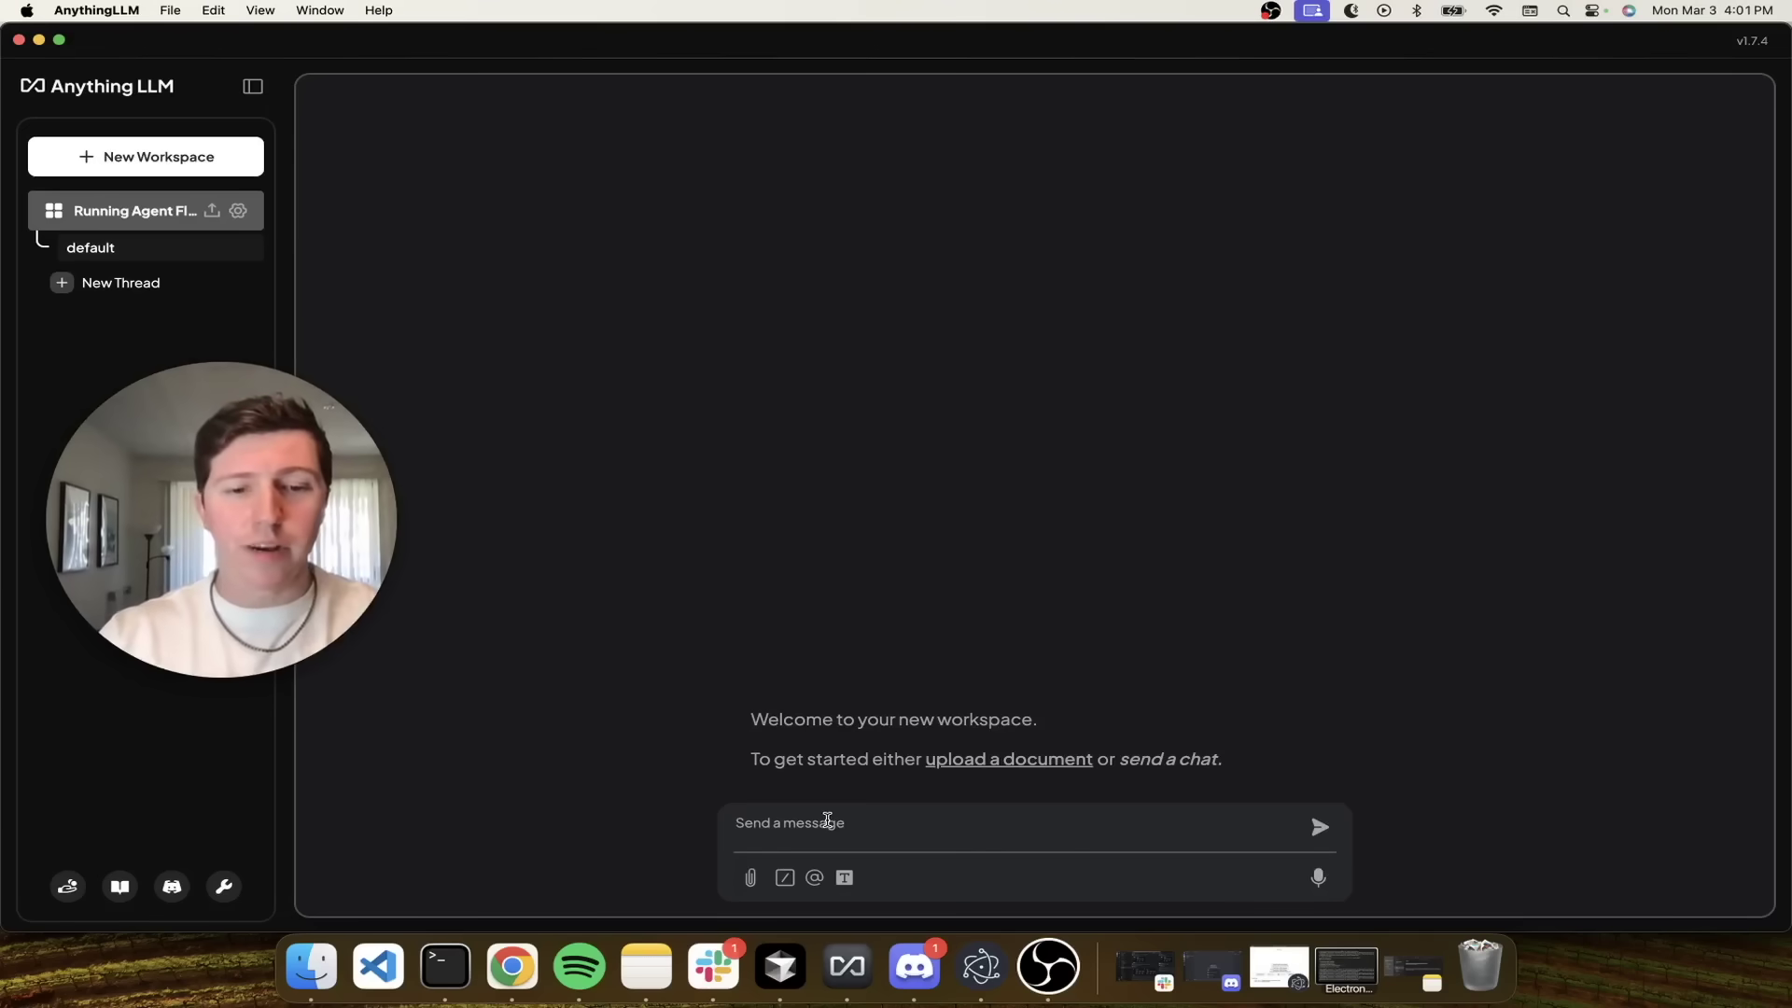
click(827, 822)
text(@agent can you get the latest hackernews headlines about Apple?)
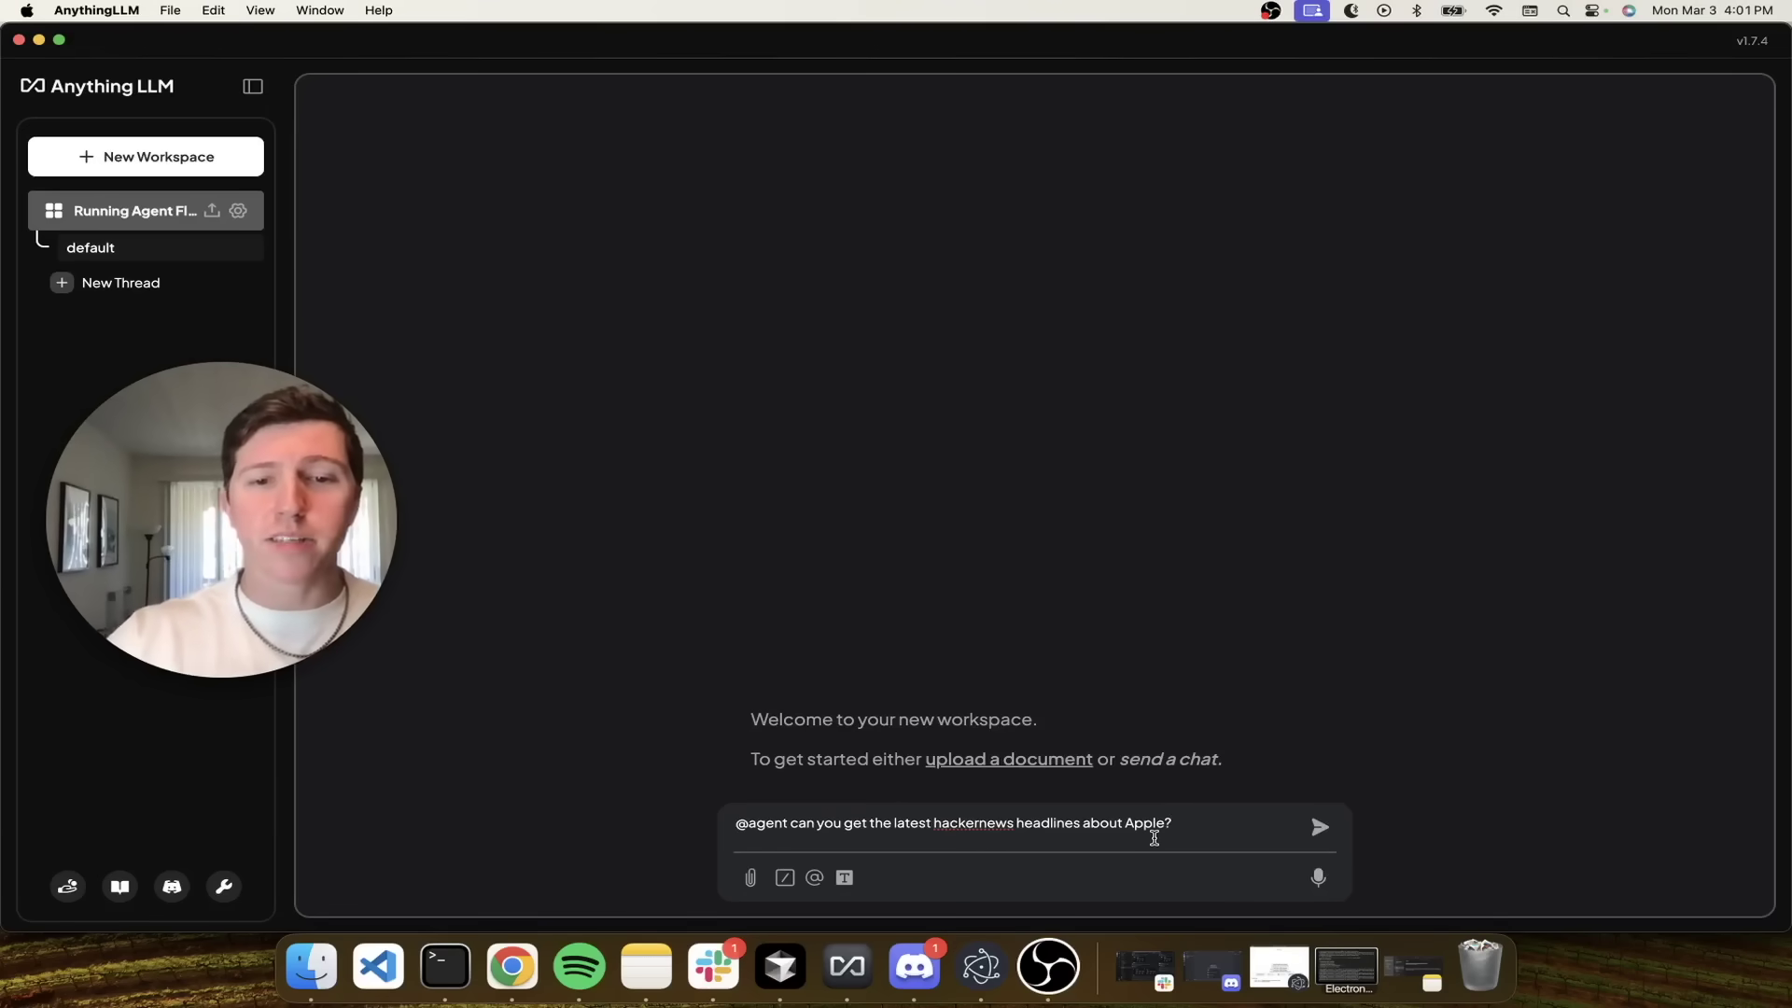
key(Return)
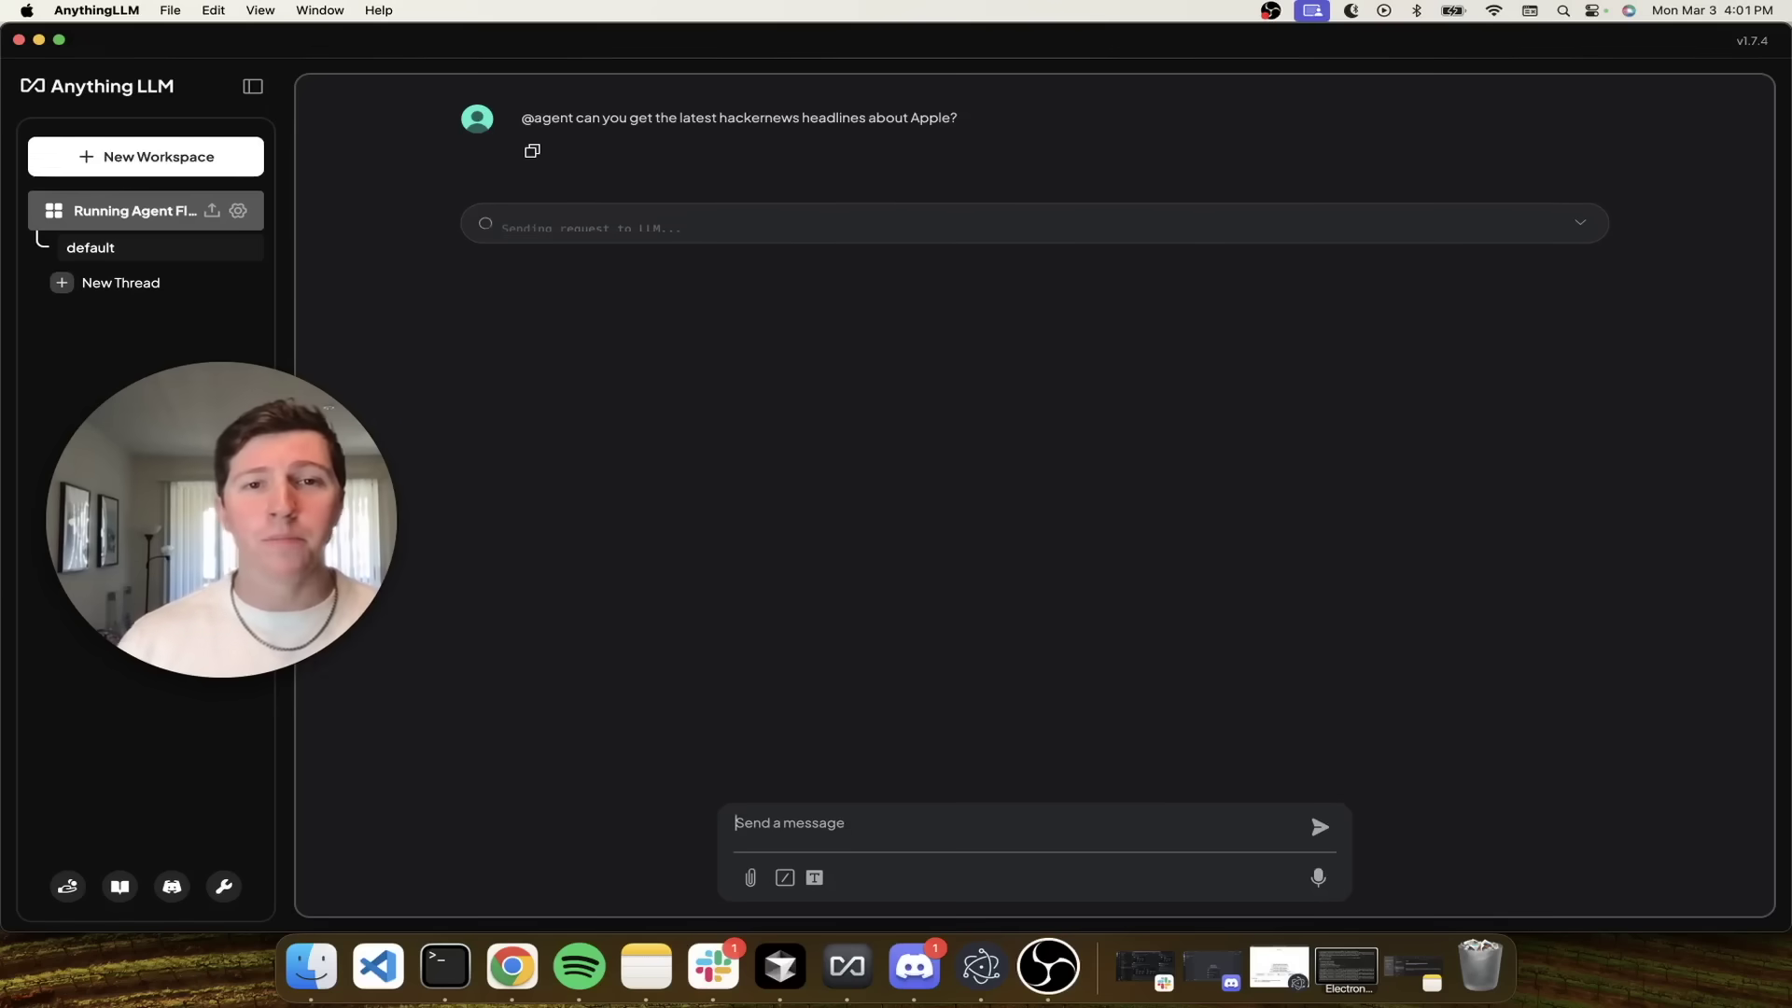
click(1592, 217)
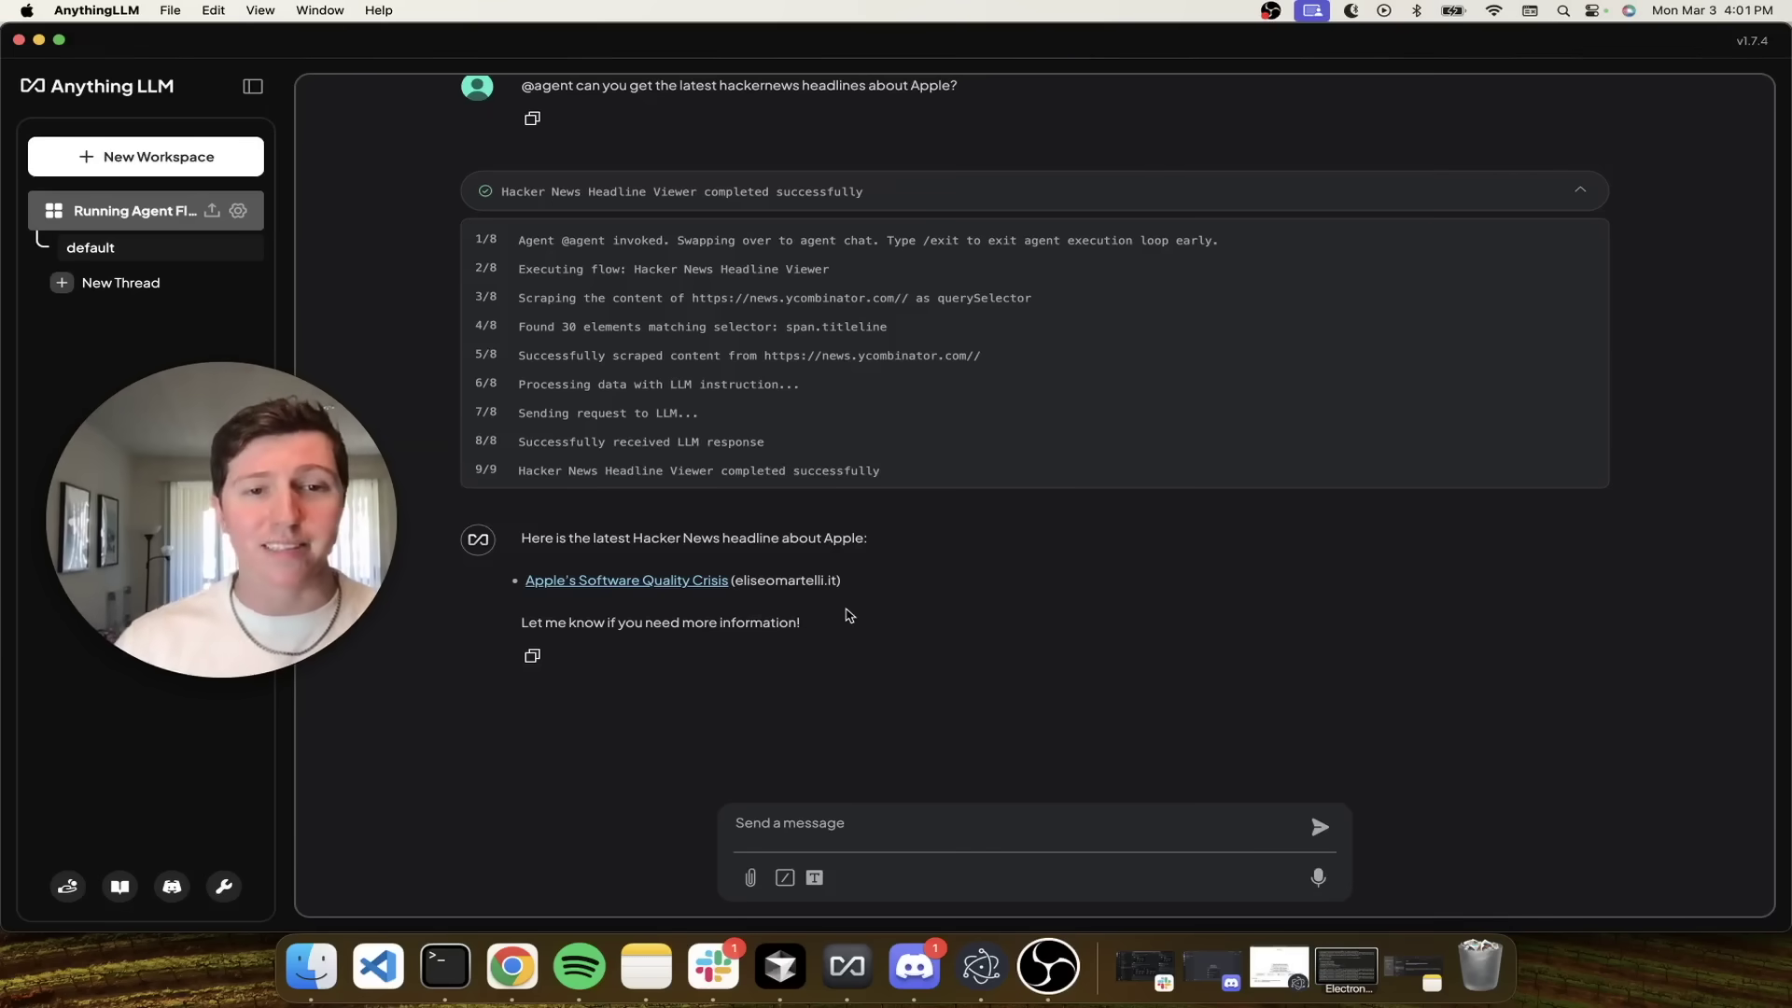
- View the Apple article linked in the agent's reply, close it, and bring up the custom agent skills introduction in the AnythingLLM documentation
click(695, 583)
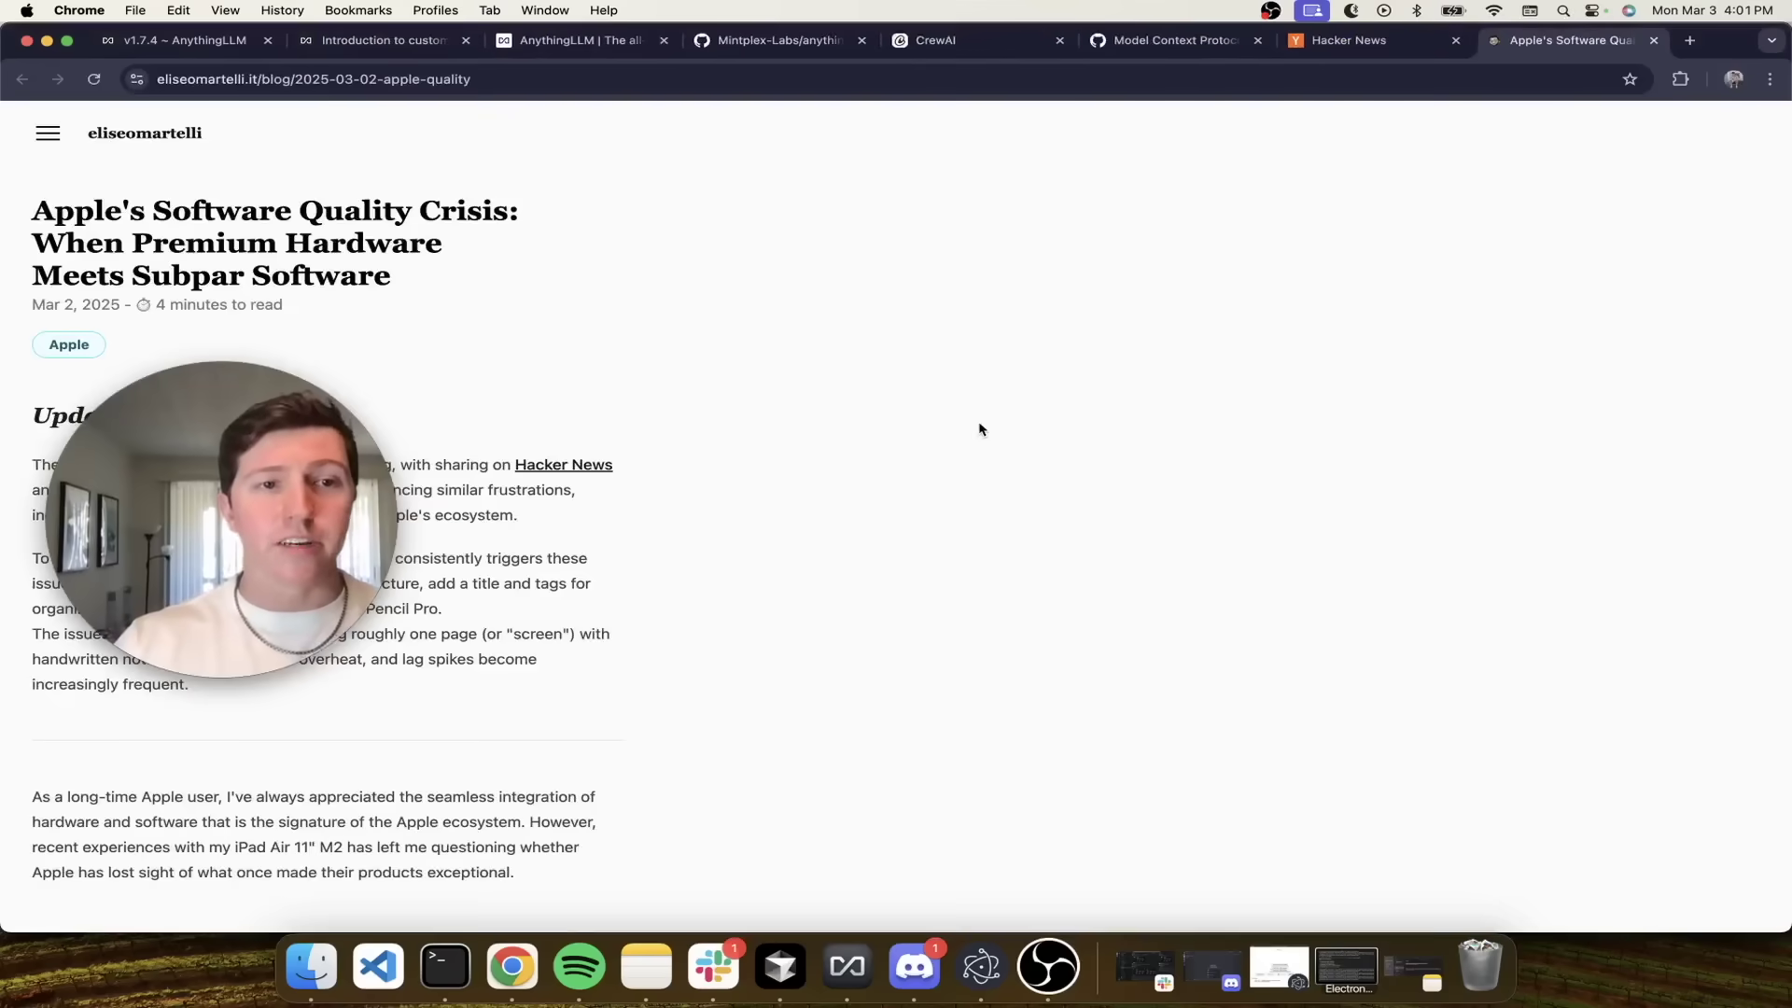
click(1653, 40)
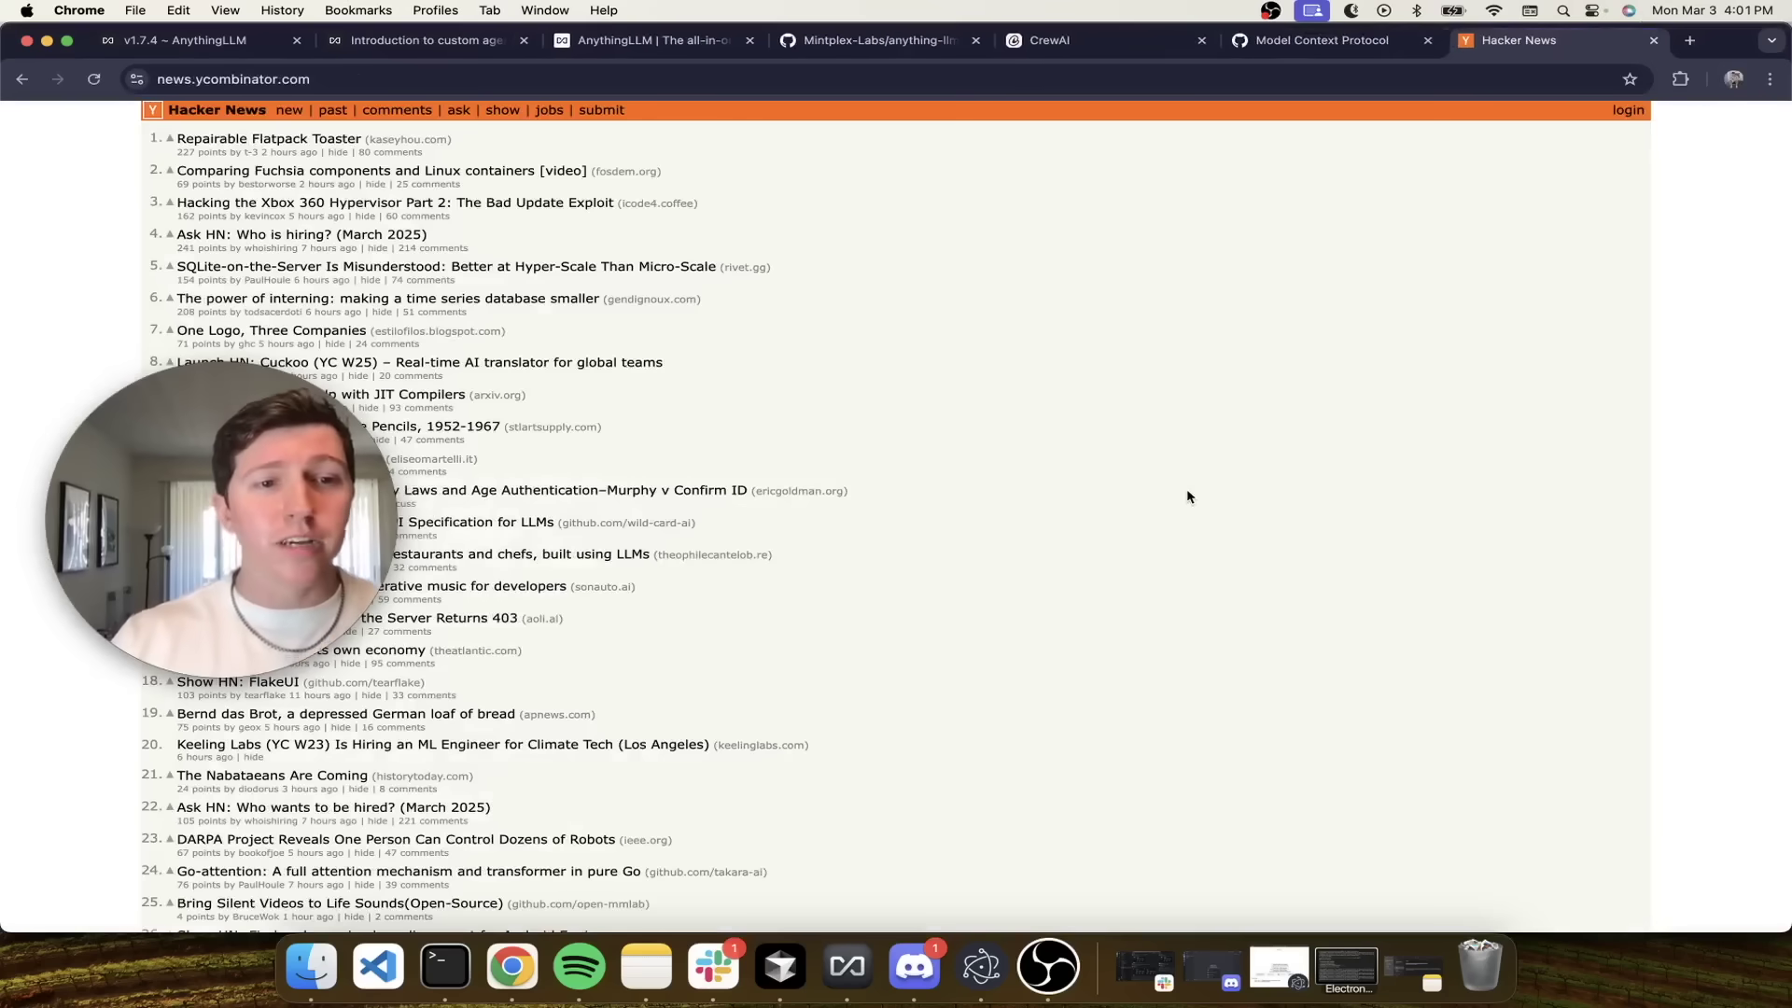
click(428, 43)
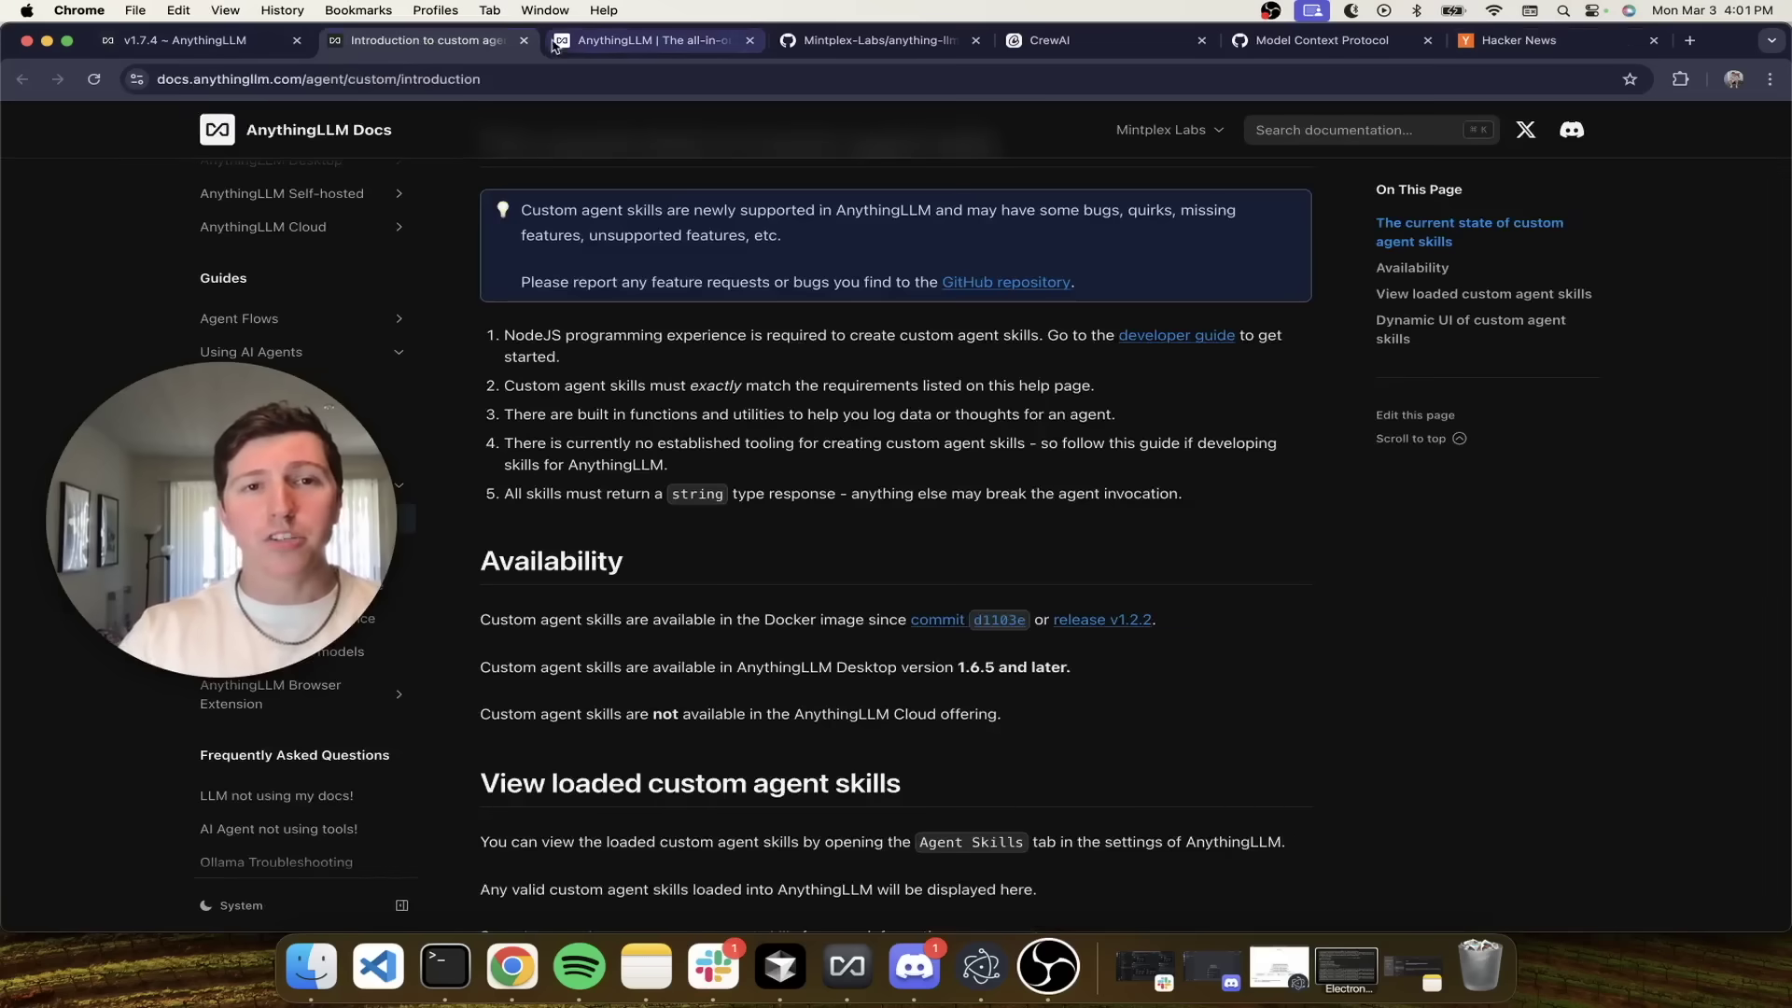
key(ctrl+alt+BackSpace)
- Switch back to AnythingLLM and open the Send message to Discord agent flow for editing in the builder
key(super+Tab)
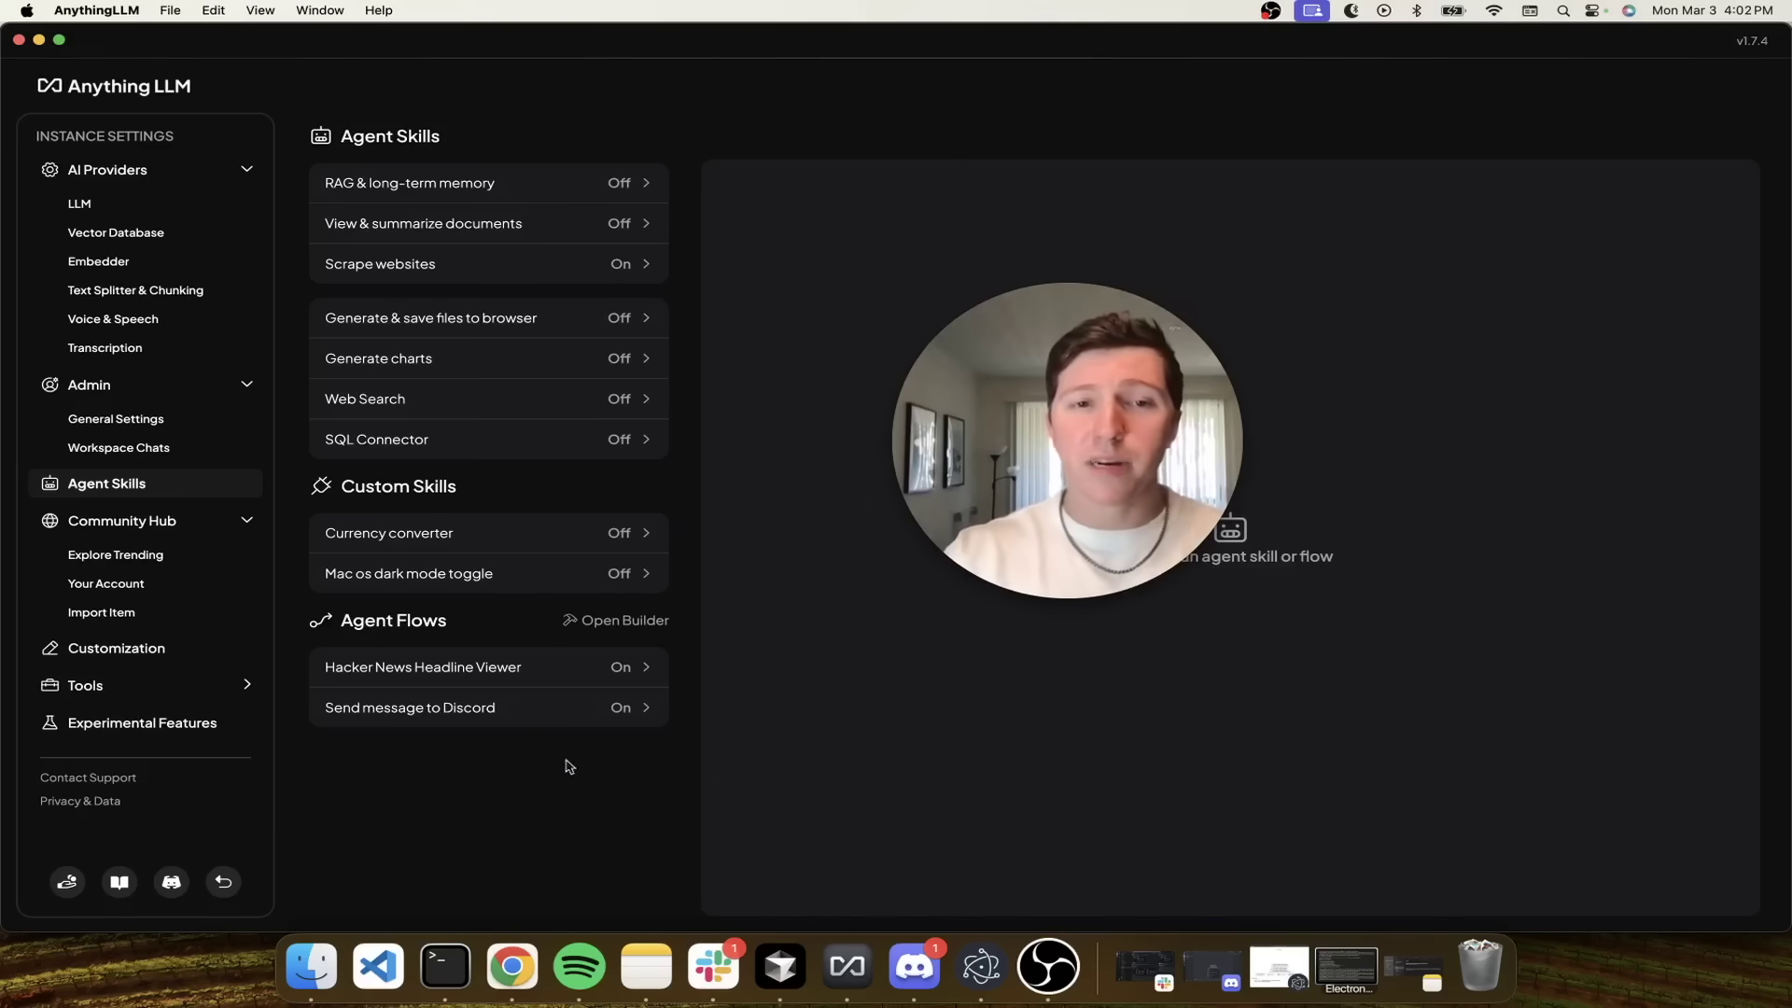
click(500, 720)
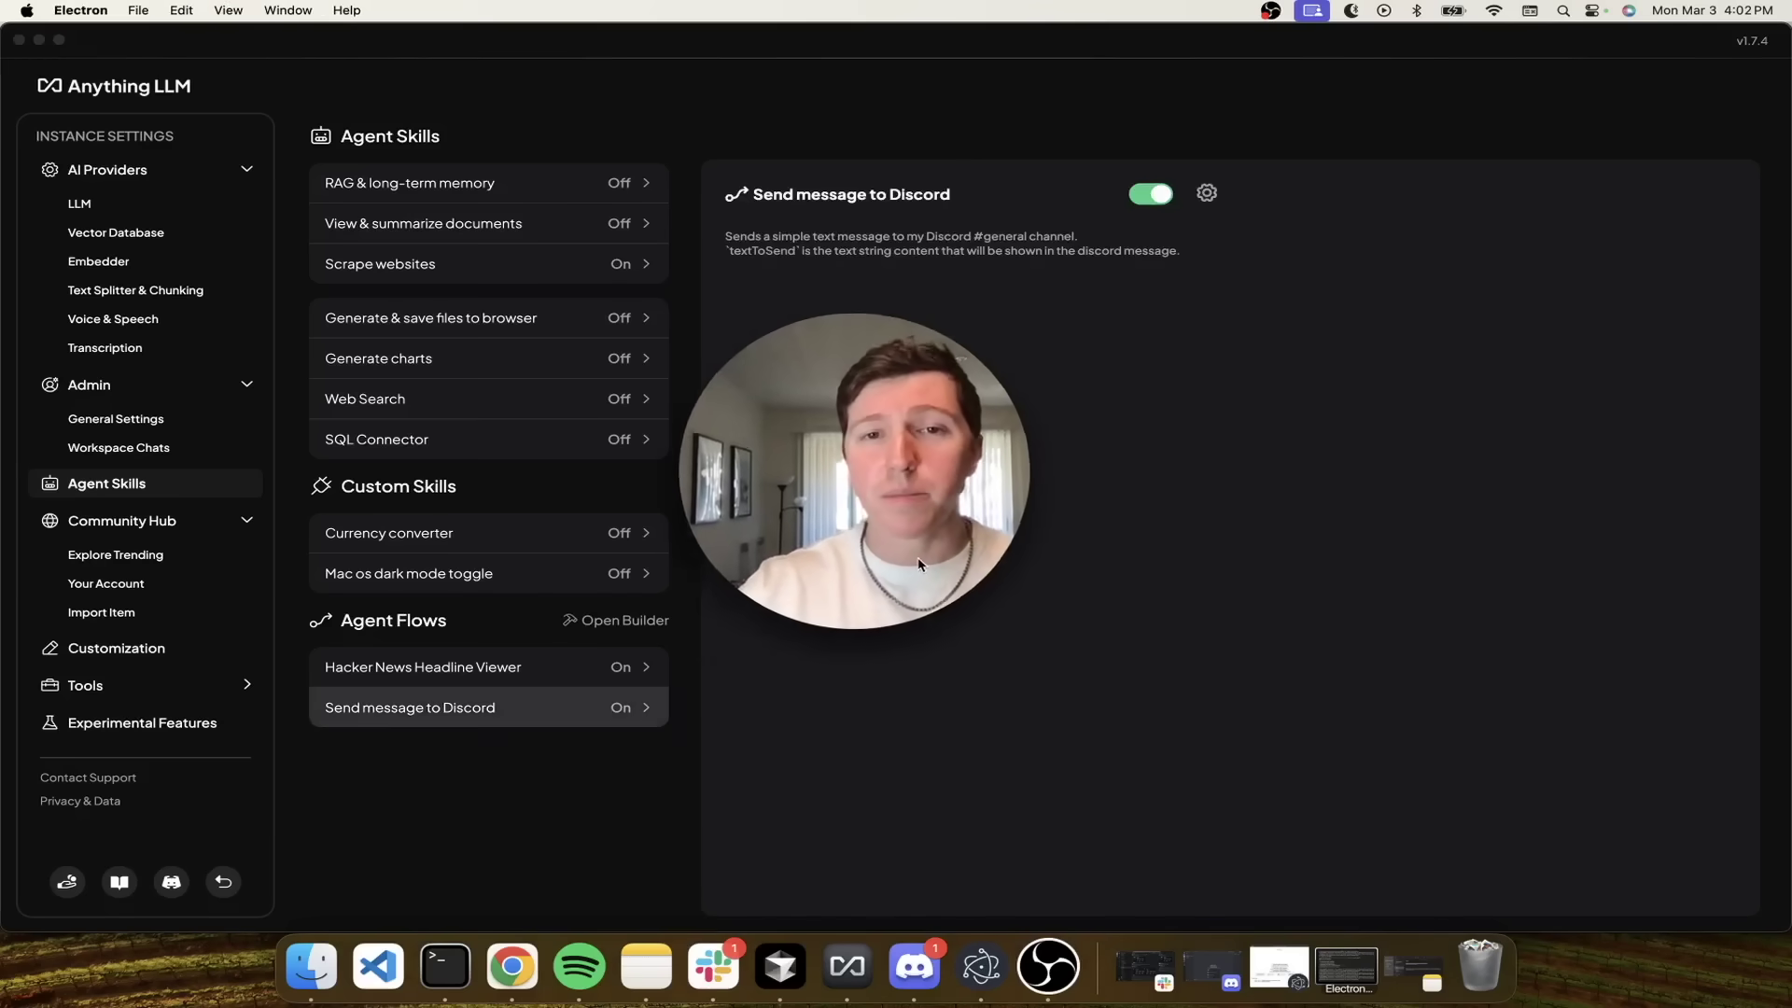
click(1208, 194)
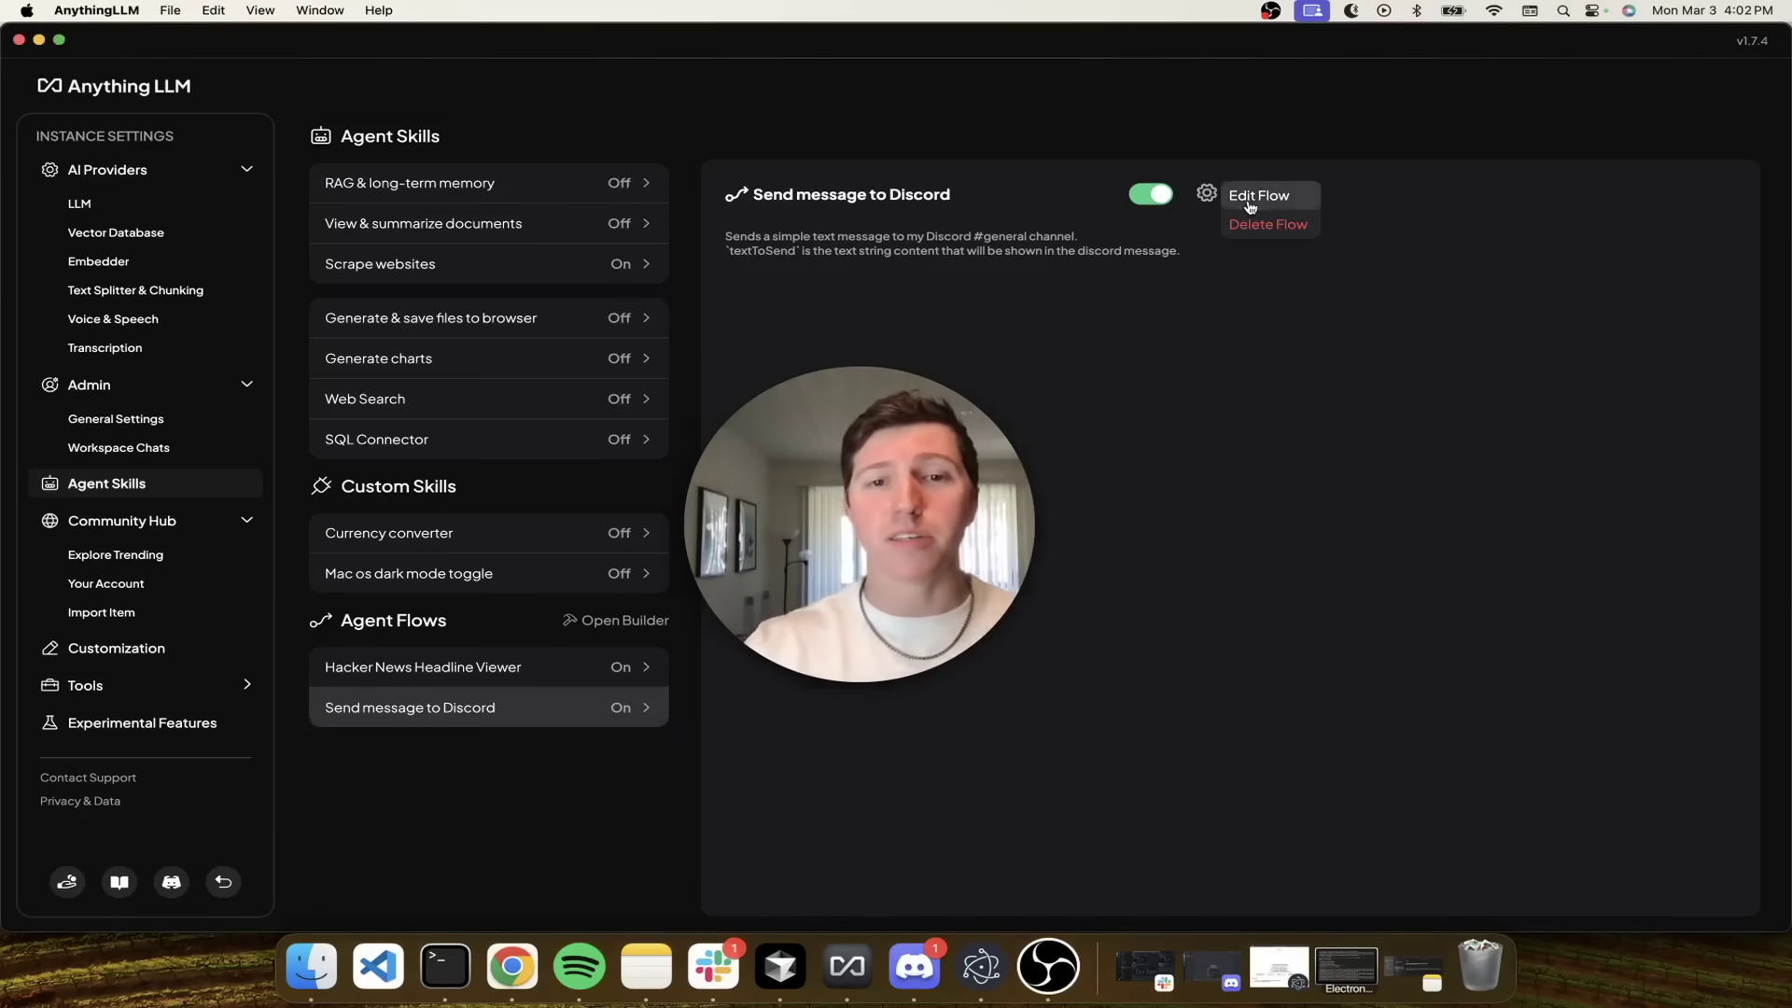
click(1256, 196)
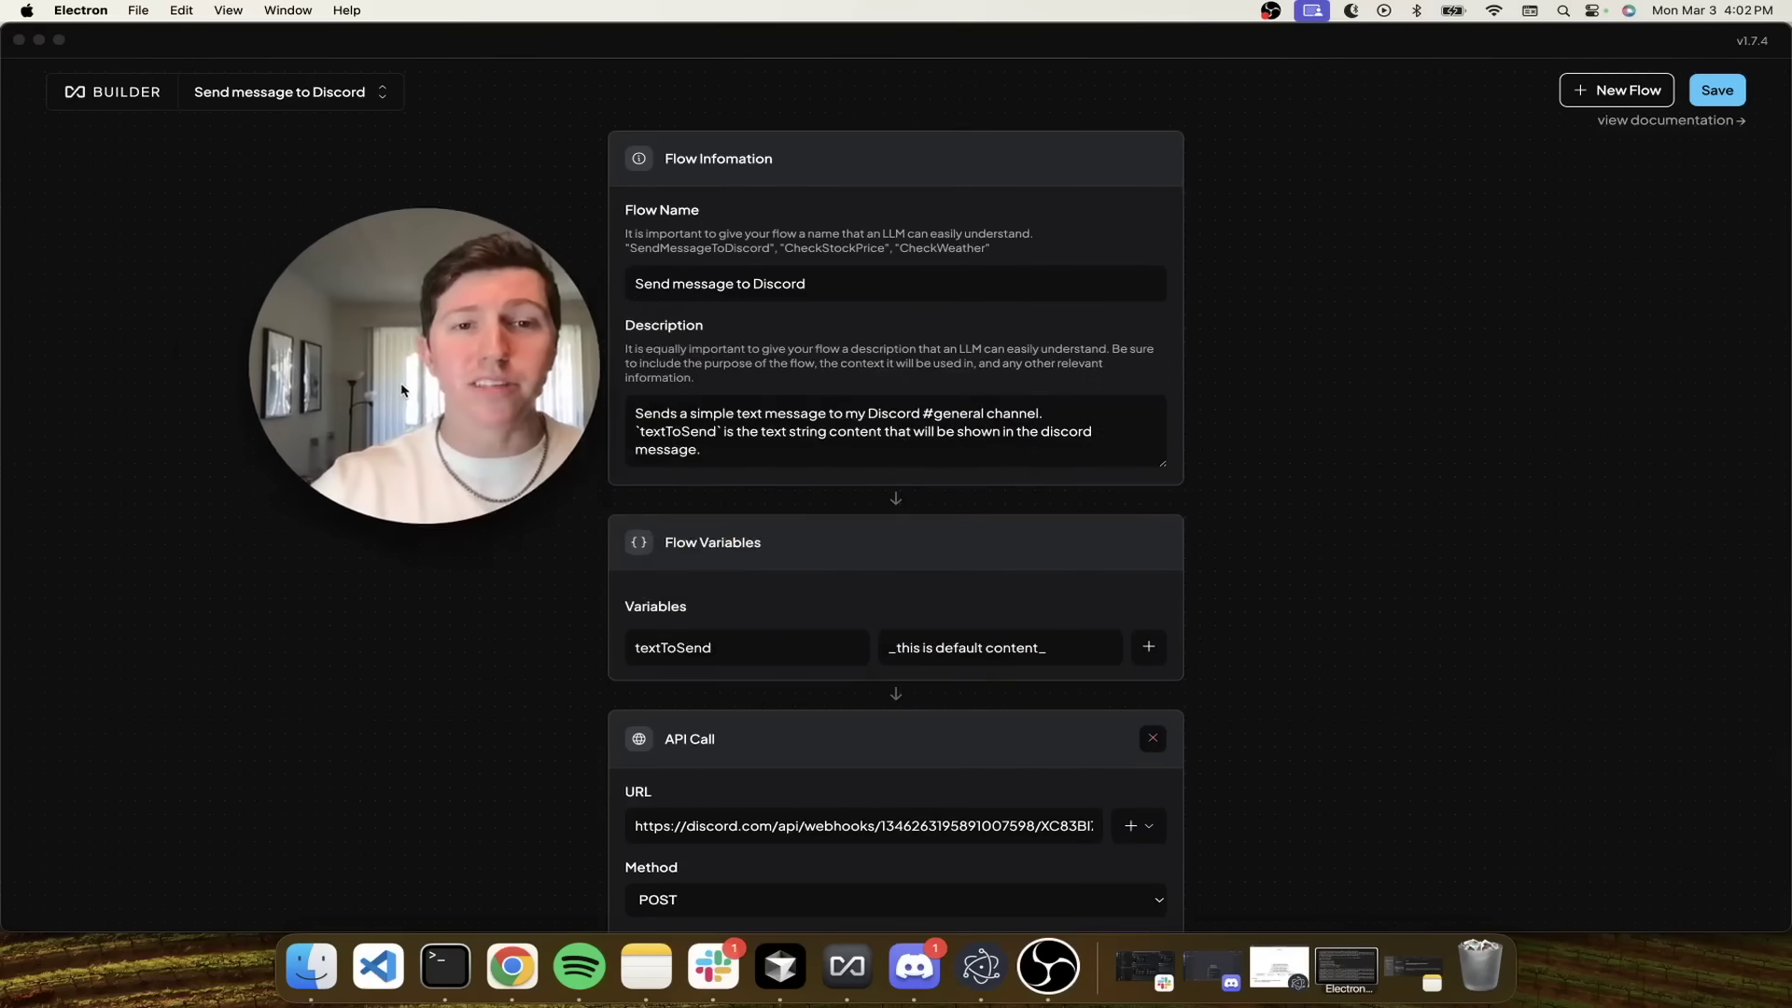
- Enlarge the Discord flow's description box and read through its description, textToSend variable and API Call block
click(1163, 468)
drag(1166, 467, 1164, 595)
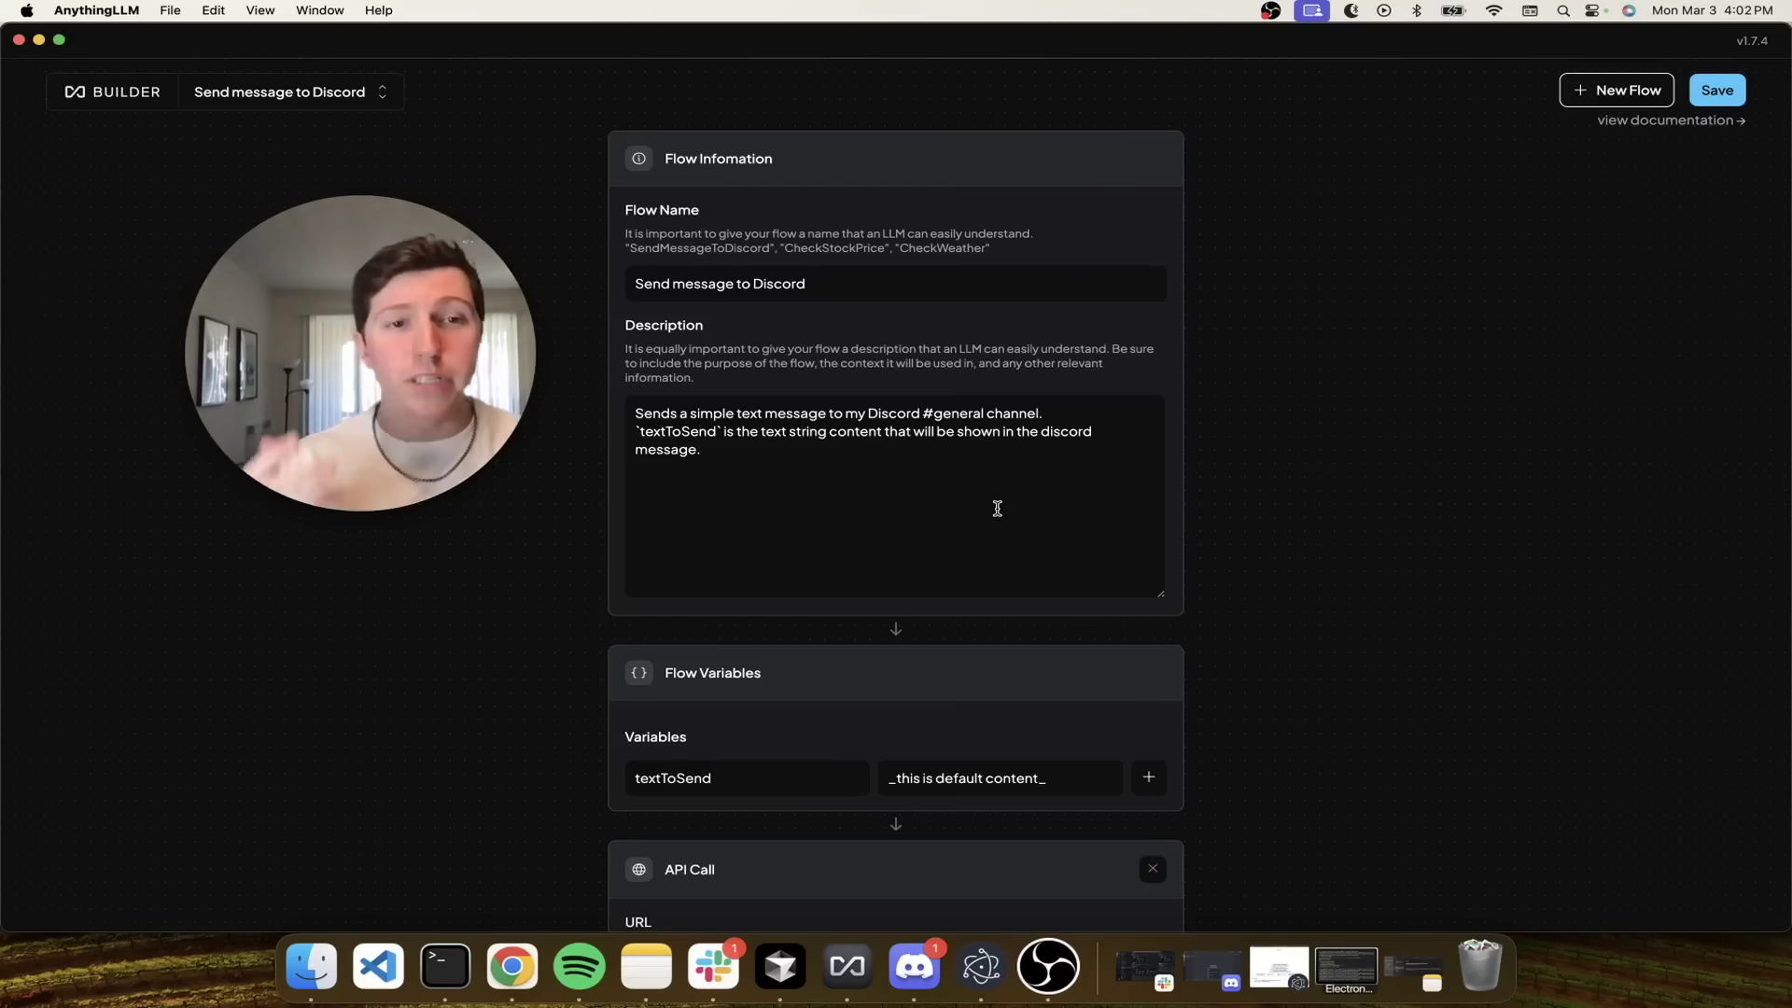
scroll(997, 508, down, 7)
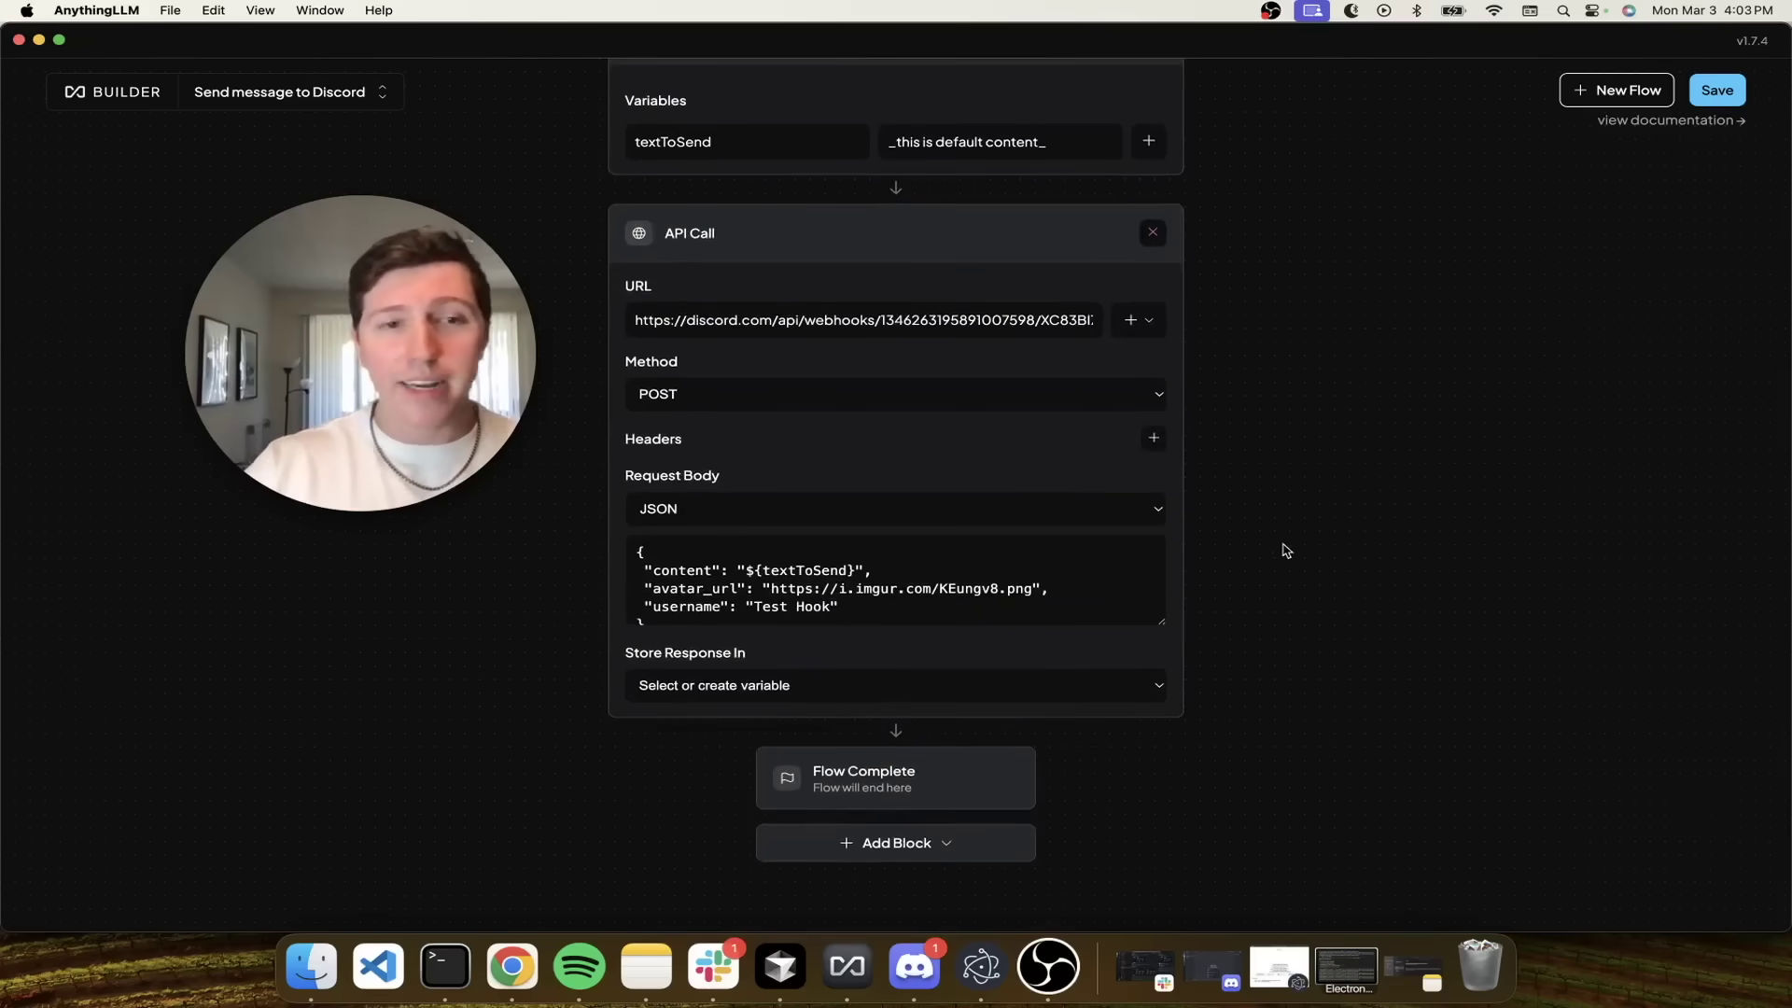
- Switch to Discord and view the webhooks under the Testing Server's integration settings
click(914, 966)
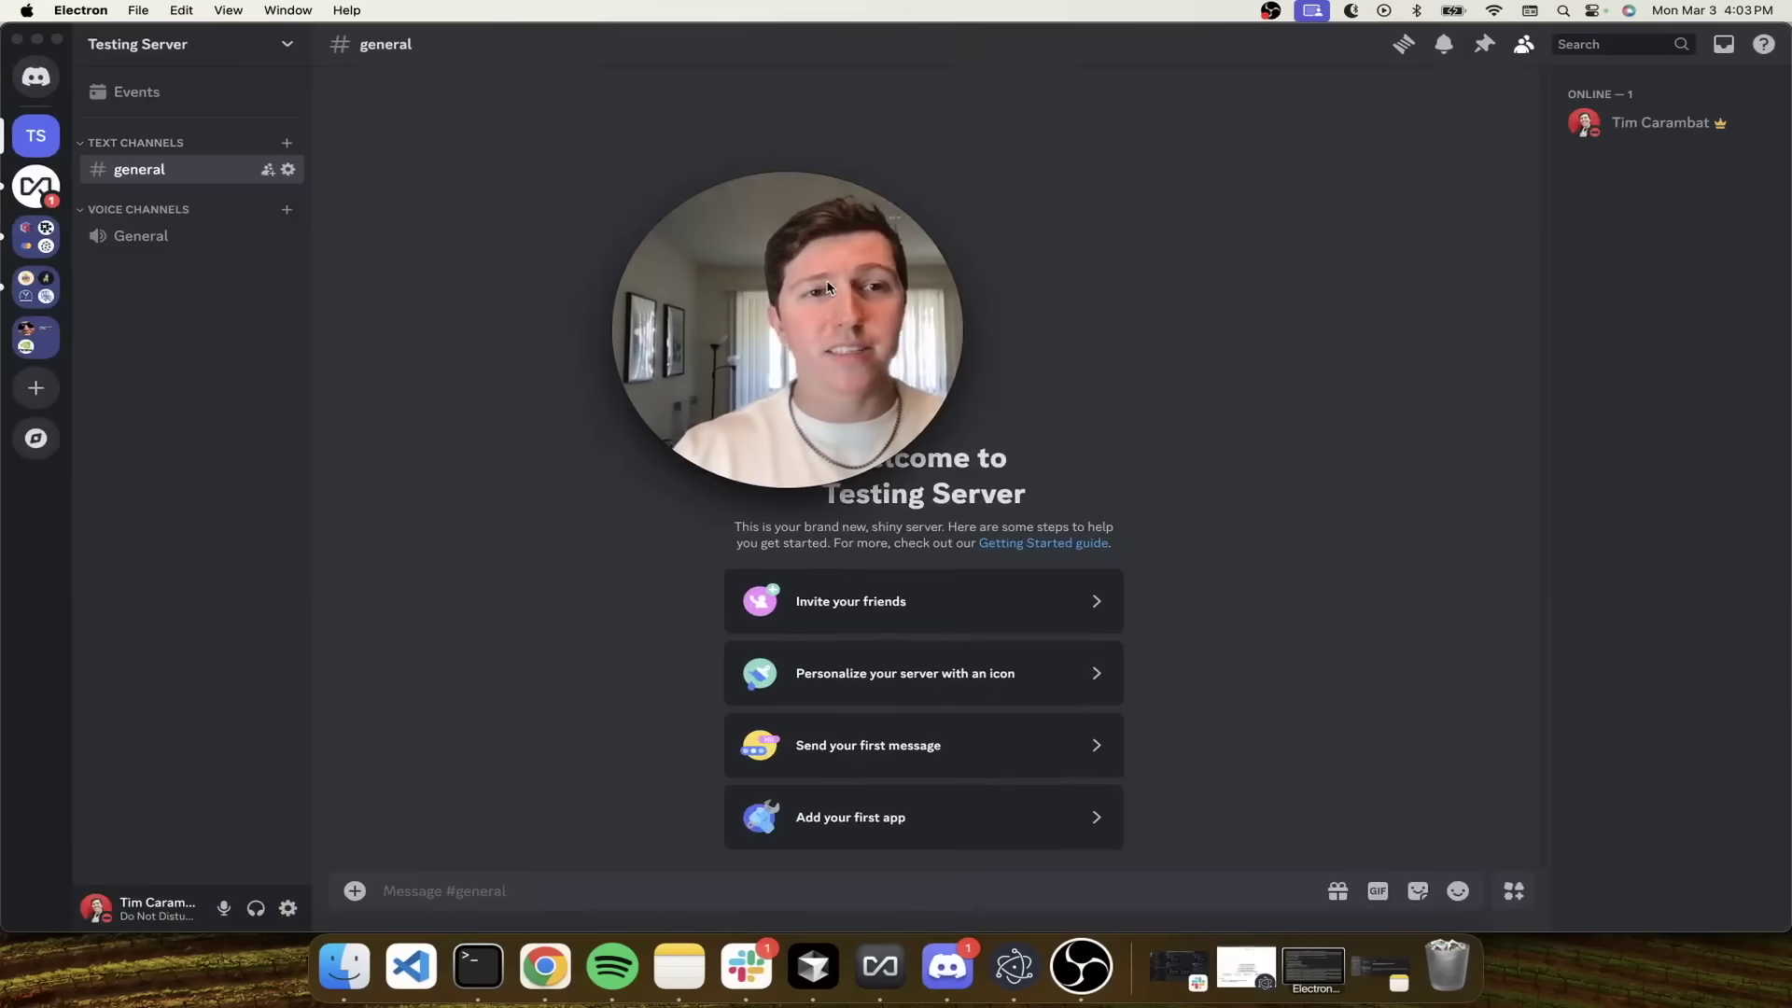
click(289, 46)
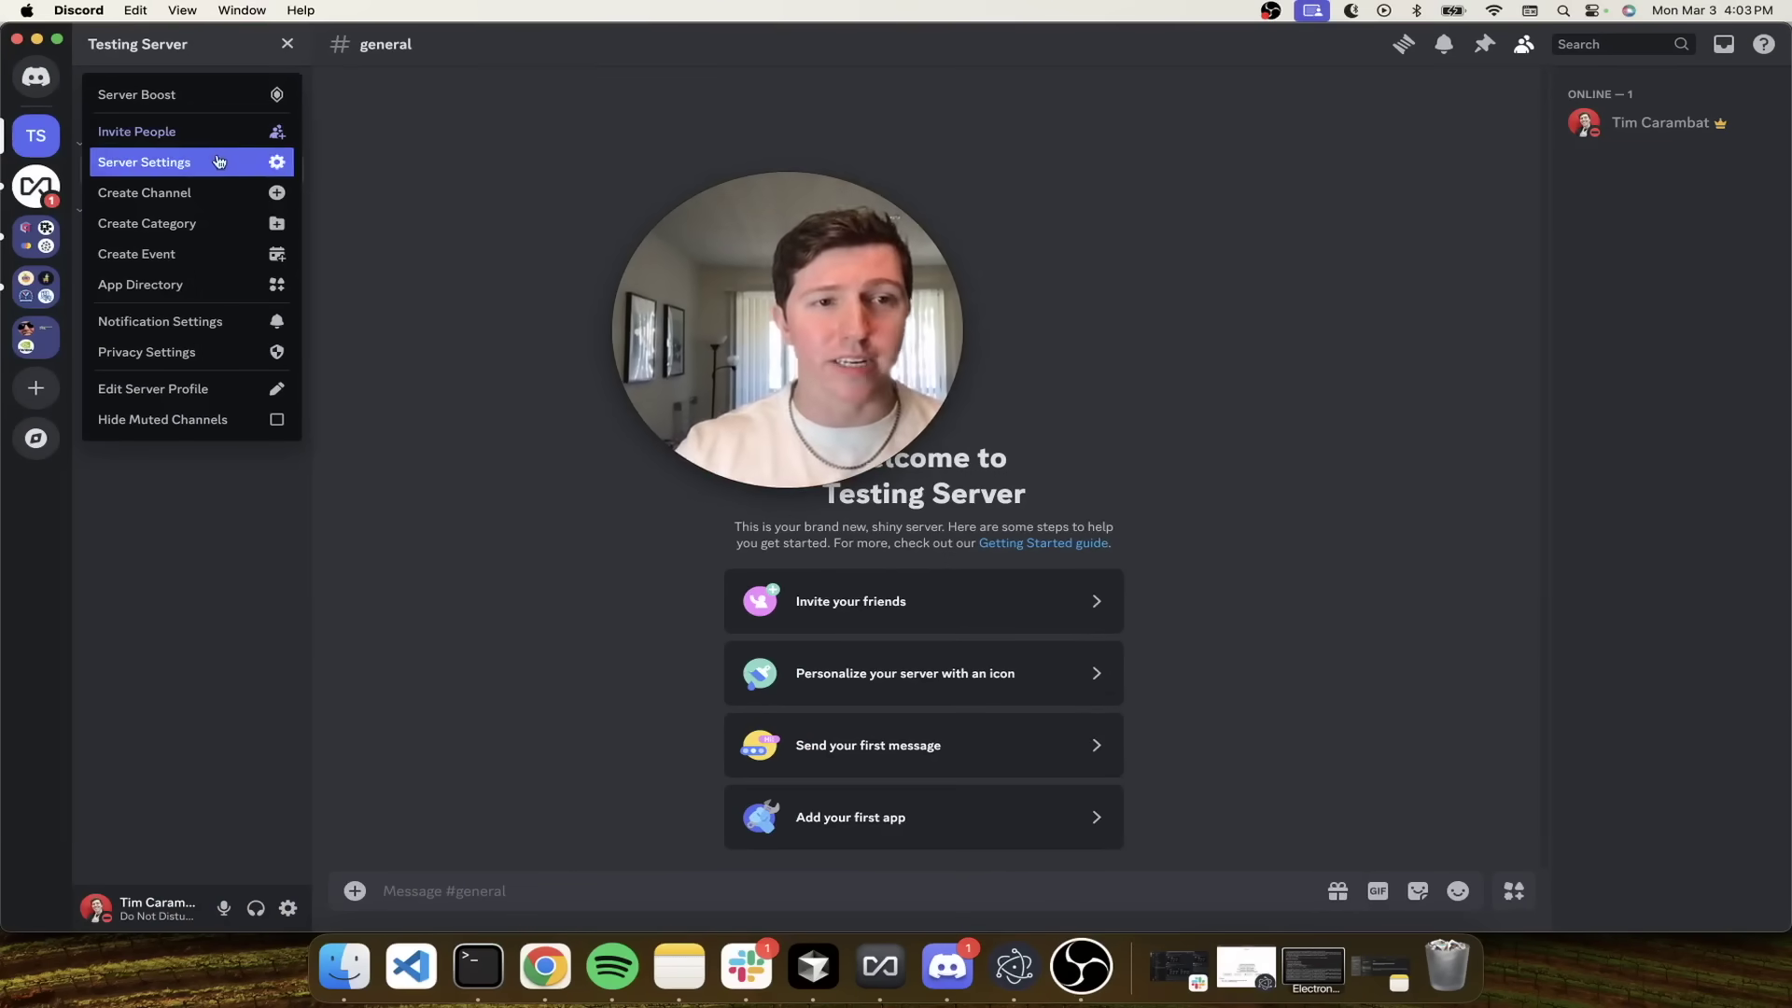
click(166, 165)
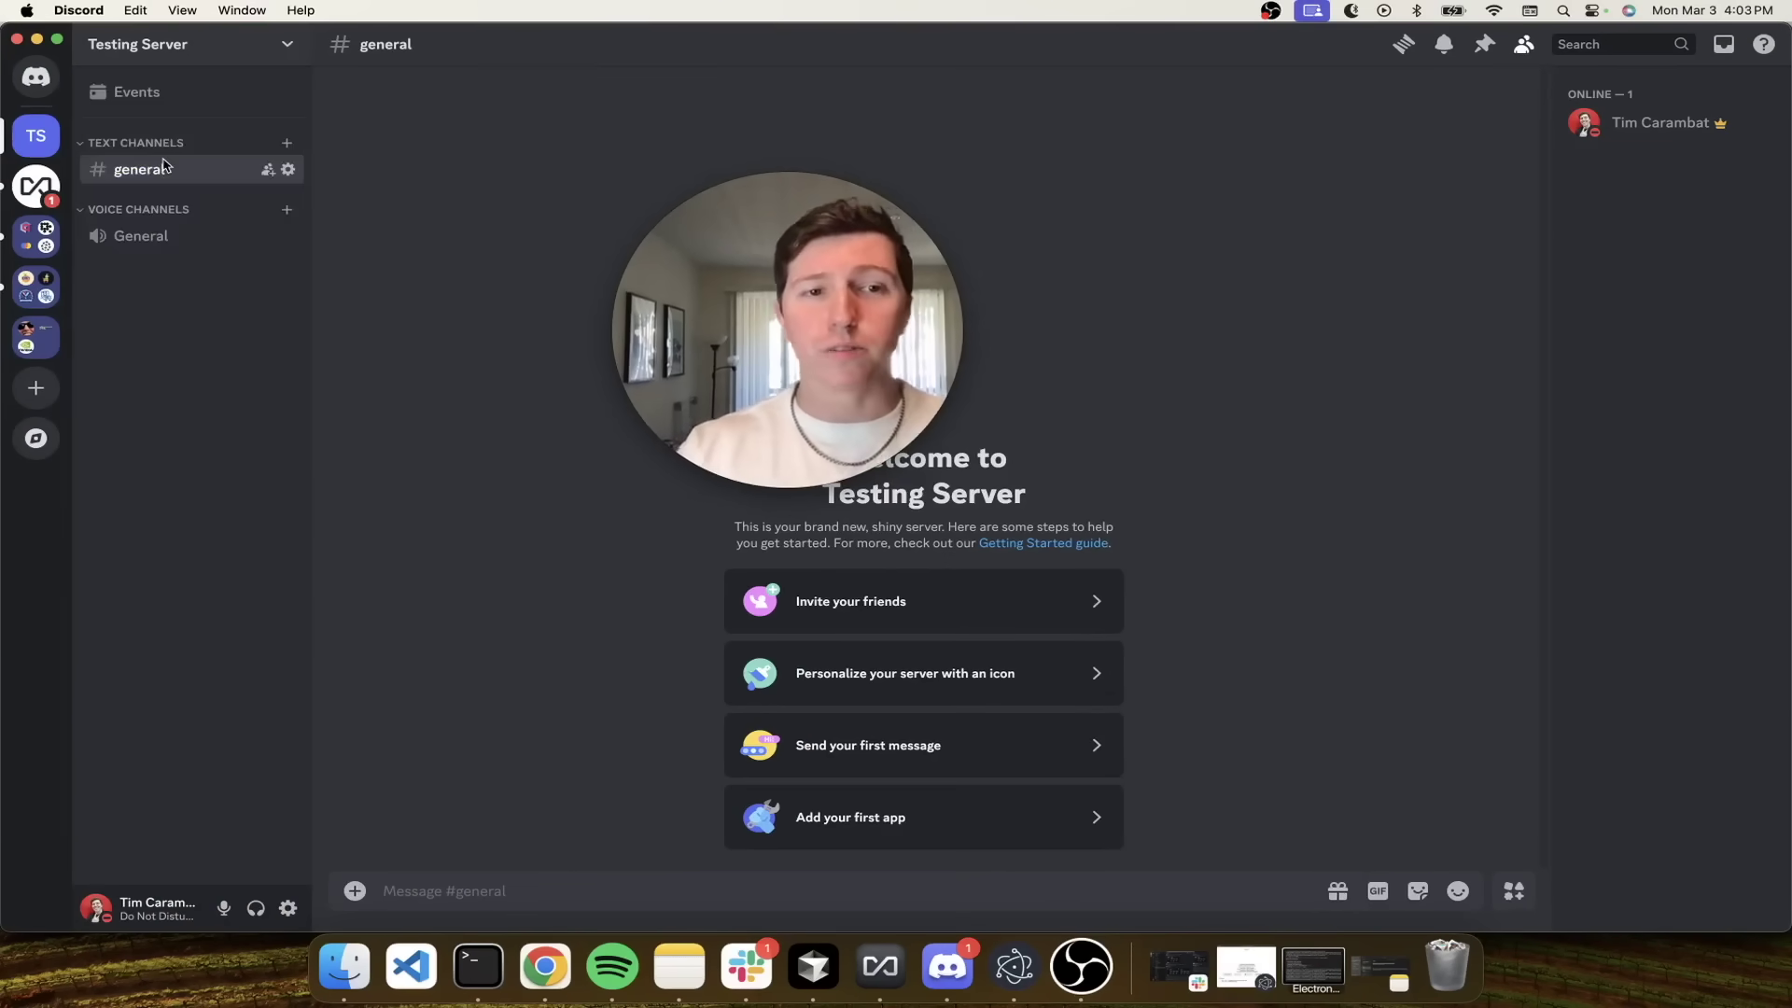
click(450, 426)
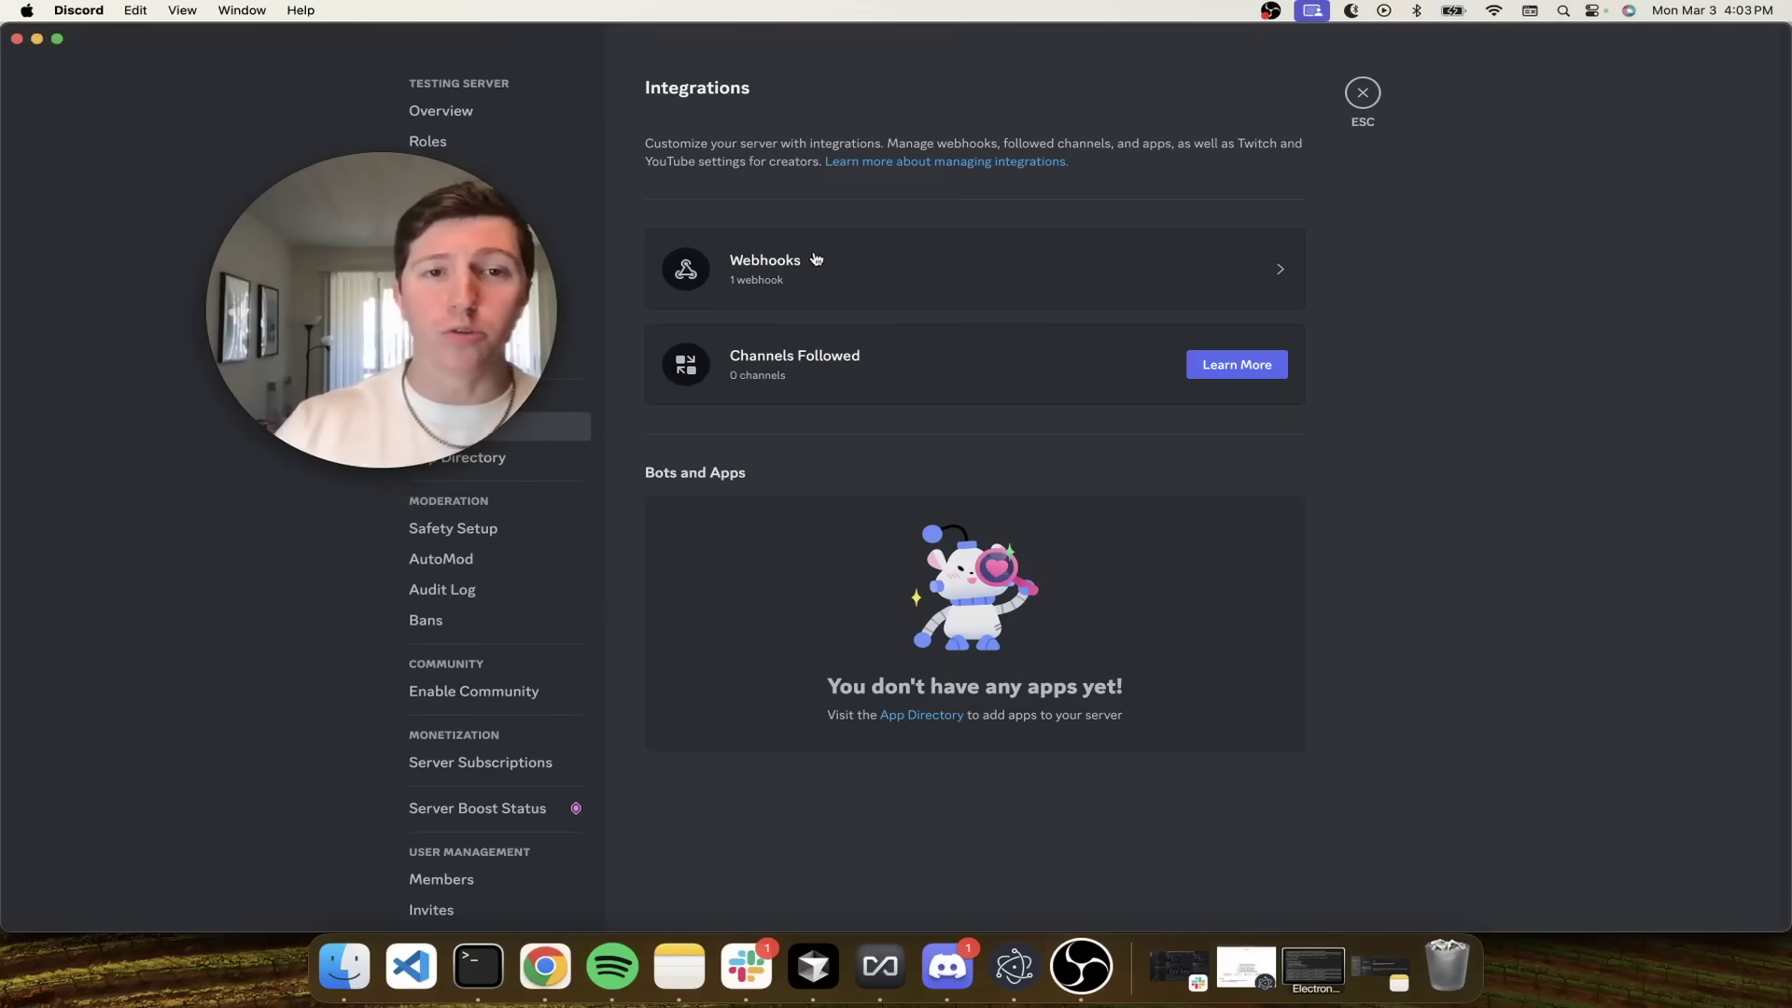
click(812, 260)
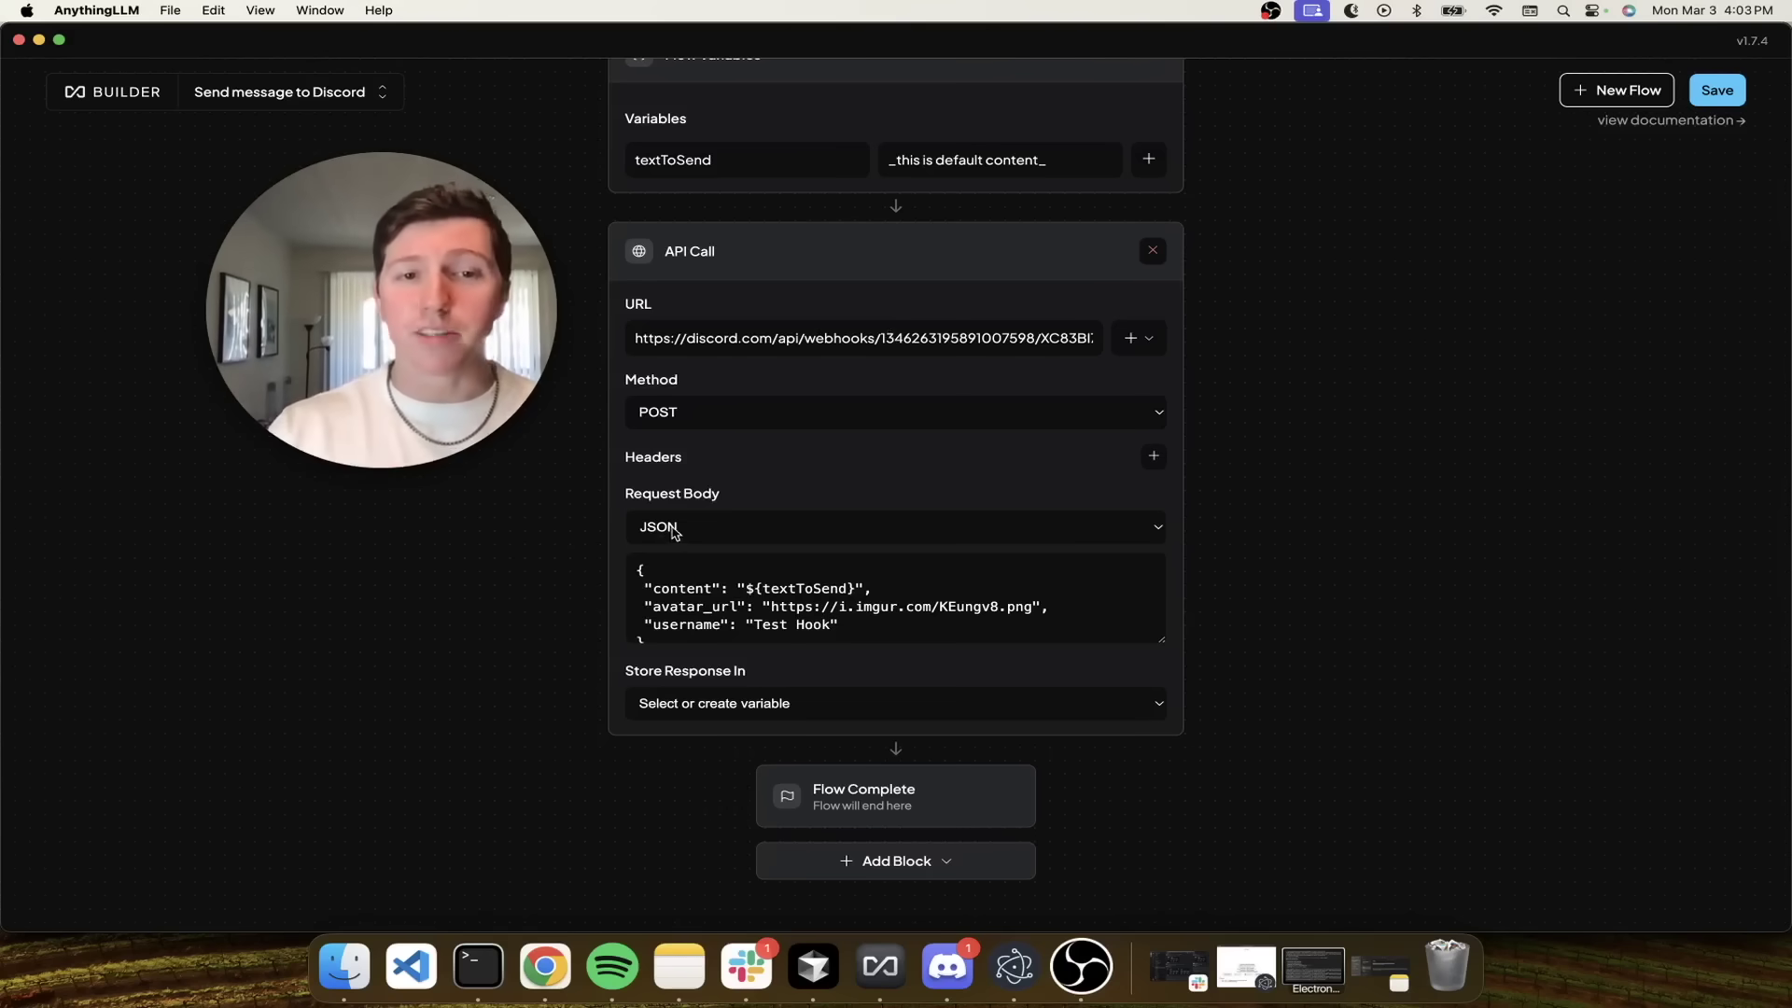
- Enlarge the API Call's JSON request body box in the AnythingLLM flow and set the username value to "AnythingLLM Flow Agent"
scroll(695, 583, down, 1)
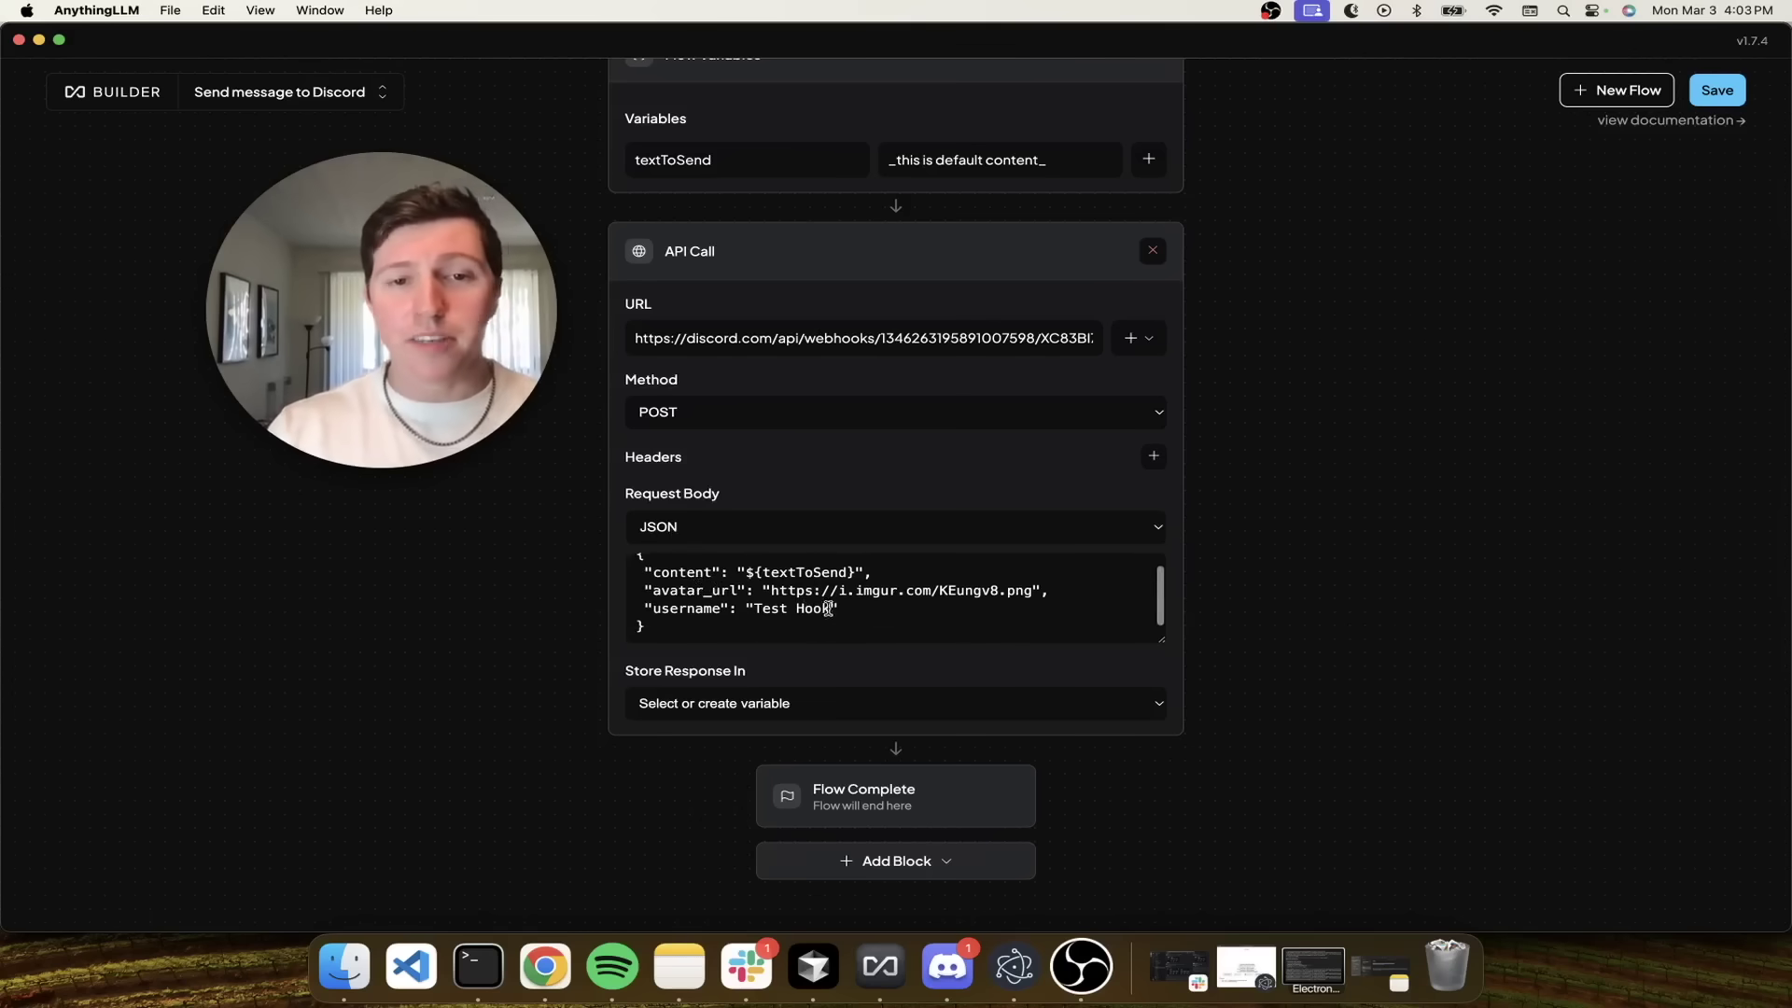
drag(1160, 640, 1160, 748)
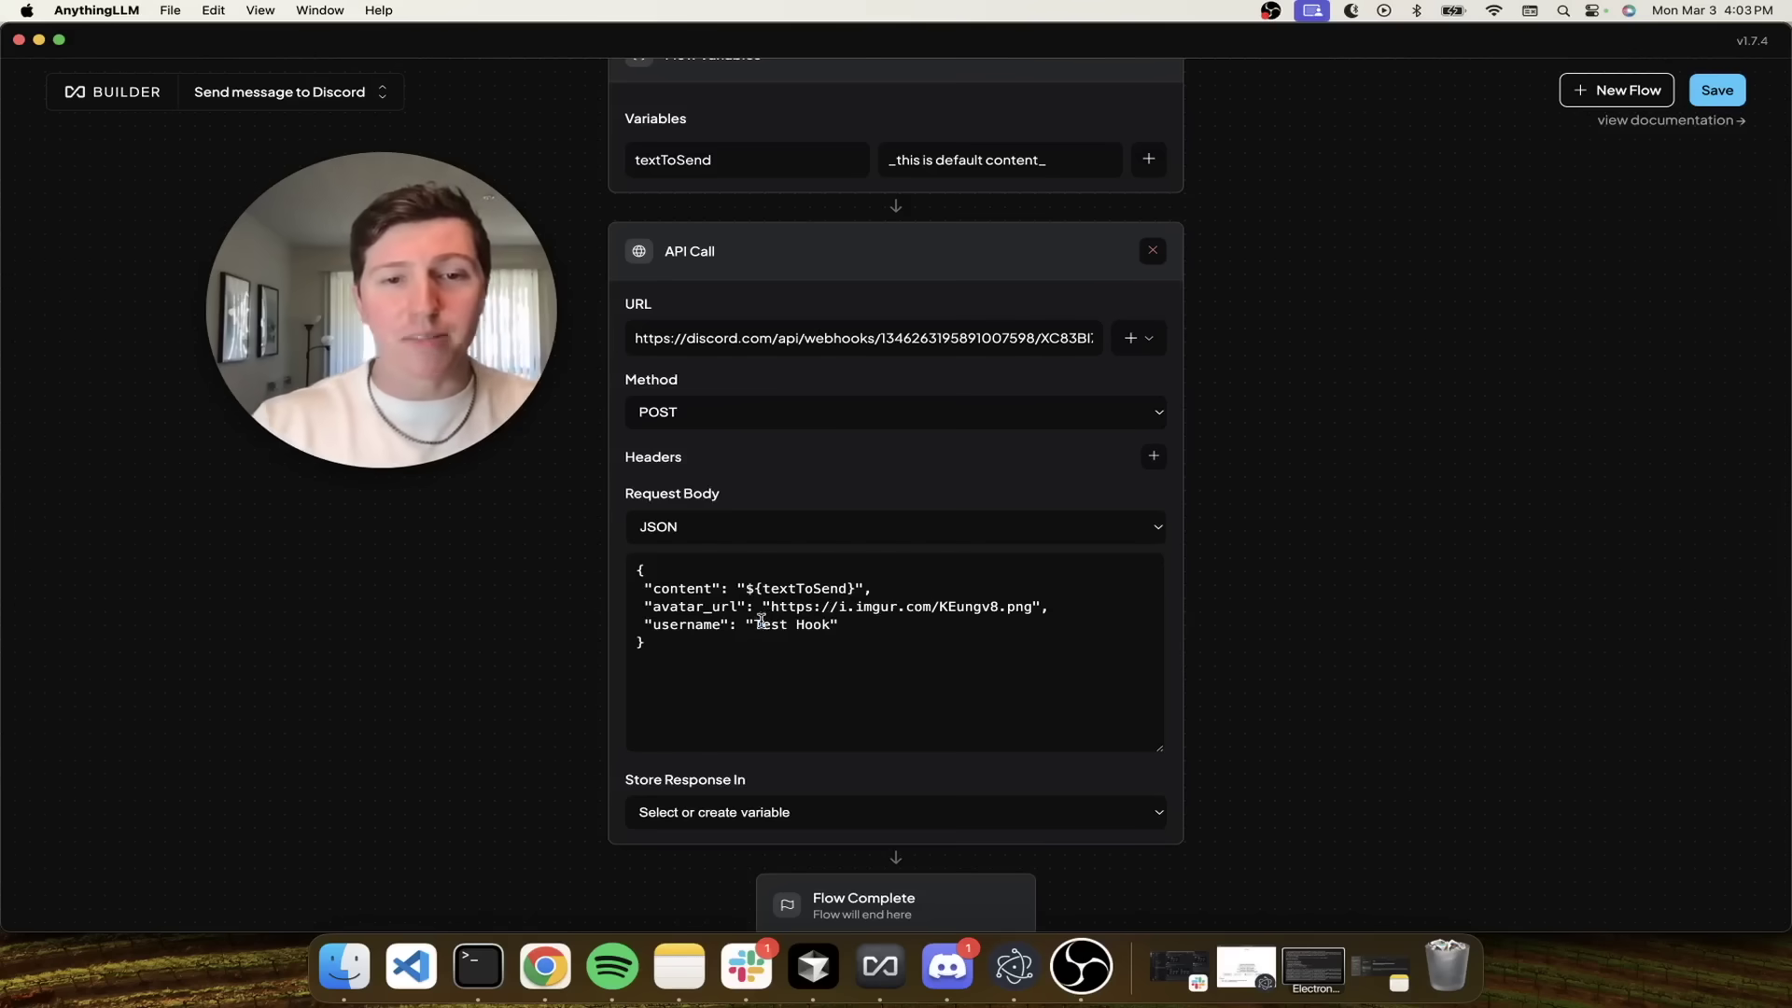
drag(754, 625, 846, 625)
key(BackSpace)
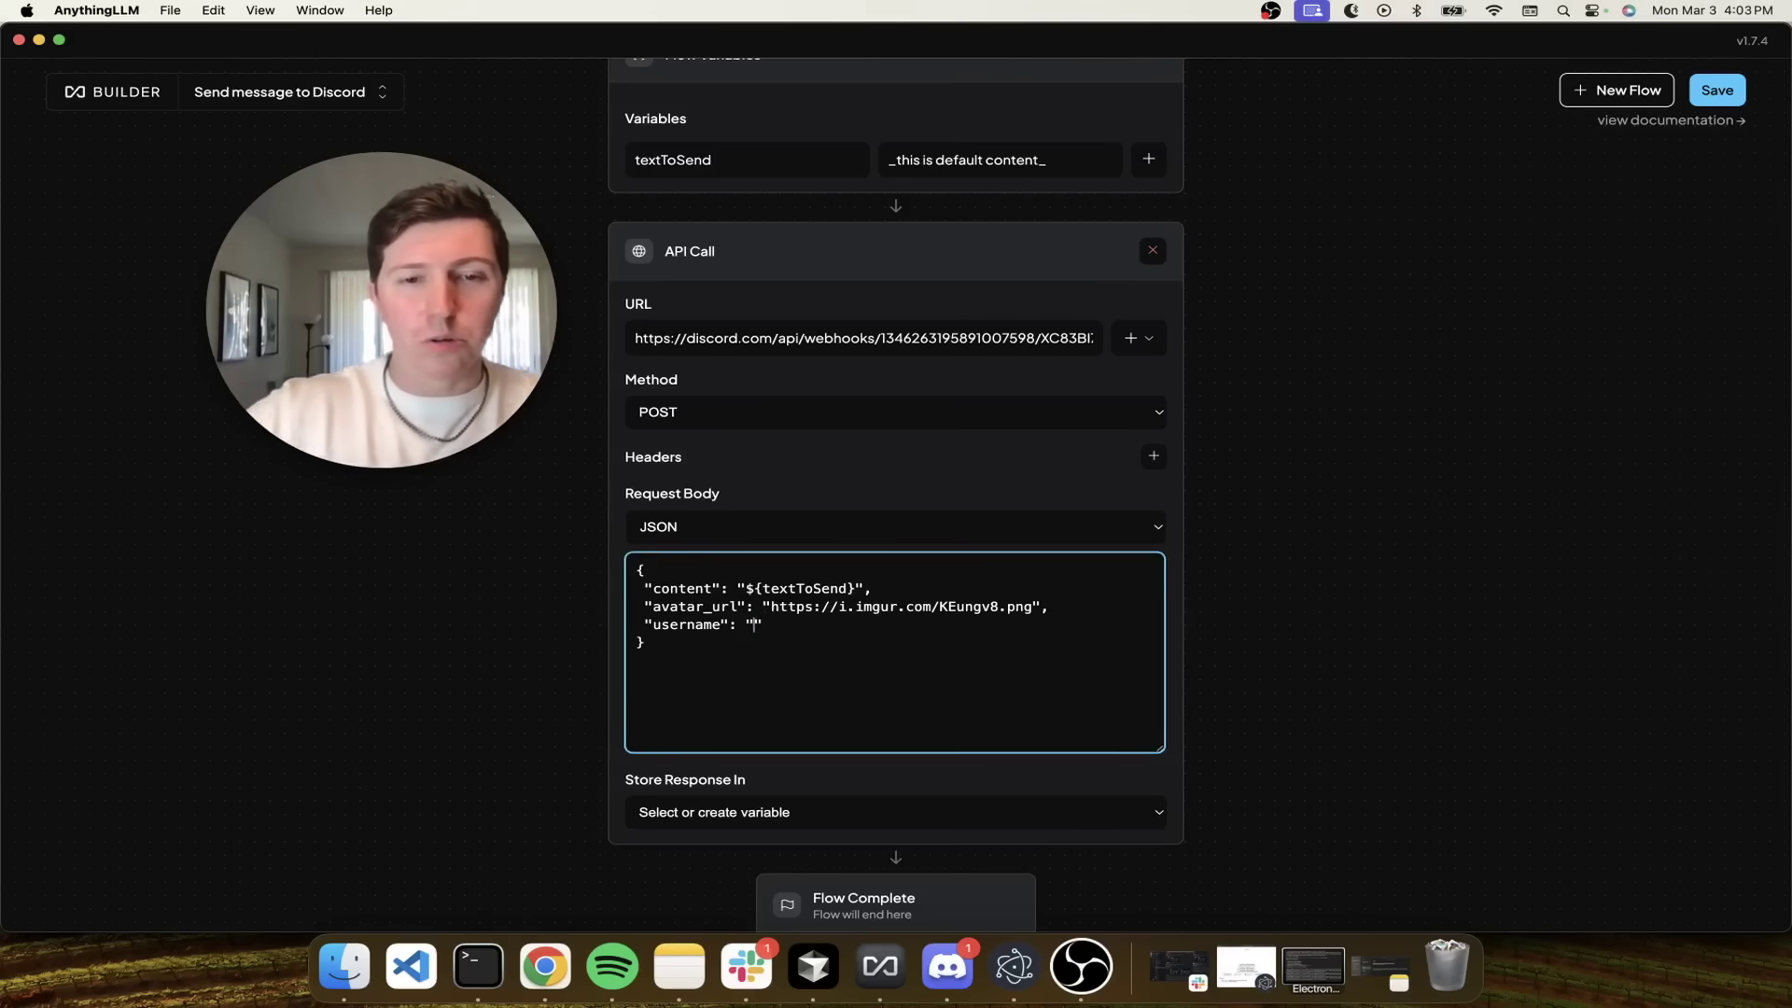
text(AnythingLLM Flow Agent)
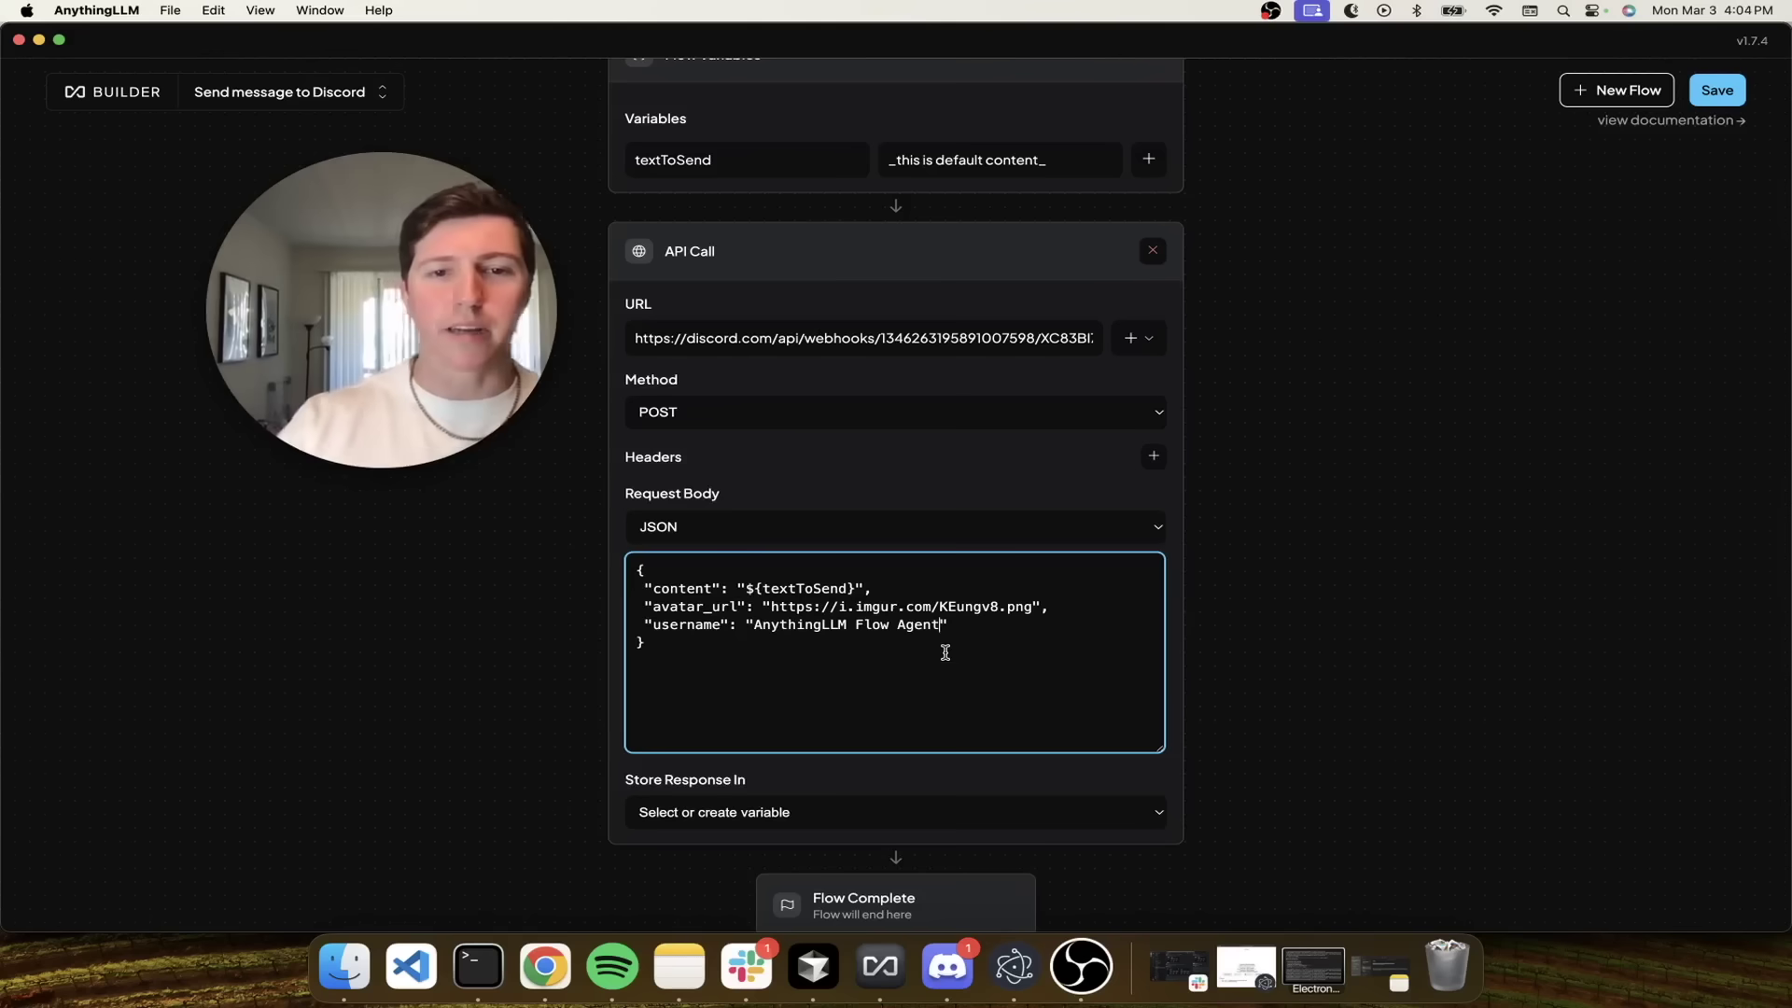
key(Escape)
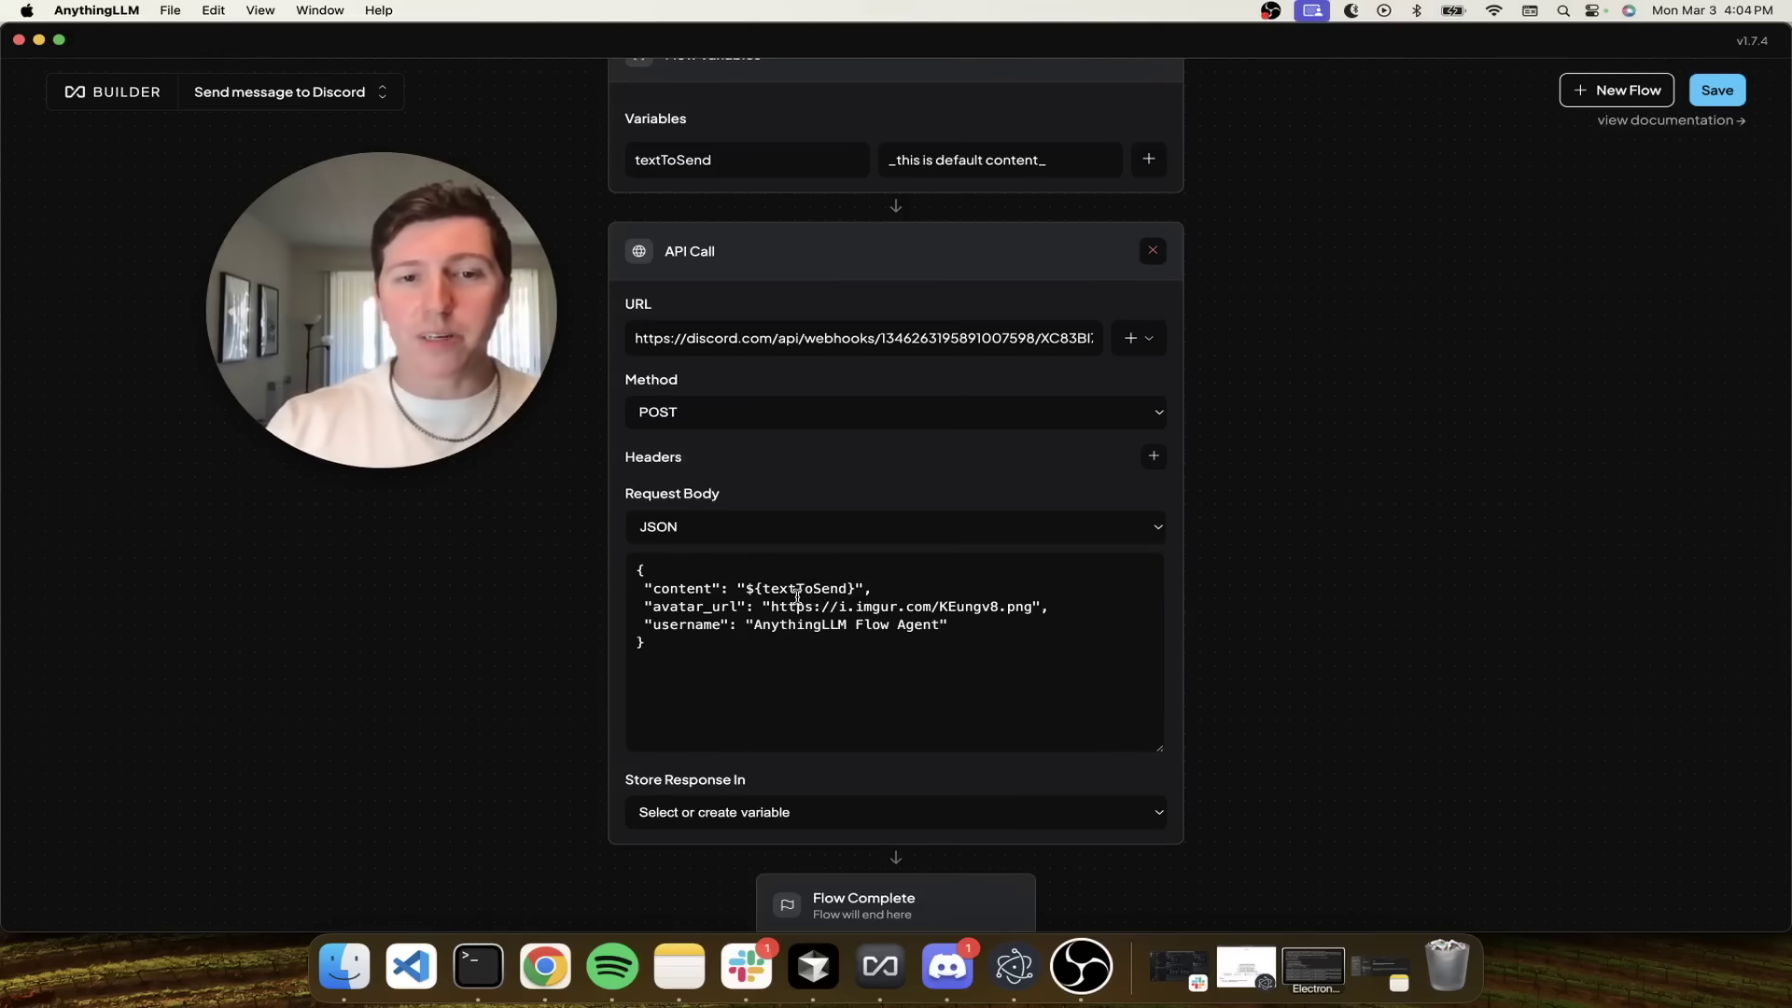
- Examine how the flow variable textToSend is referenced as ${textToSend} in the request body's content value
double_click(704, 159)
double_click(776, 588)
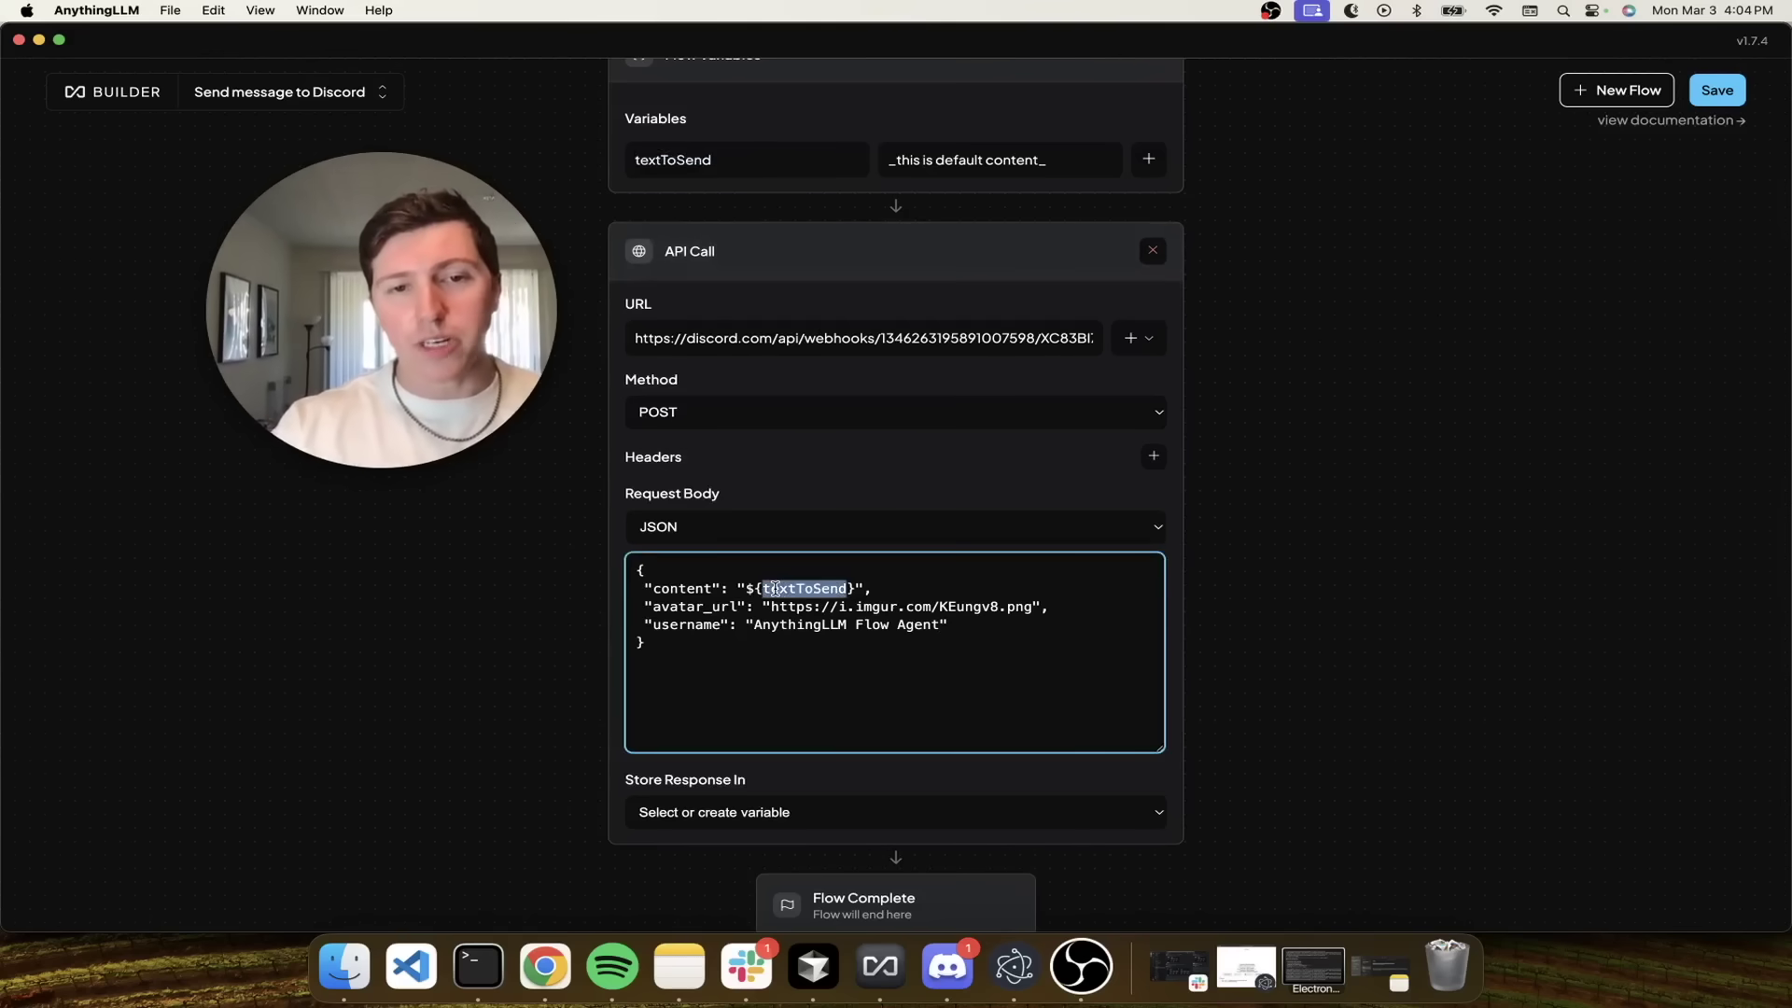
drag(748, 590, 753, 590)
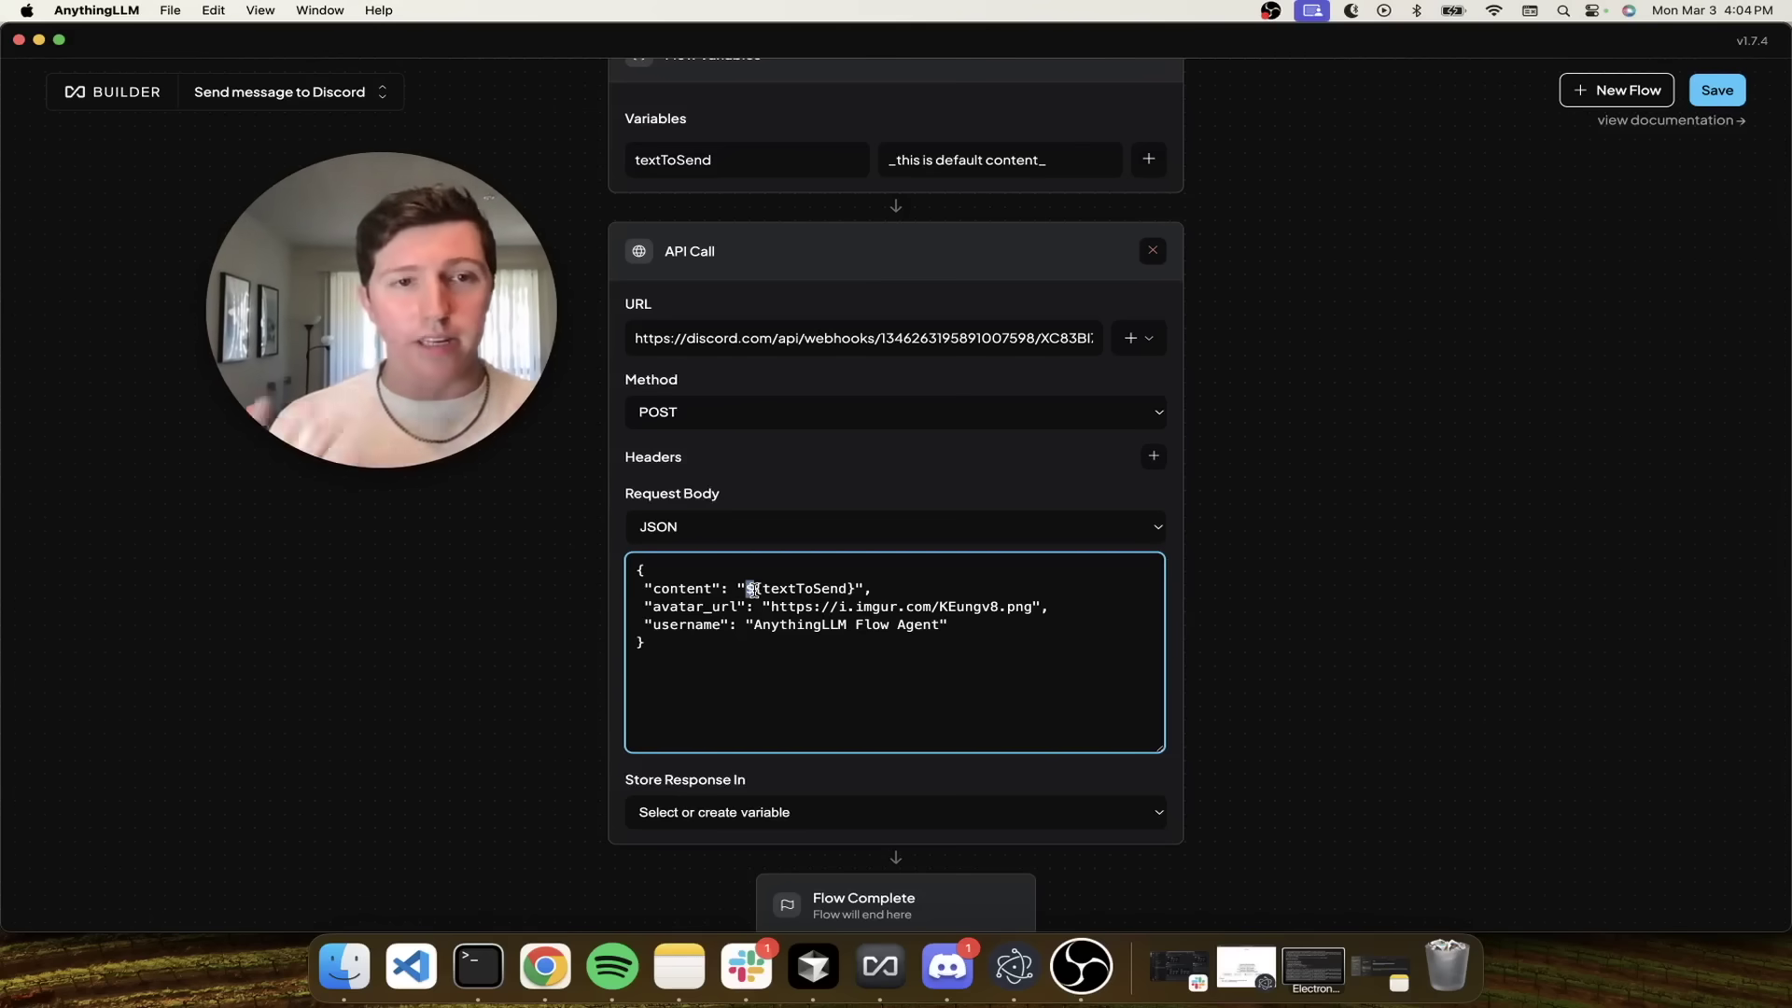
click(1237, 551)
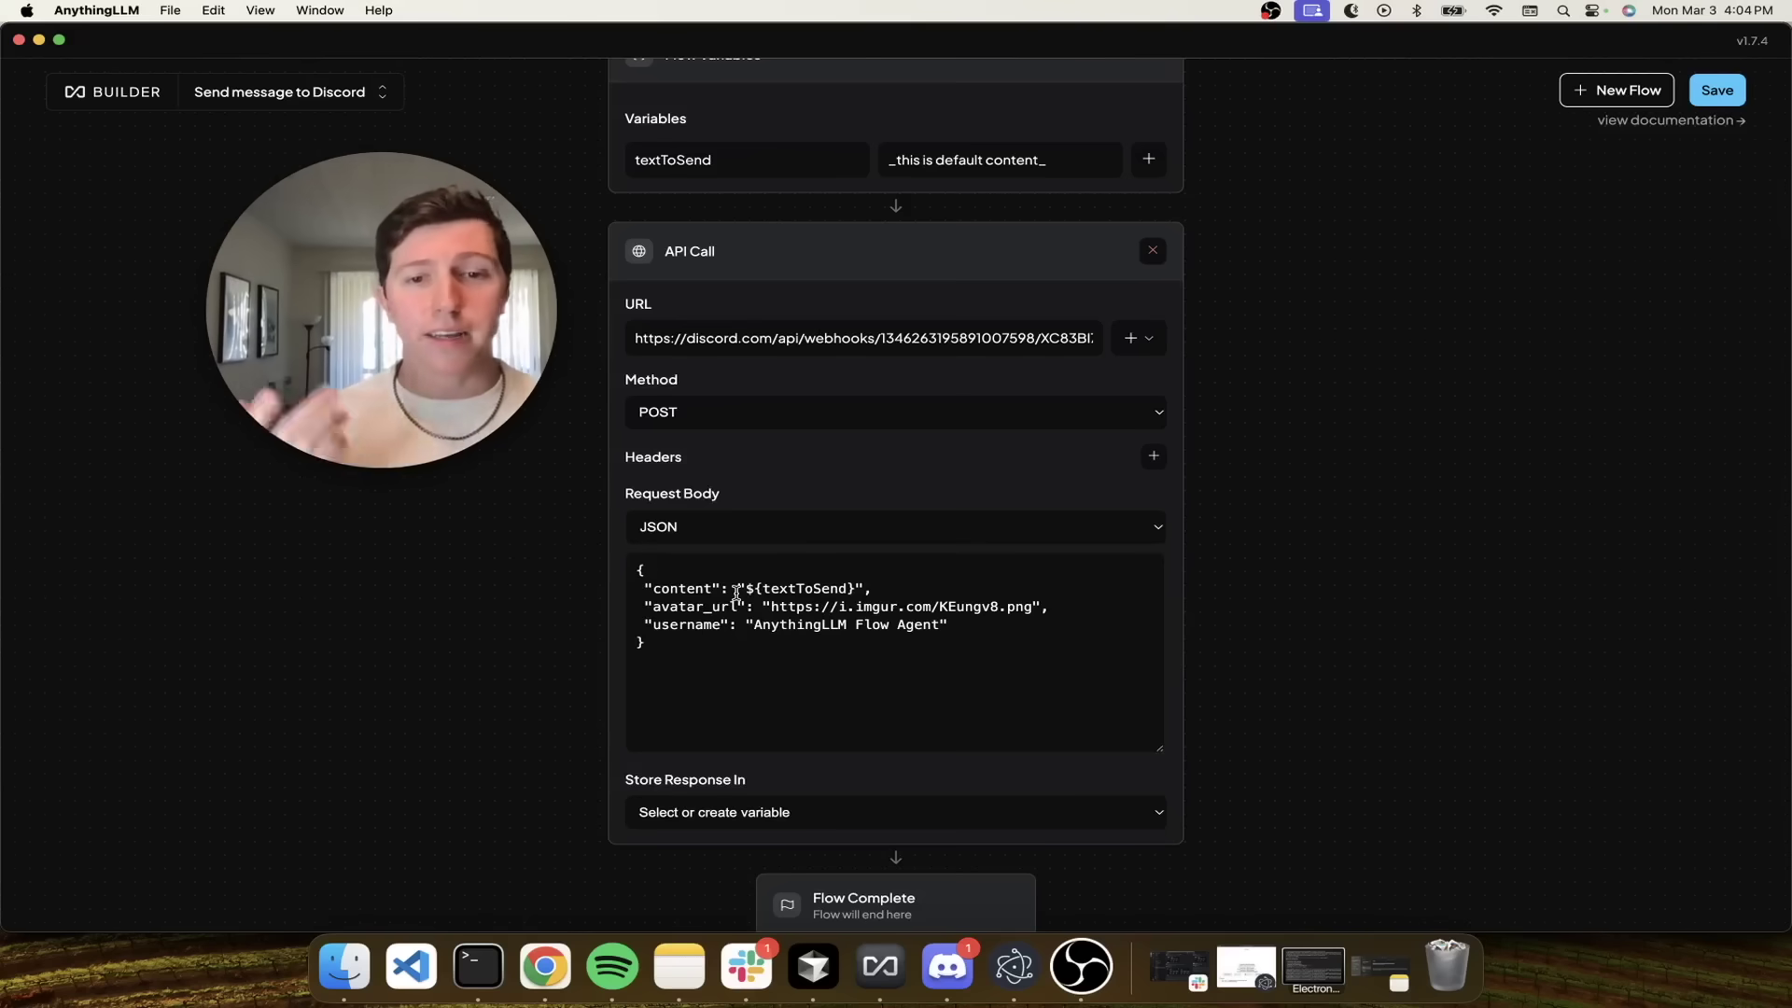
- Save the Send message to Discord flow and return to the agent skills settings
click(1735, 94)
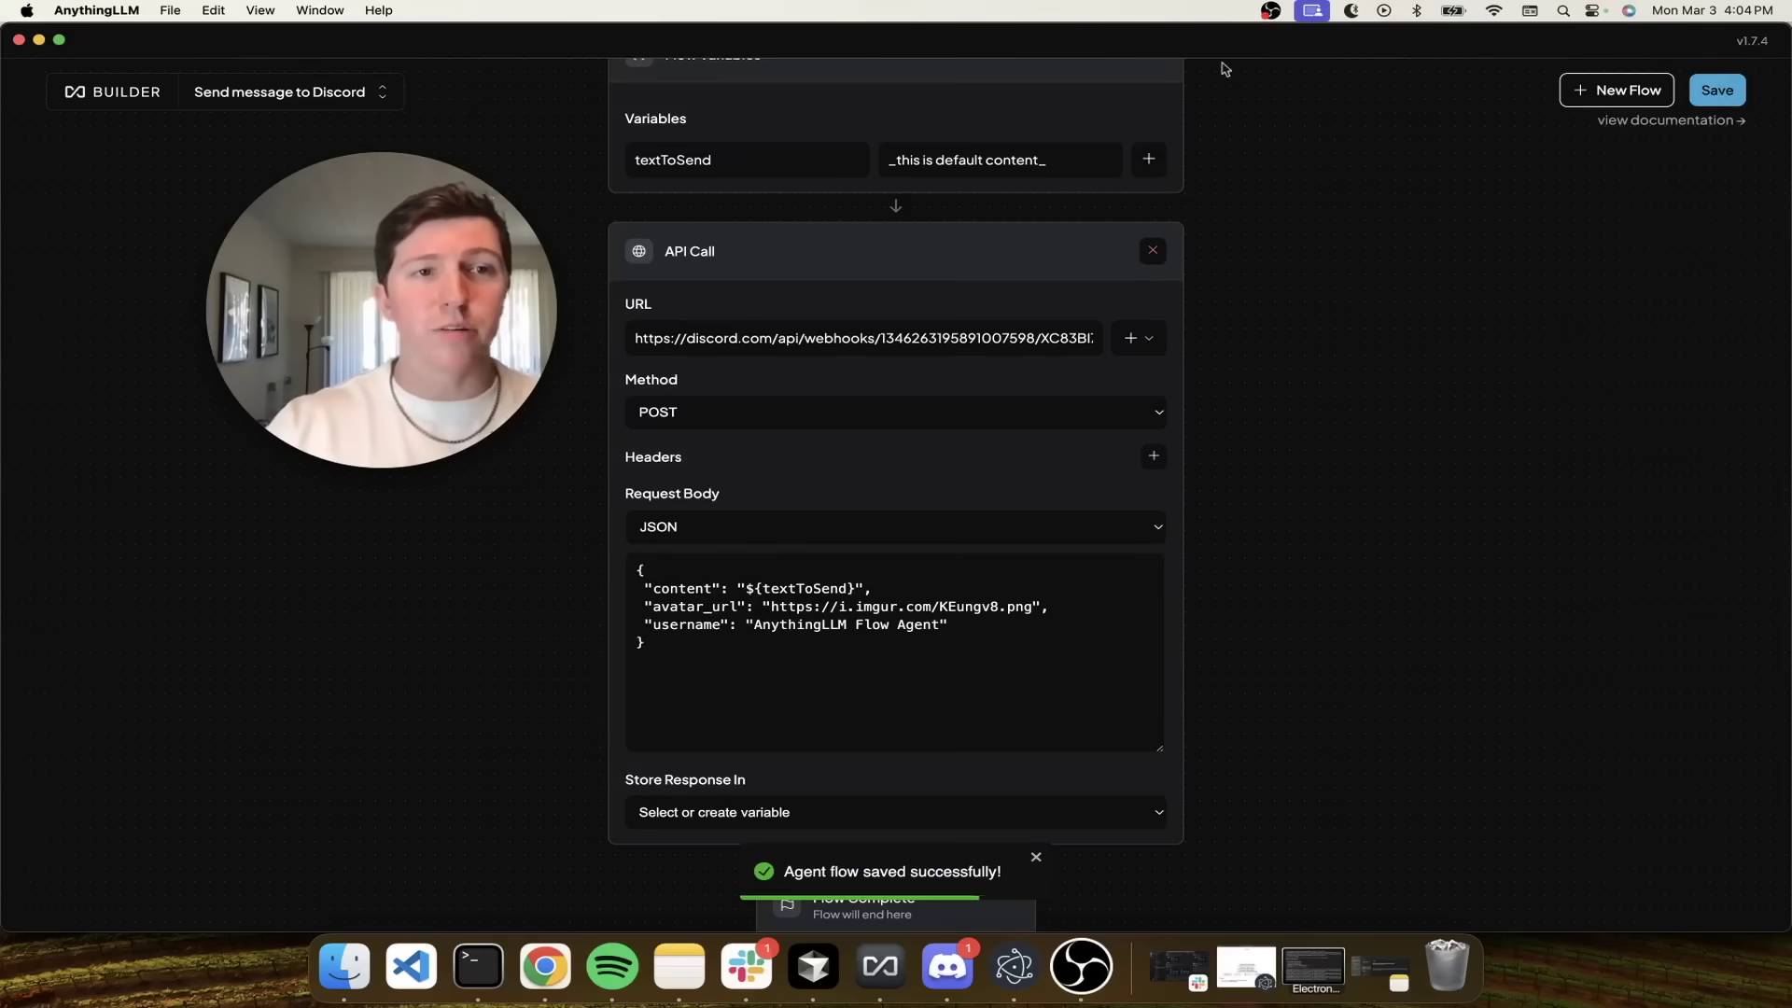
click(117, 92)
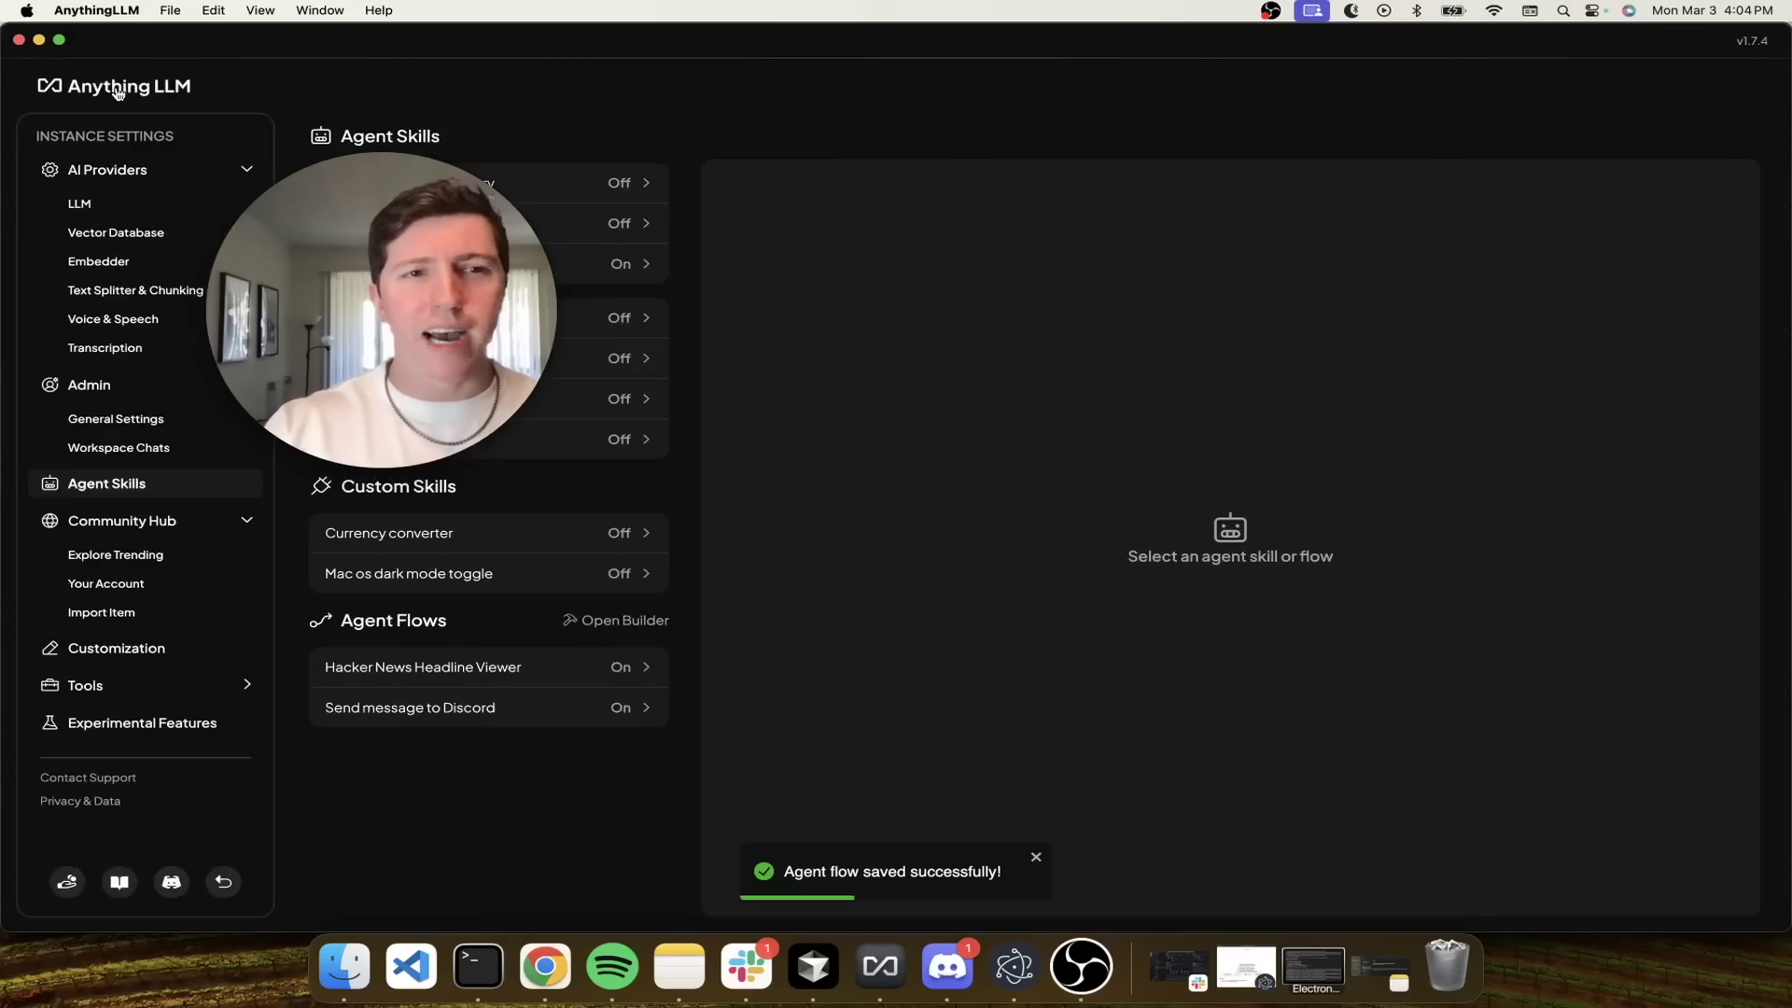
click(118, 89)
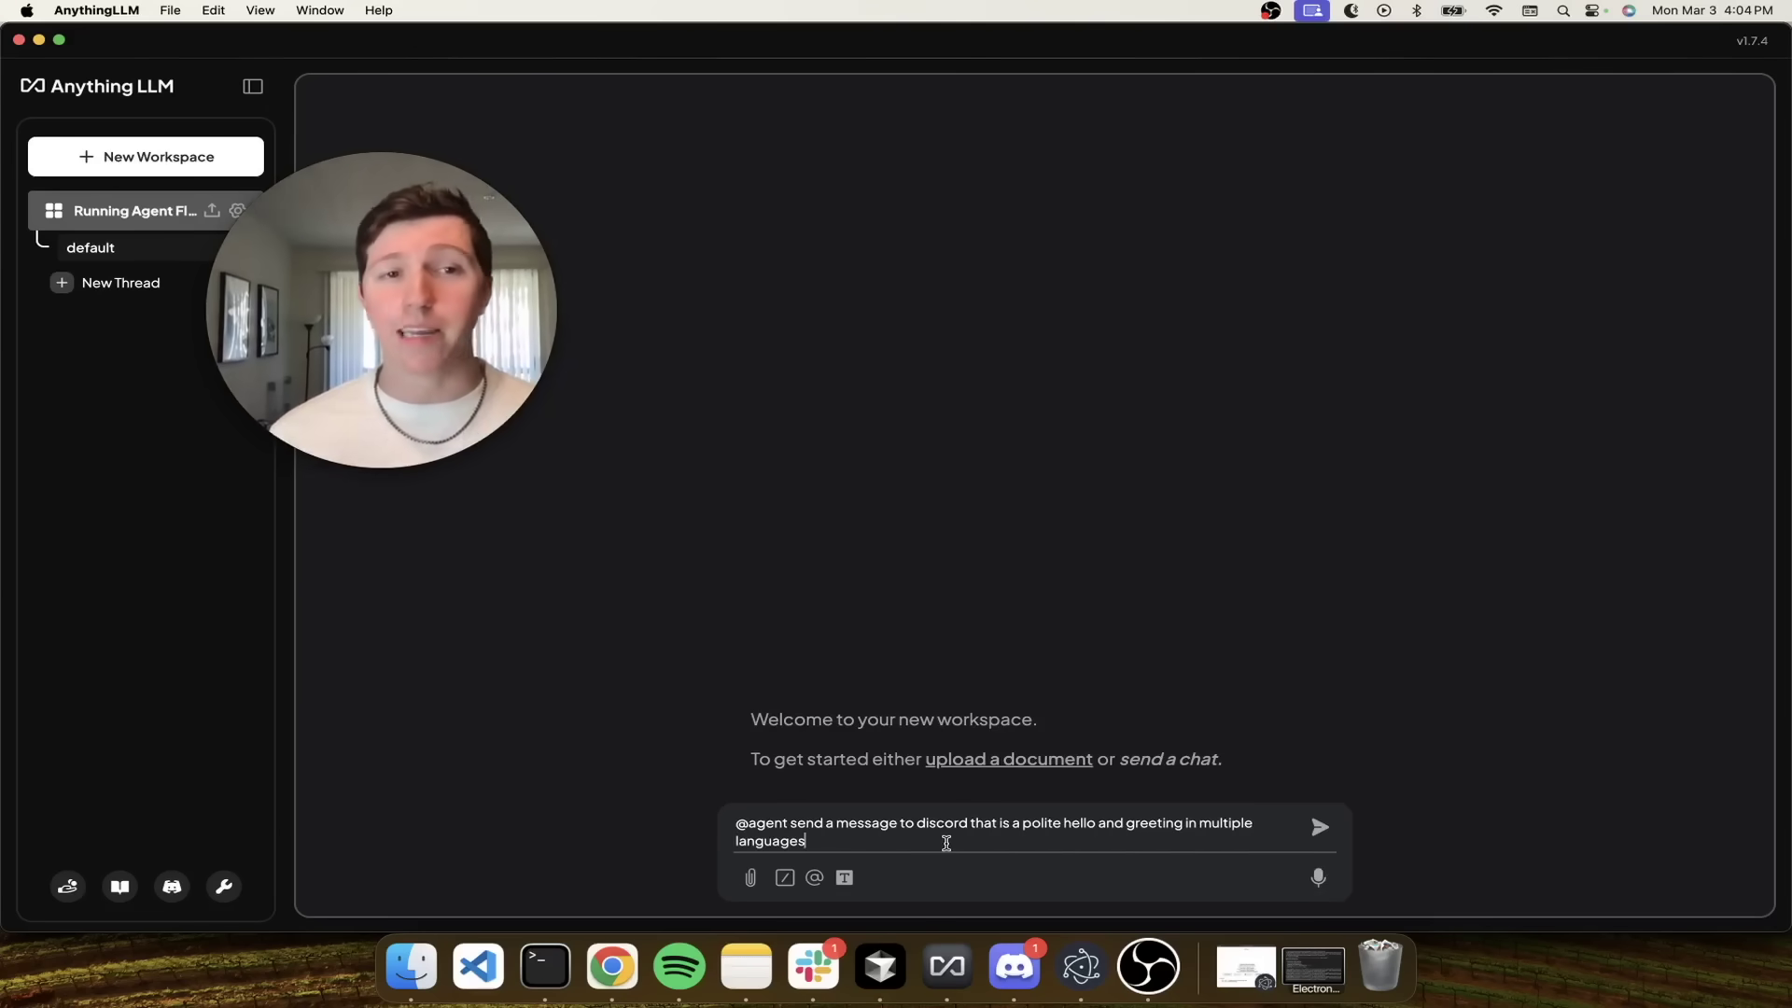
key(Return)
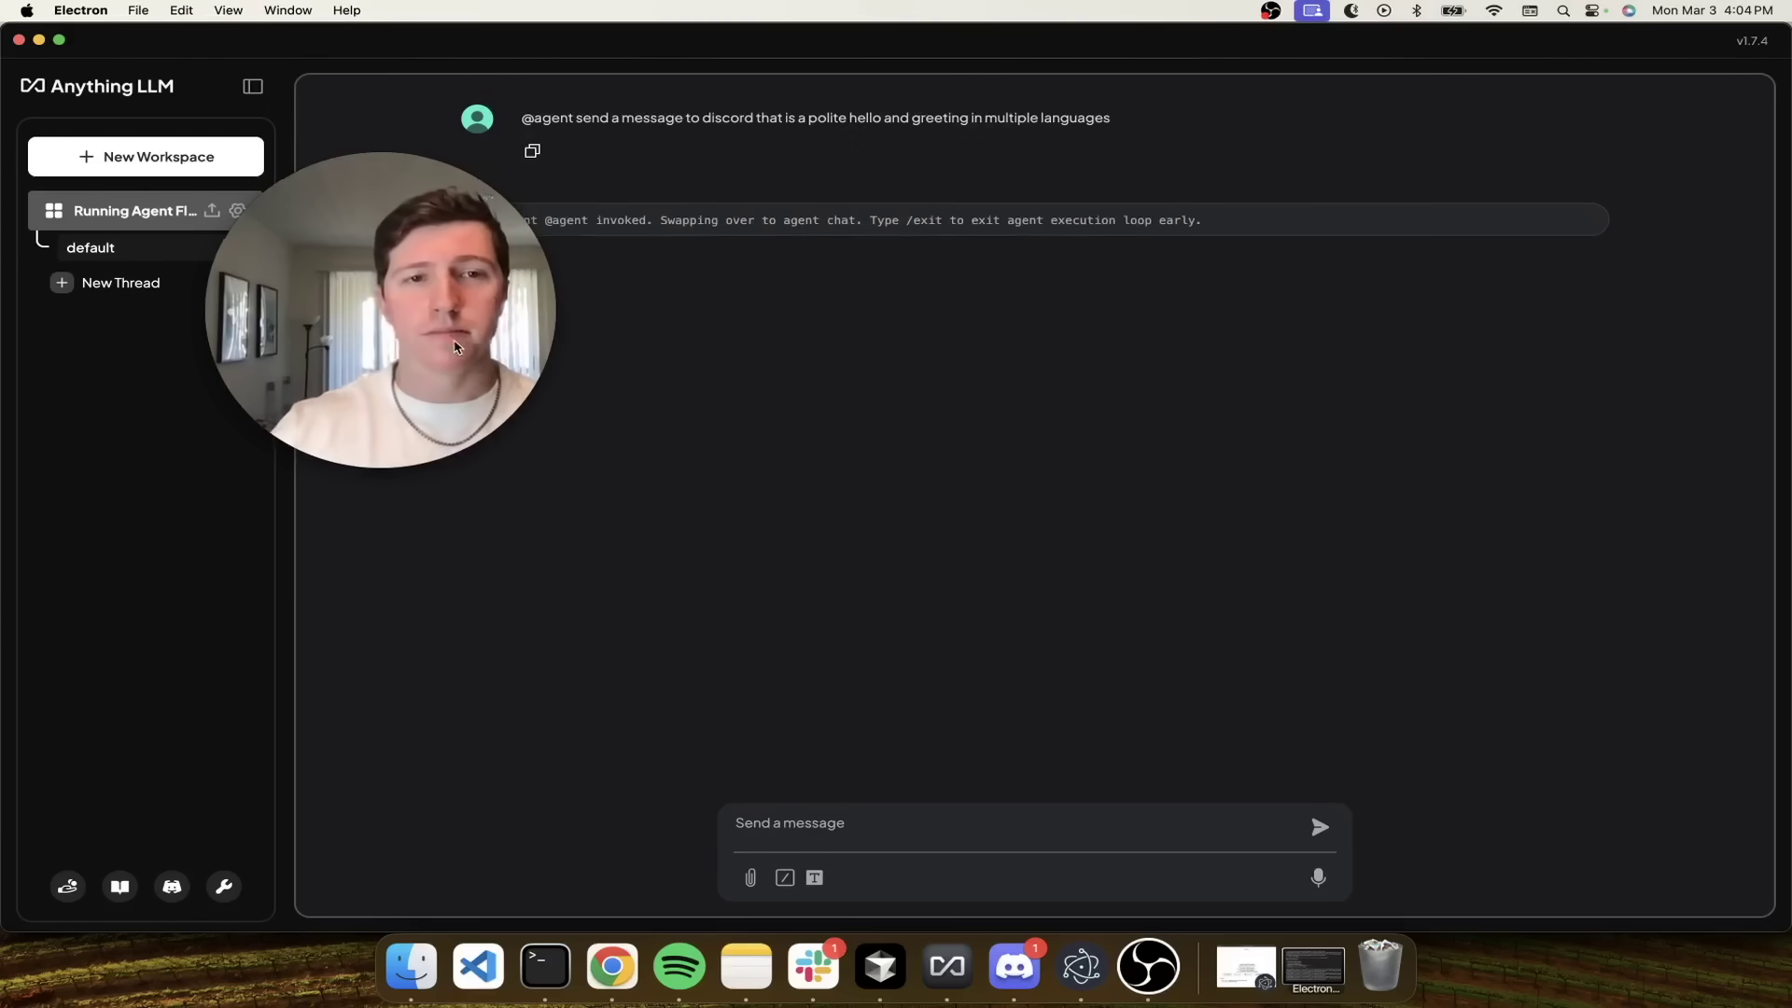
- Expand the greeting run's agent execution log to inspect the request sent to Discord, and collapse it
click(1405, 228)
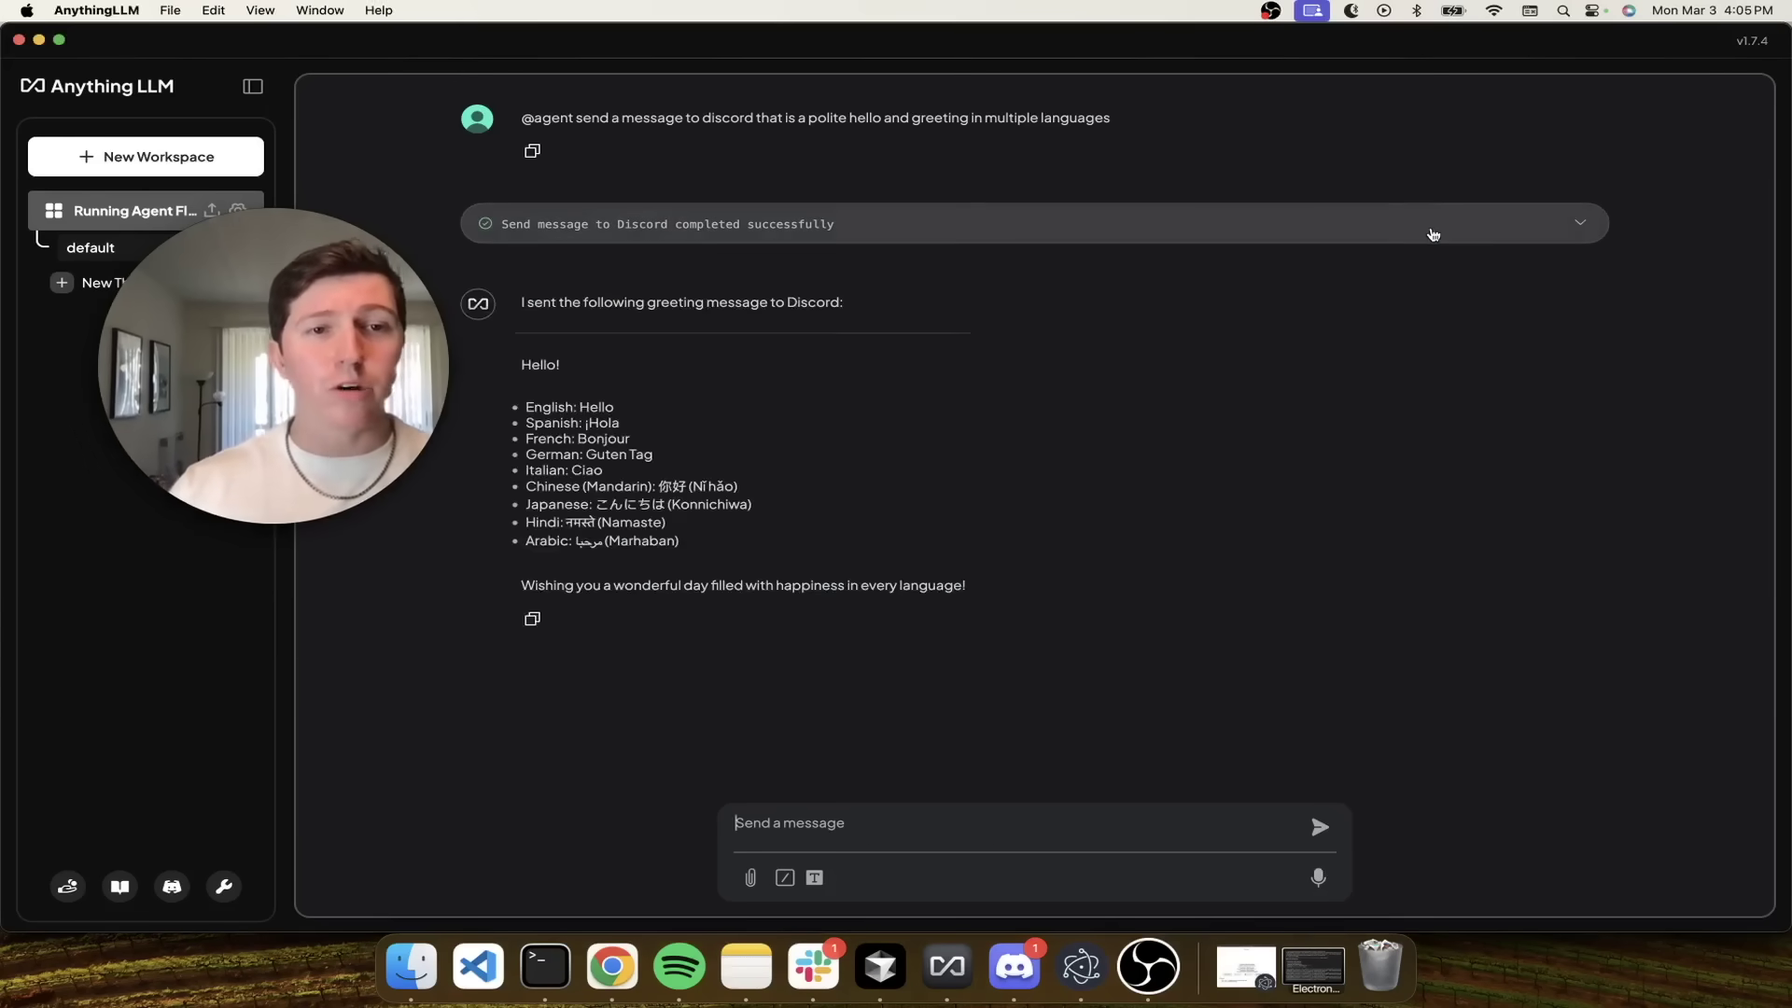
click(1433, 234)
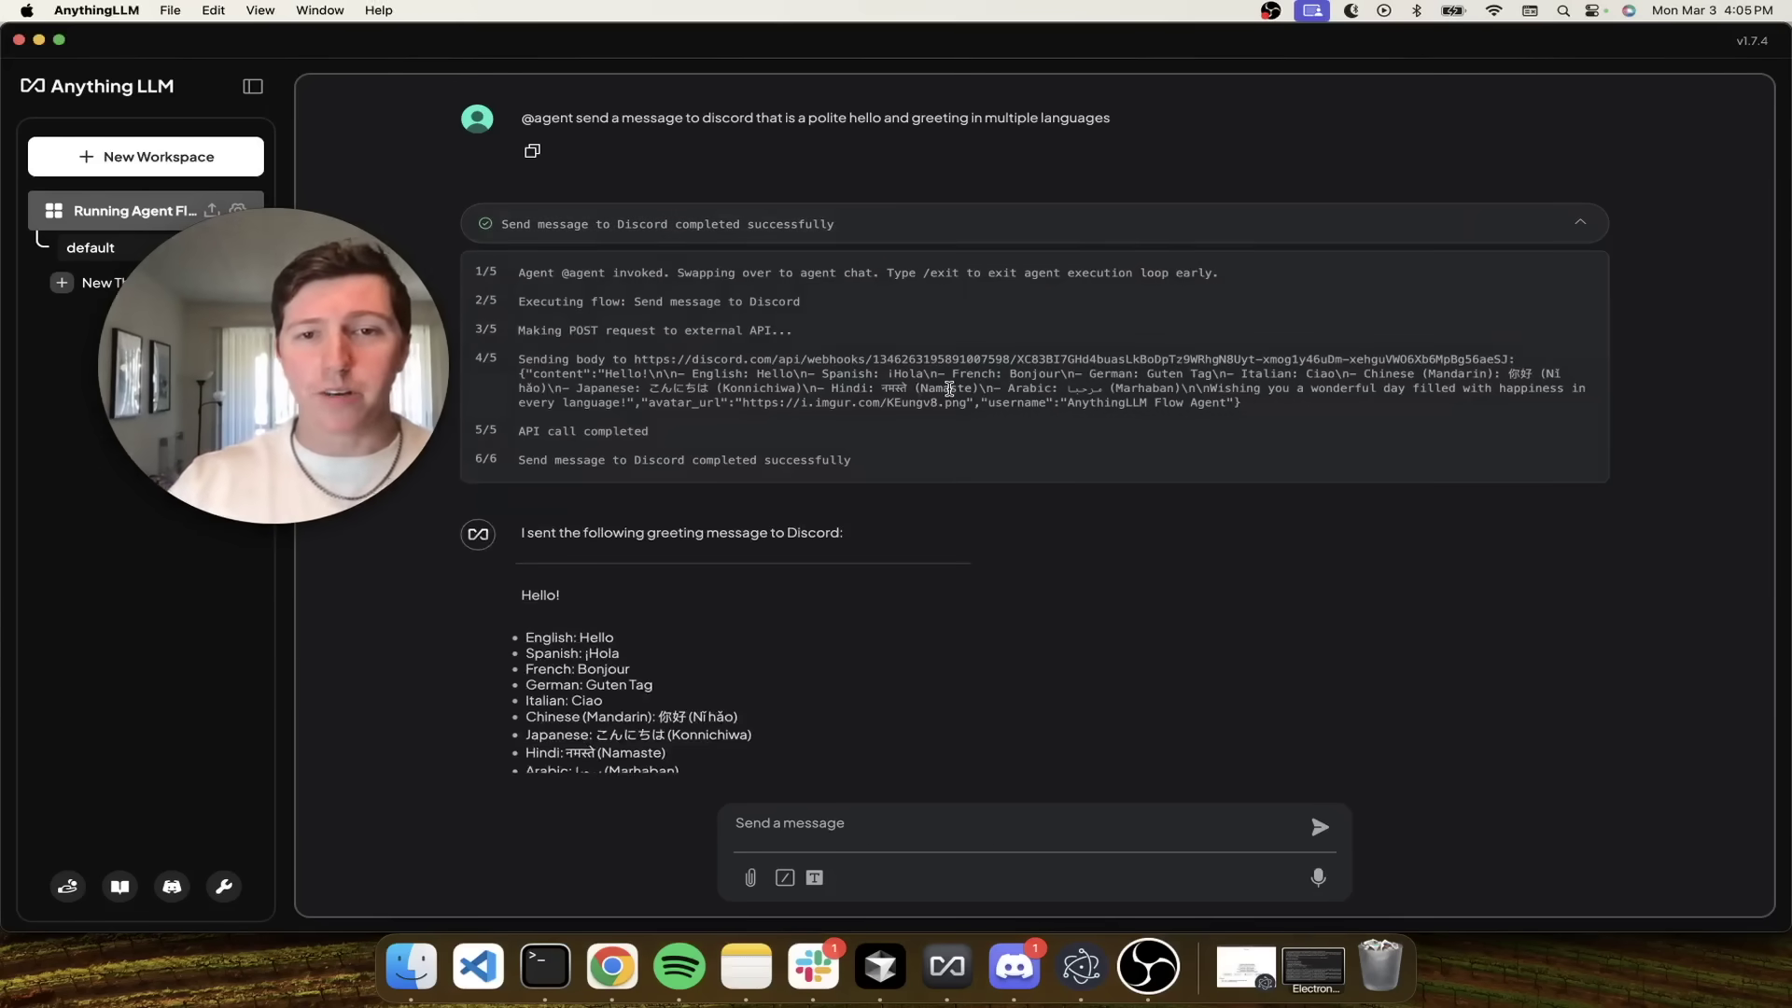
click(1262, 228)
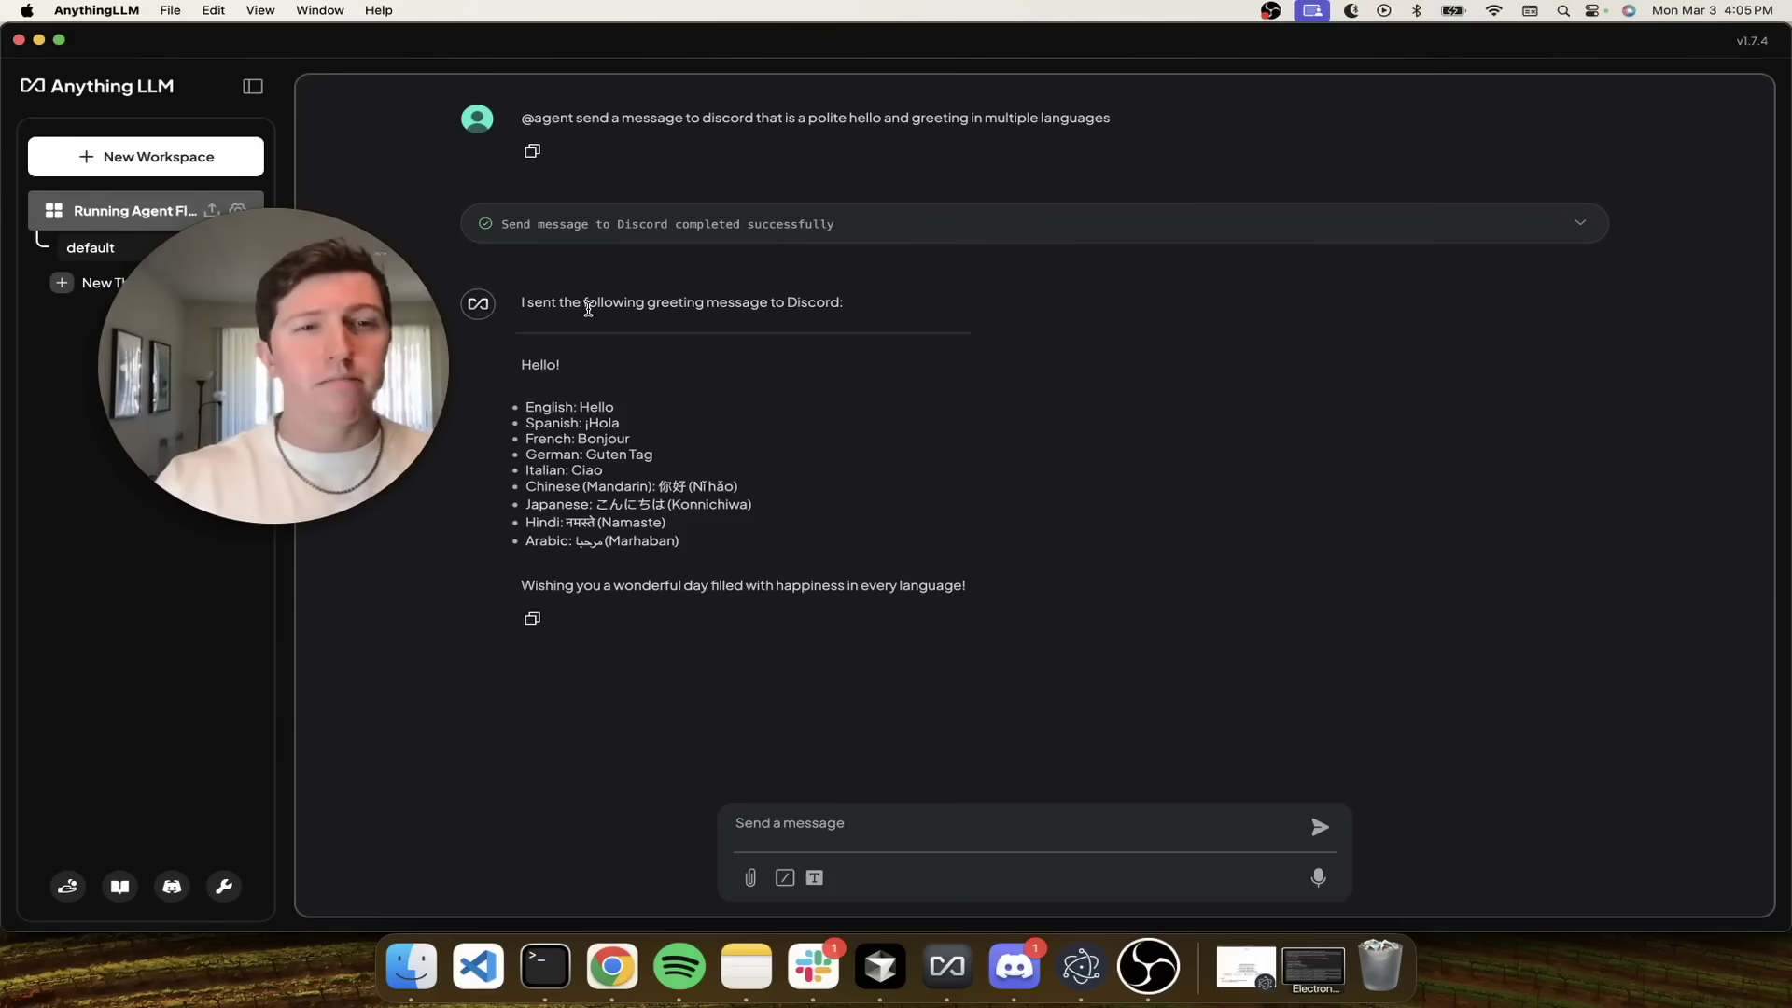
- Switch to Discord, view the v1.7.4 announcement in the updates channel, and read the v1.7.4 changelog page in the browser
click(1008, 969)
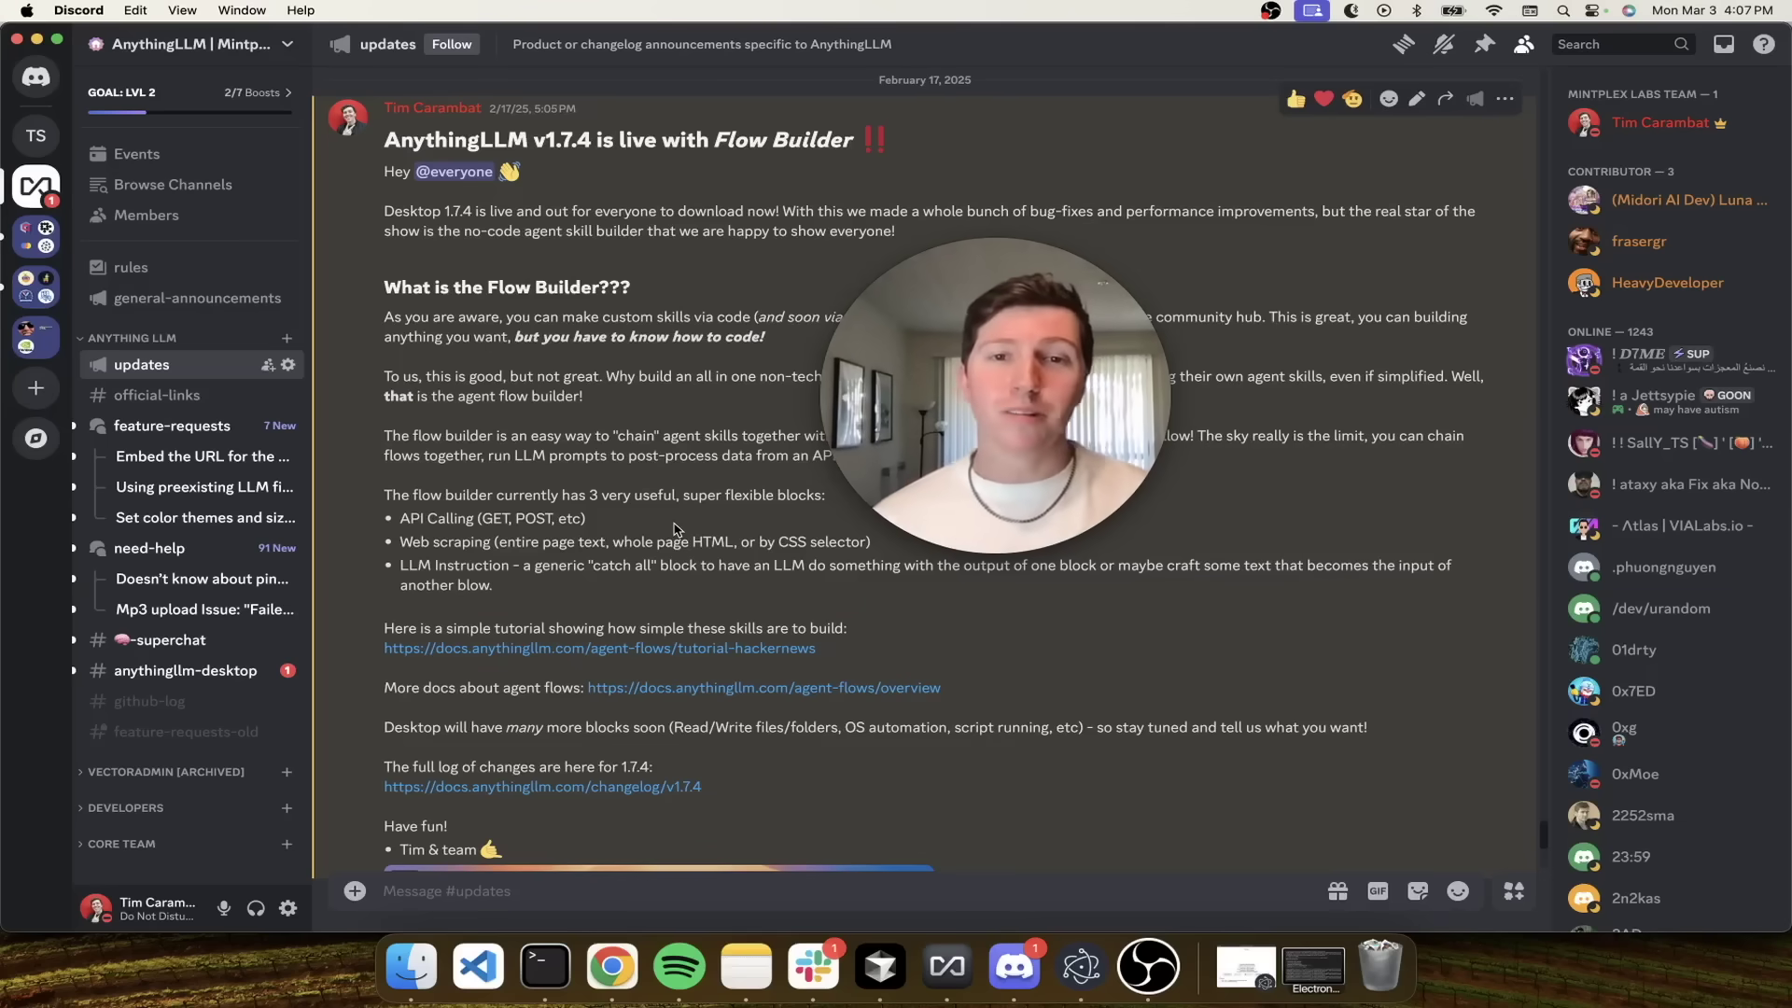
scroll(674, 529, down, 15)
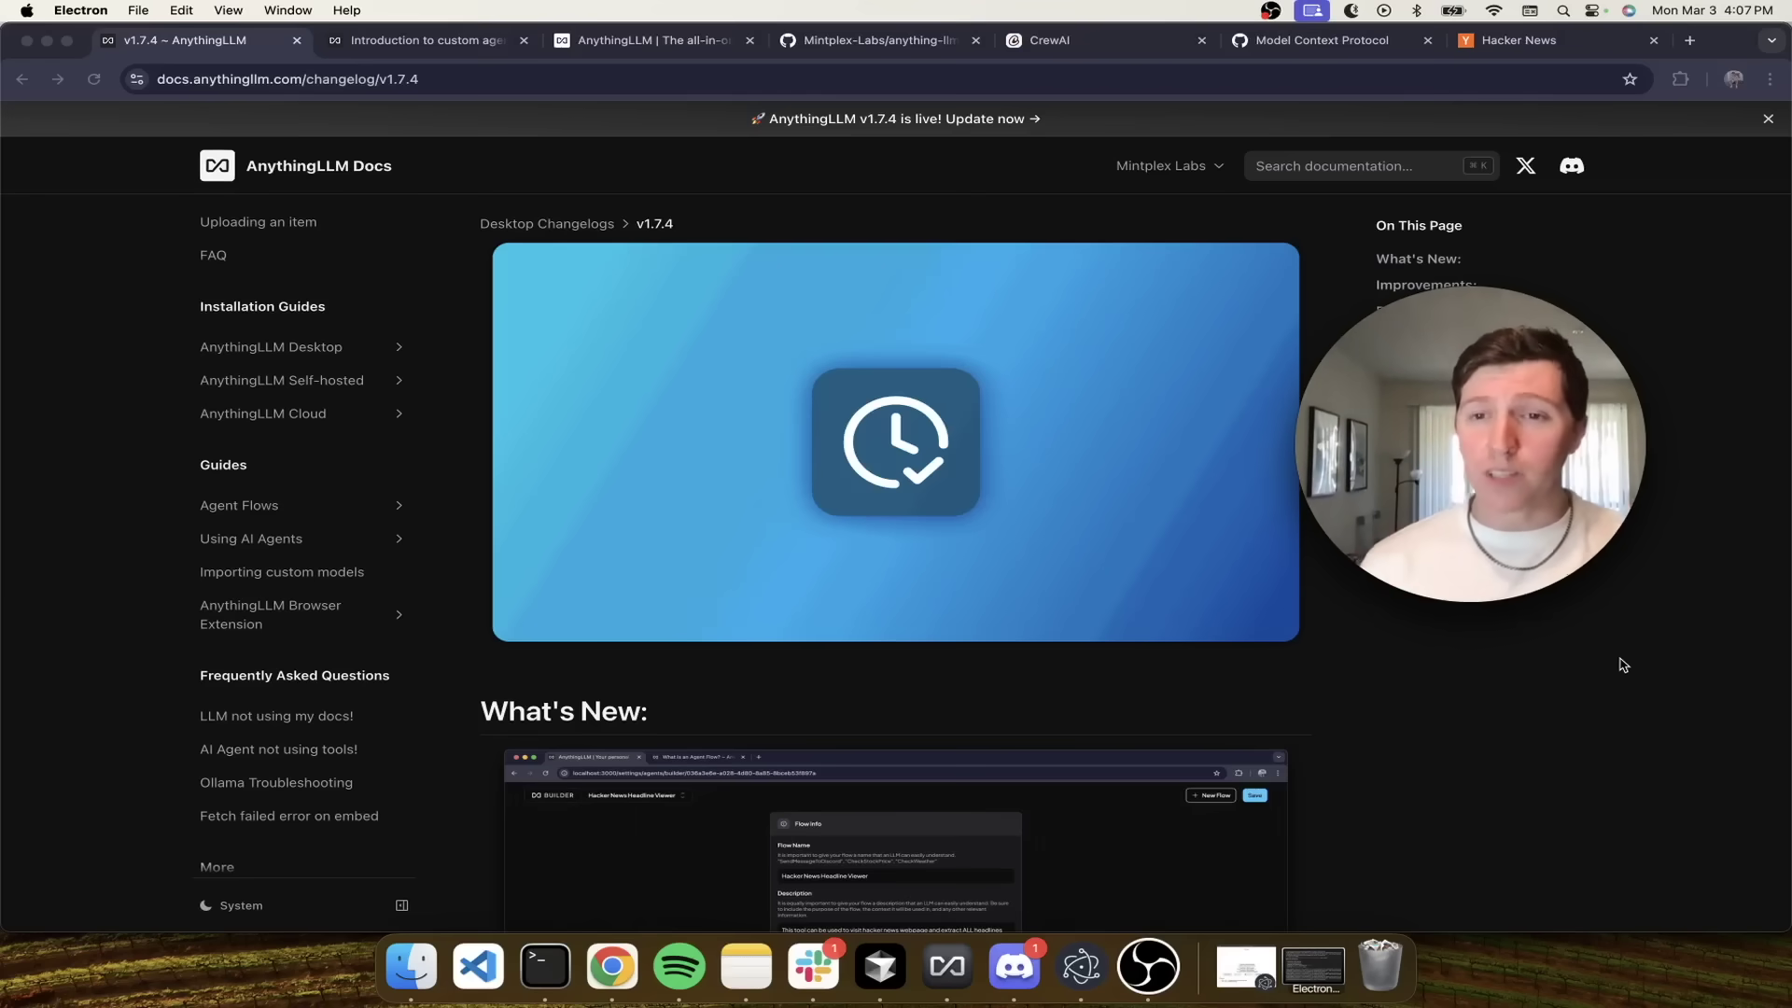
scroll(892, 784, down, 15)
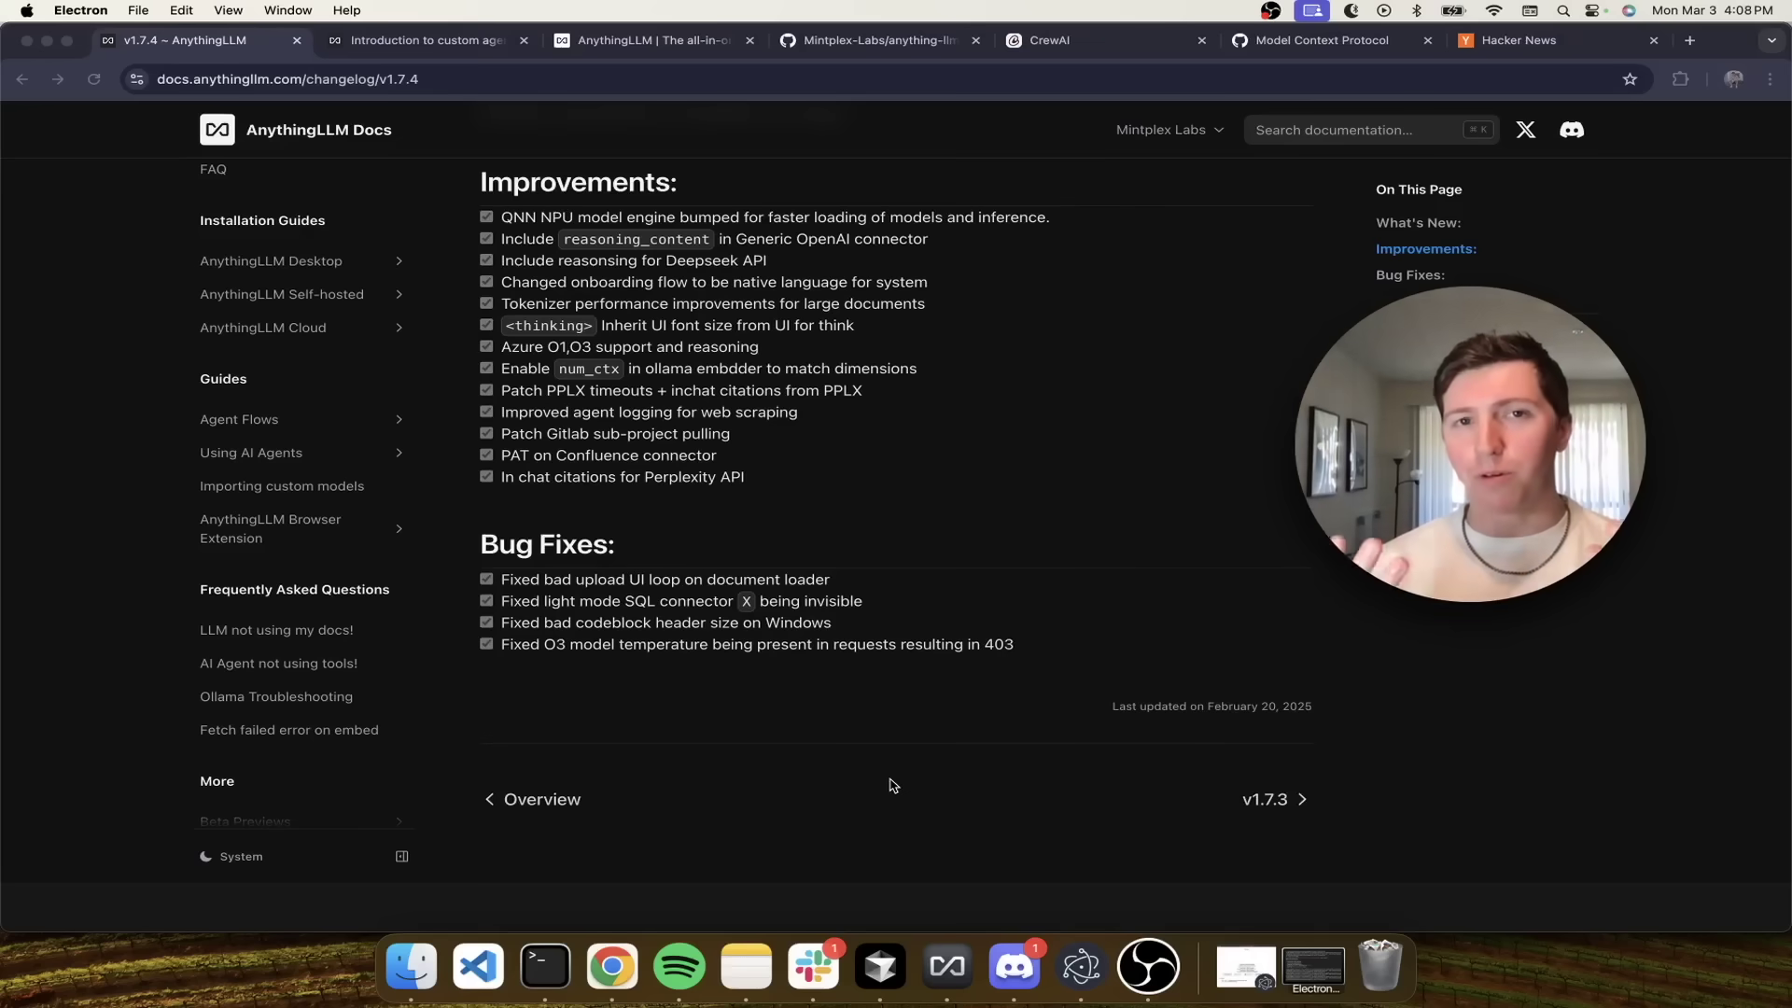
- Switch to AnythingLLM, finish the v1.7.4 changelog announcement prompt with "Make it sound super exciting to everyone!" and send it to the agent
key(super+Tab)
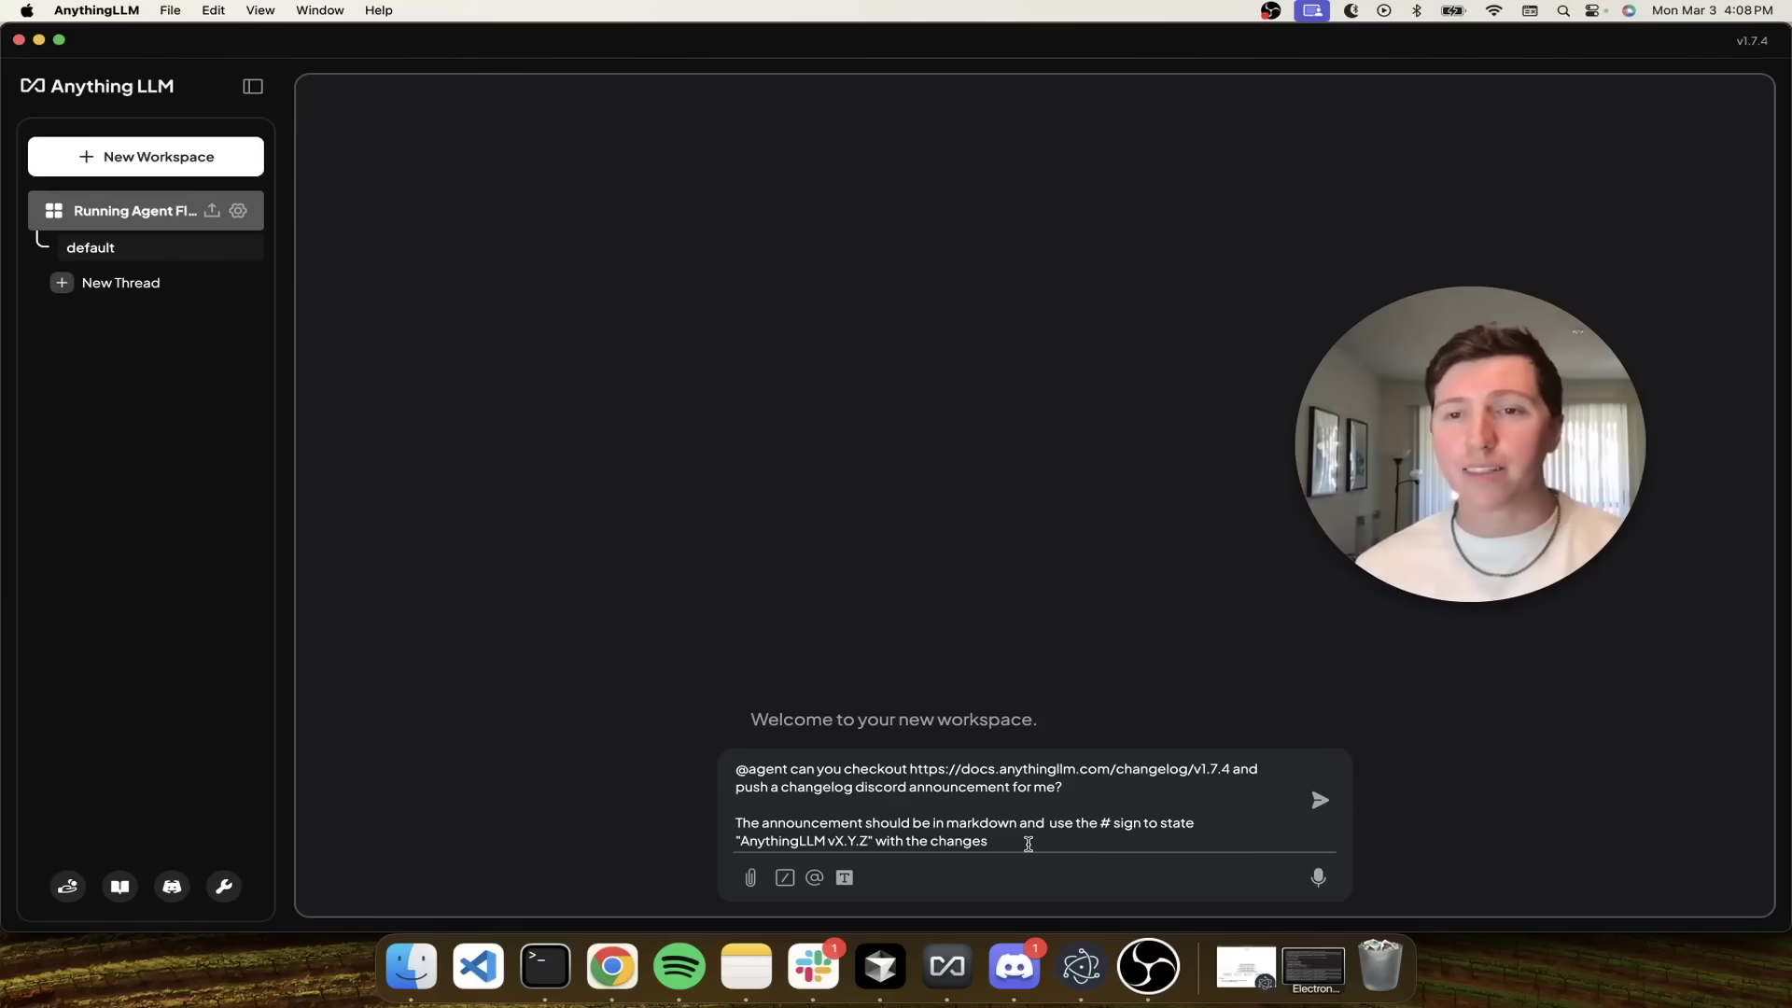
text(. )
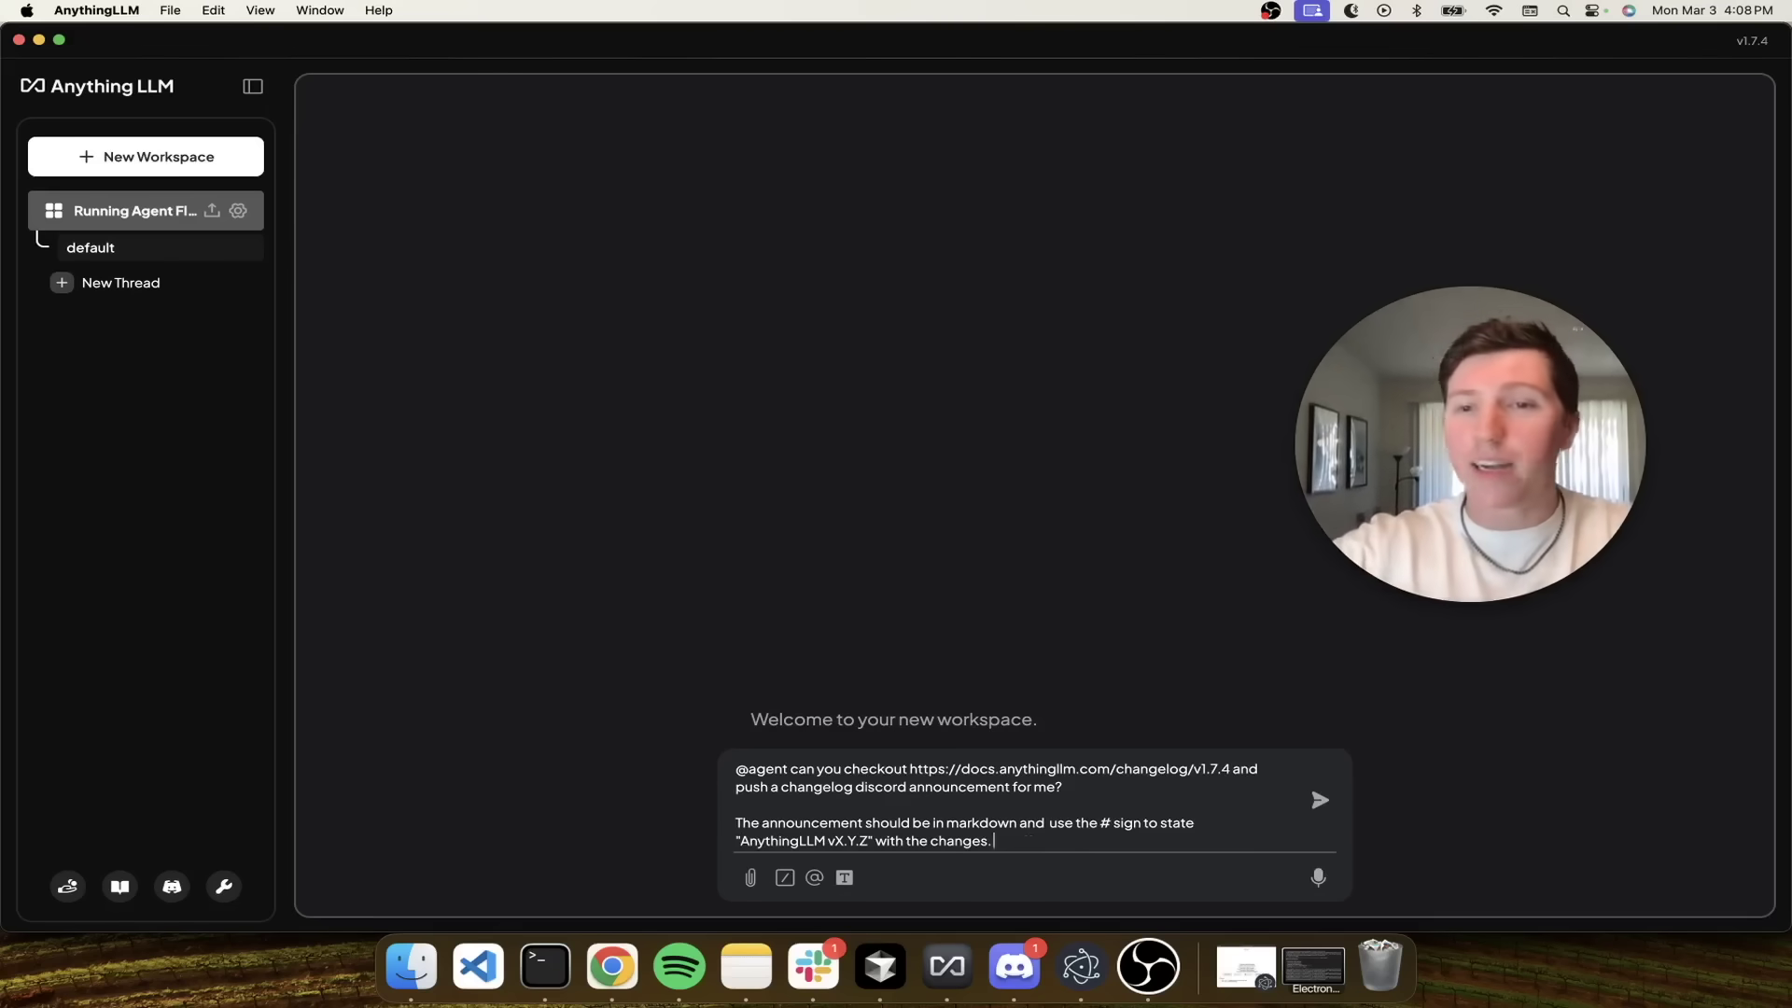
text(Make it sound super exiciting to everyone!)
click(1140, 841)
key(BackSpace)
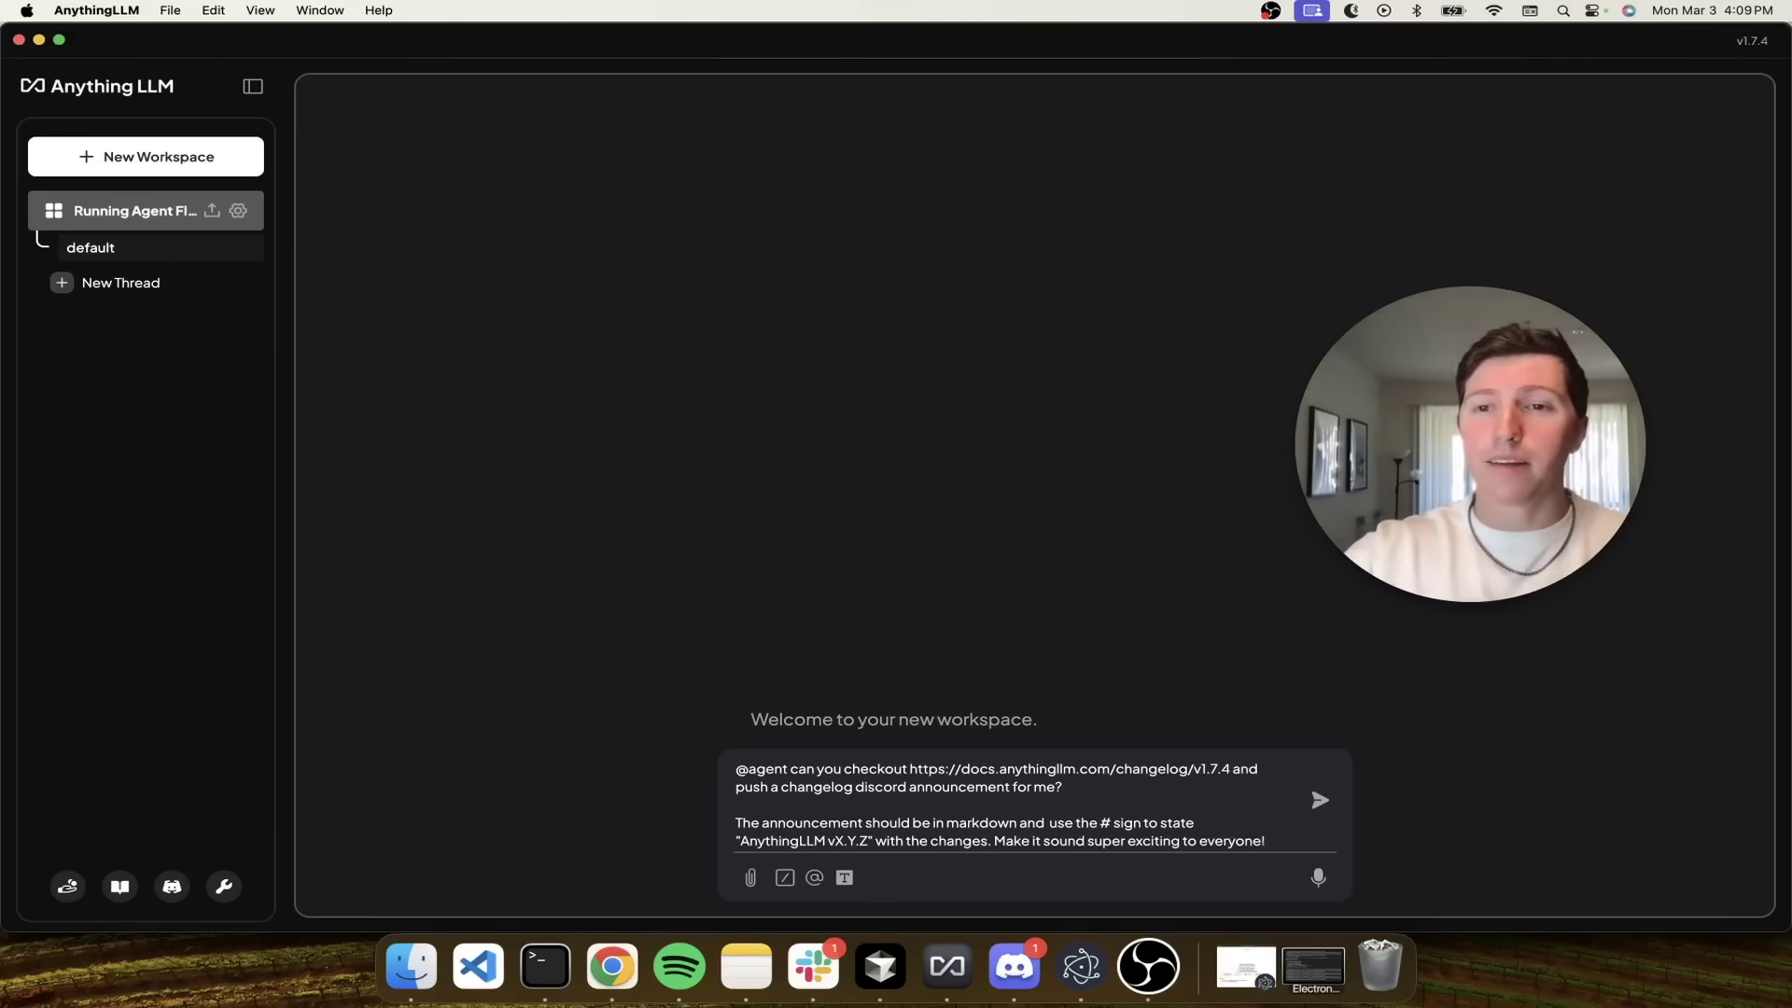
key(Return)
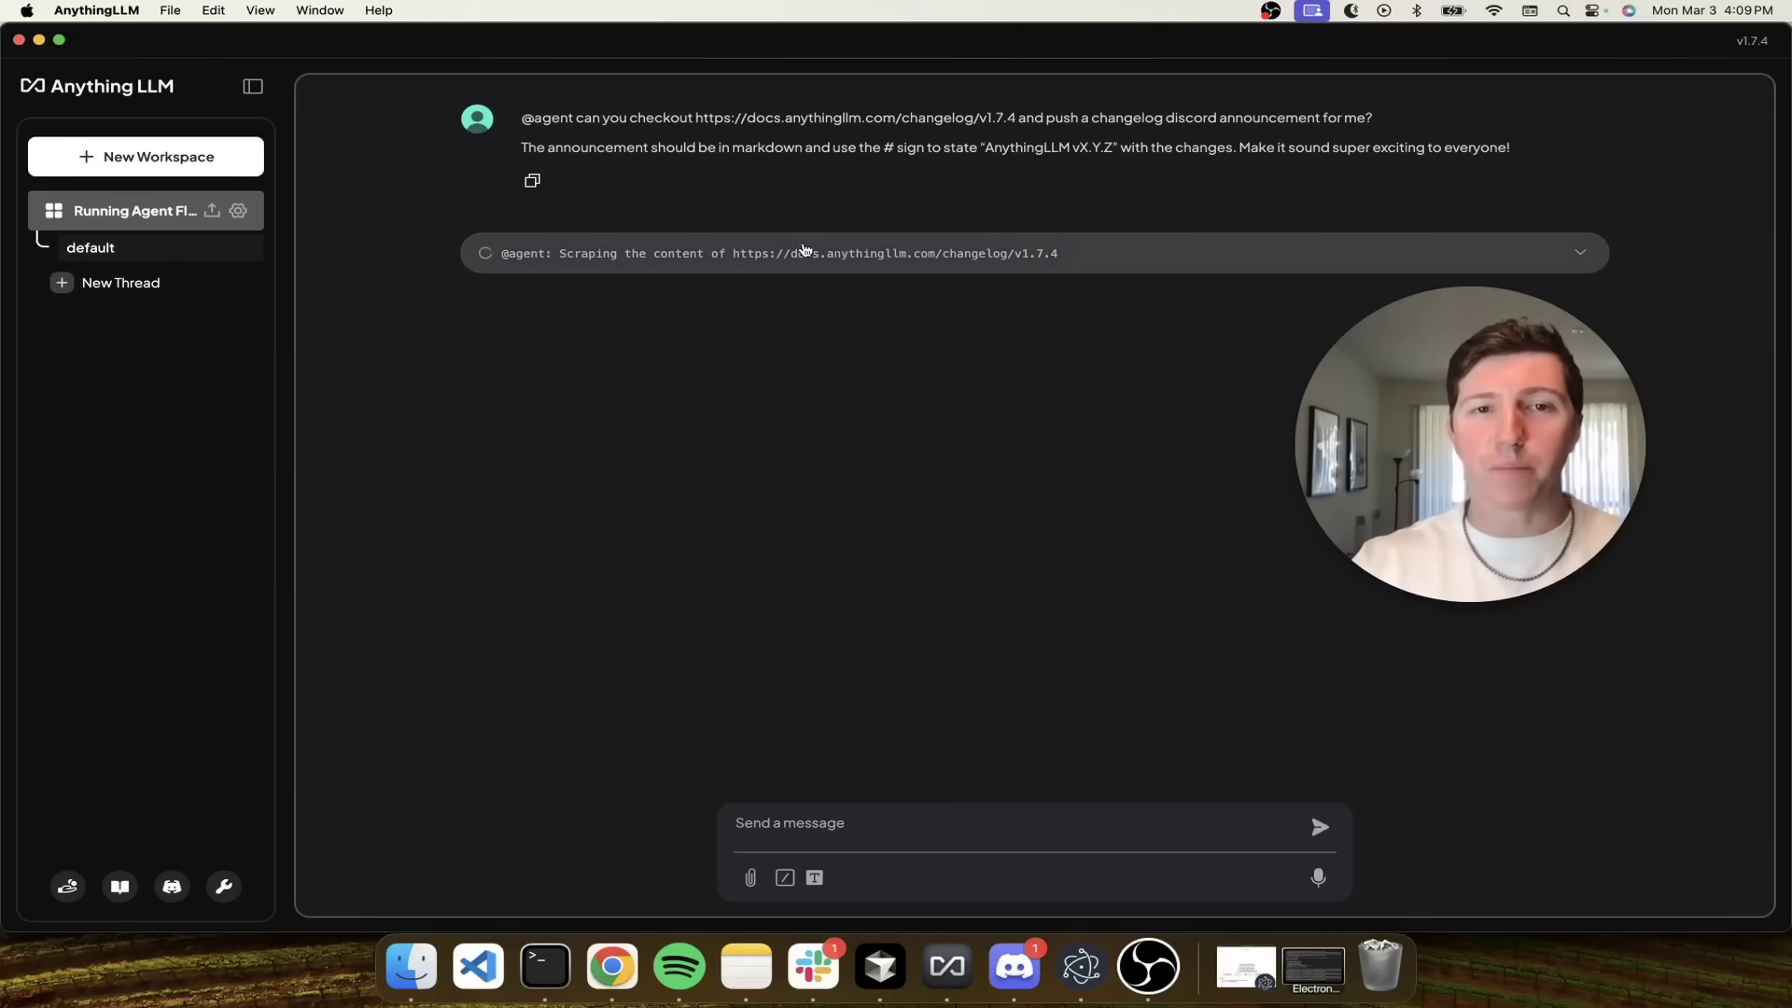
- Expand the changelog run's execution log, read through the scraping and Discord request entries, and collapse it
click(1189, 256)
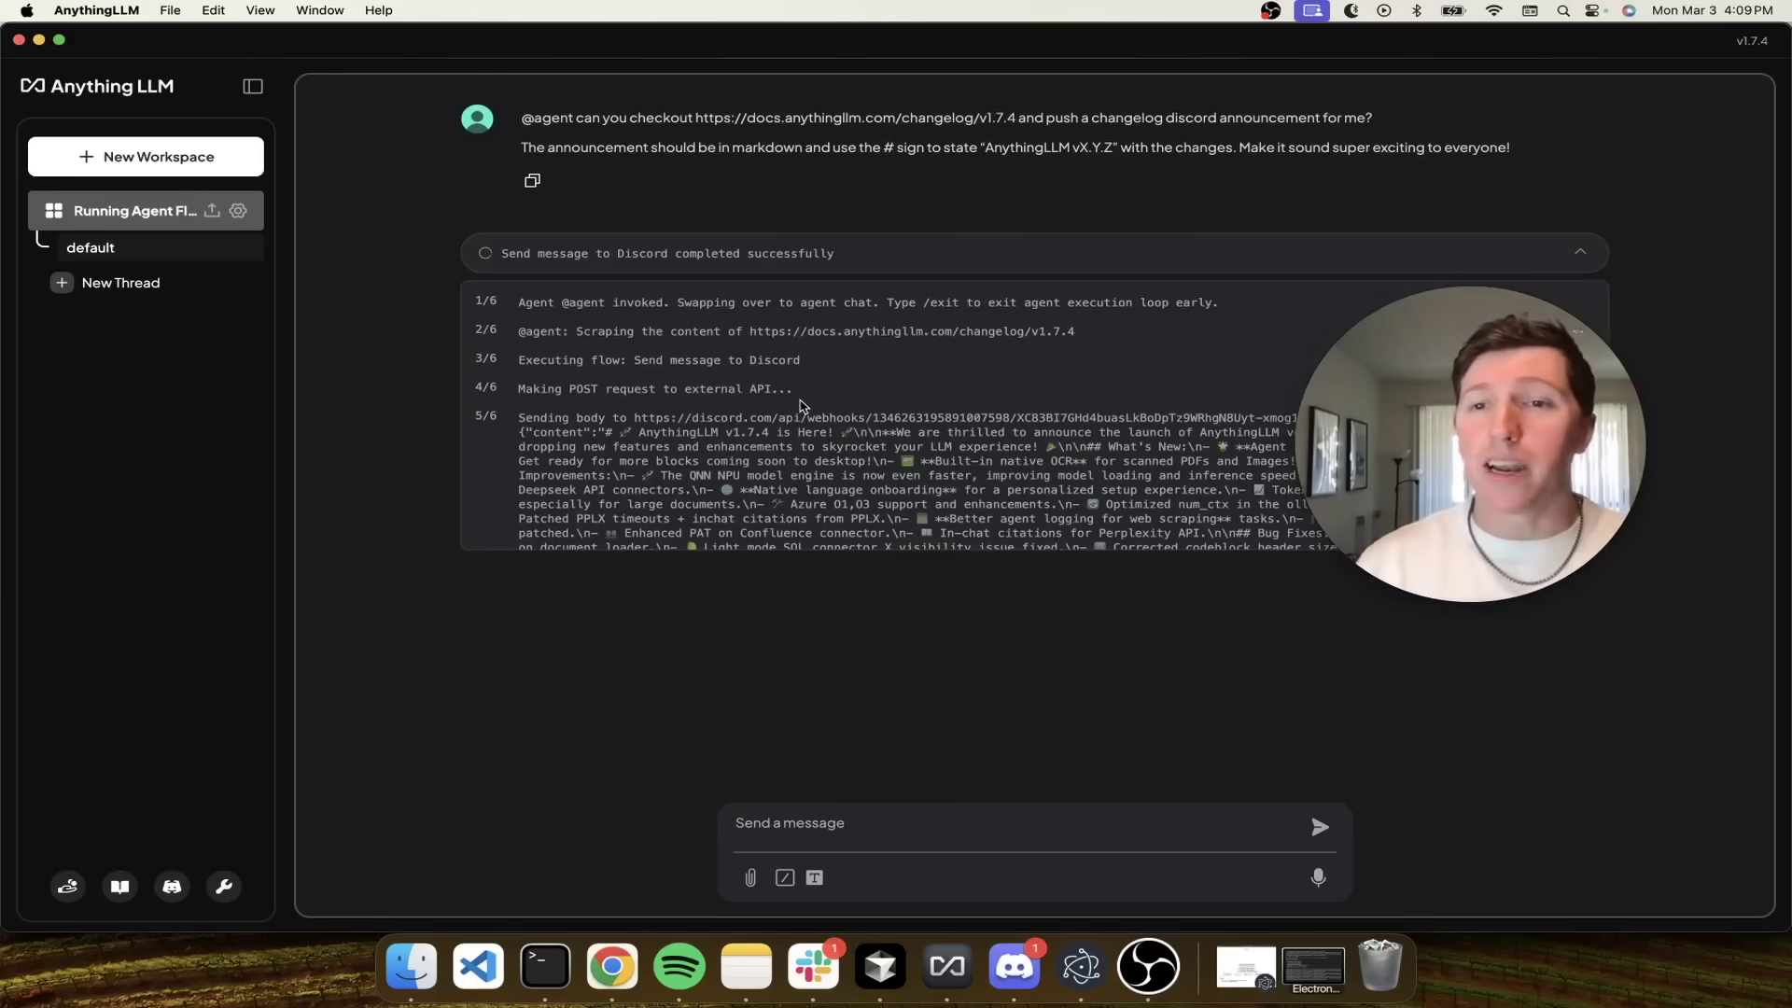
scroll(800, 404, down, 2)
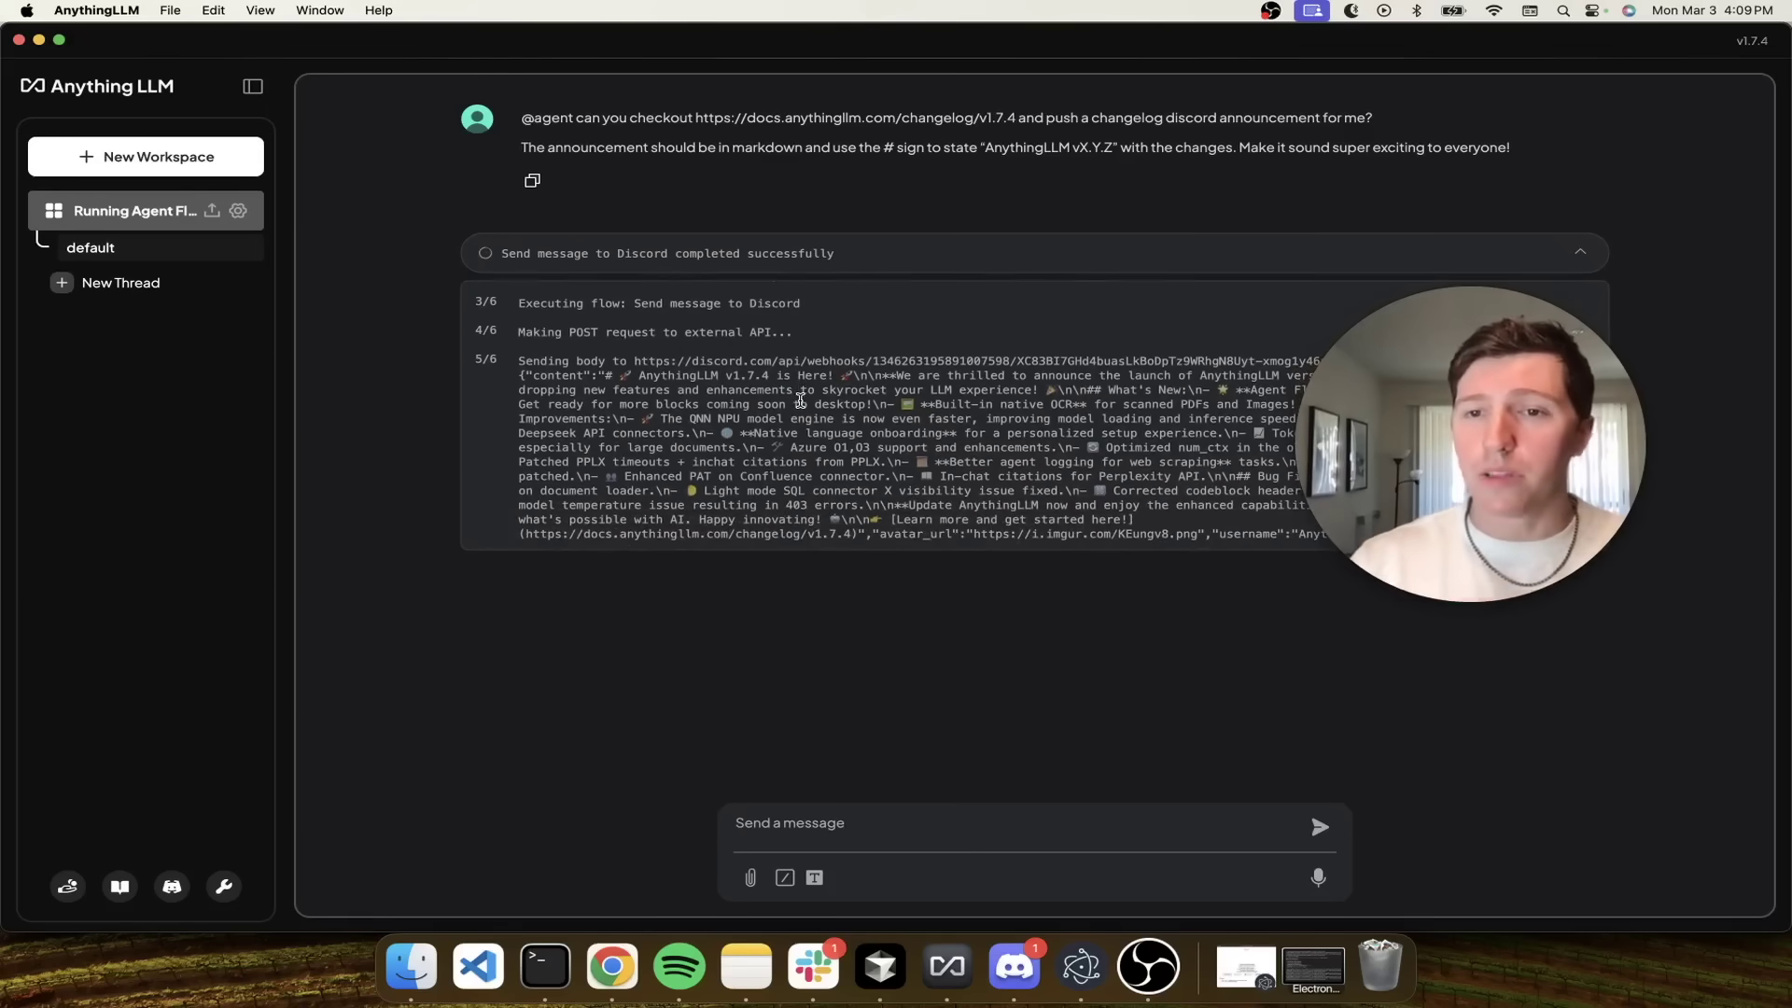
scroll(800, 401, down, 1)
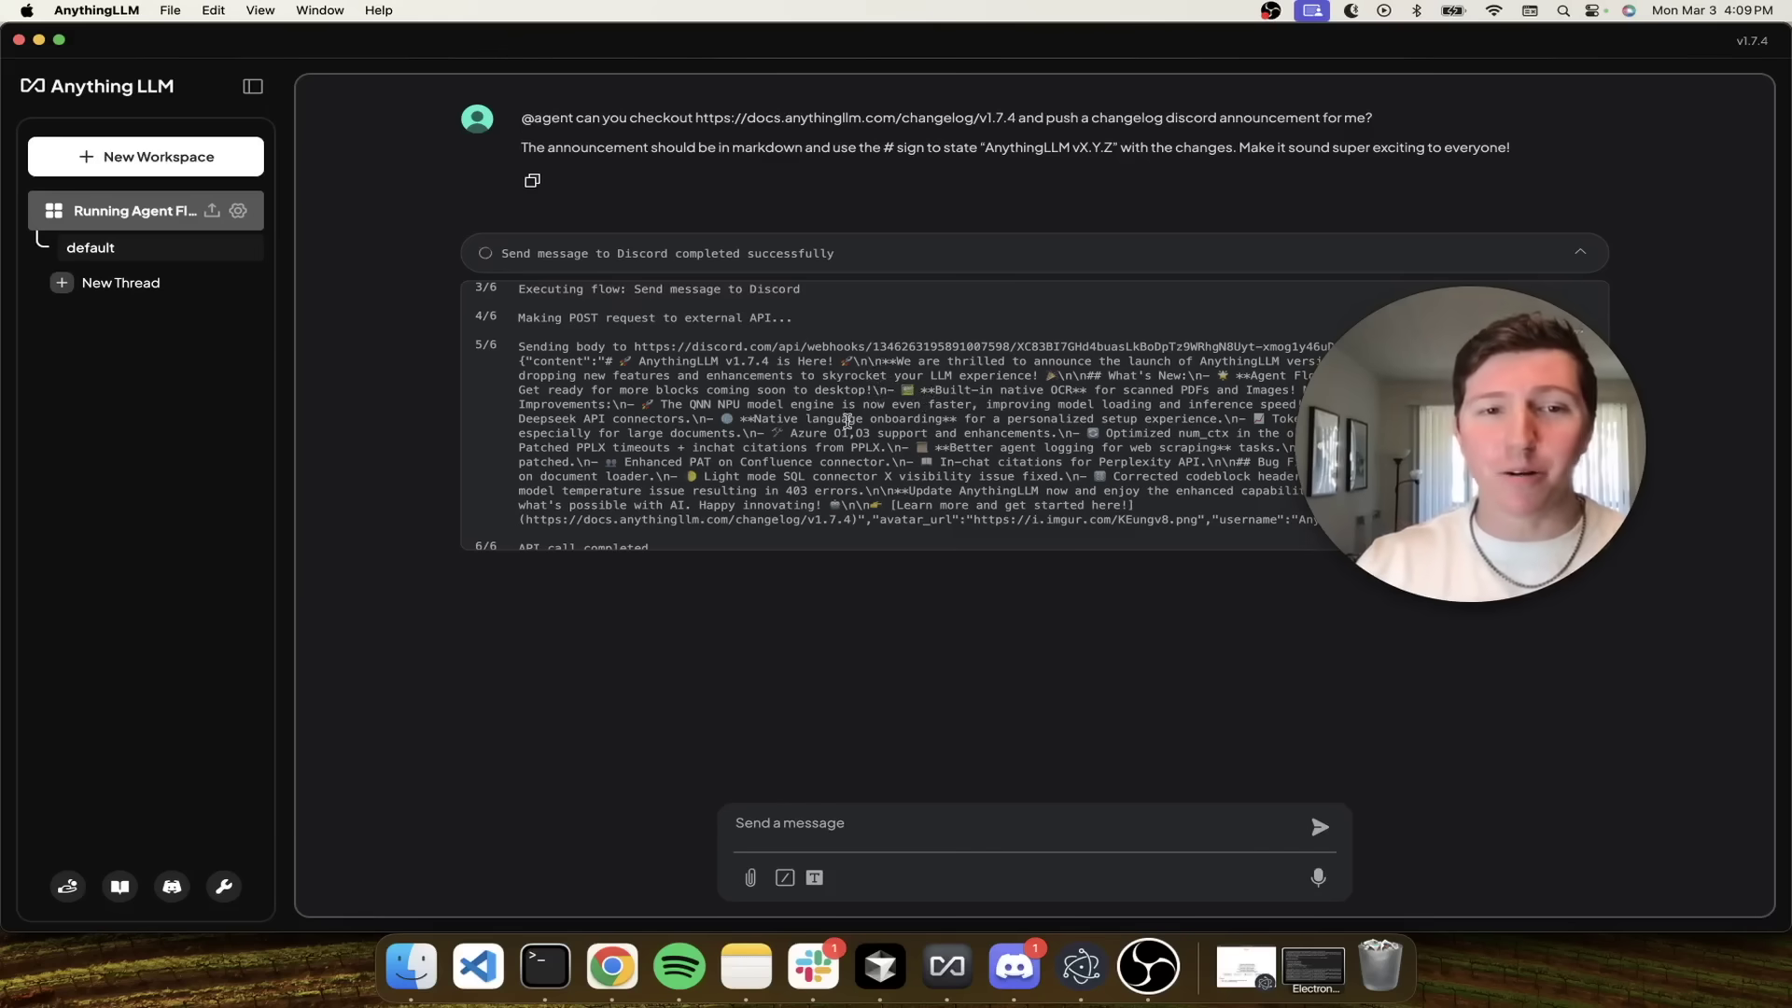
scroll(737, 488, down, 2)
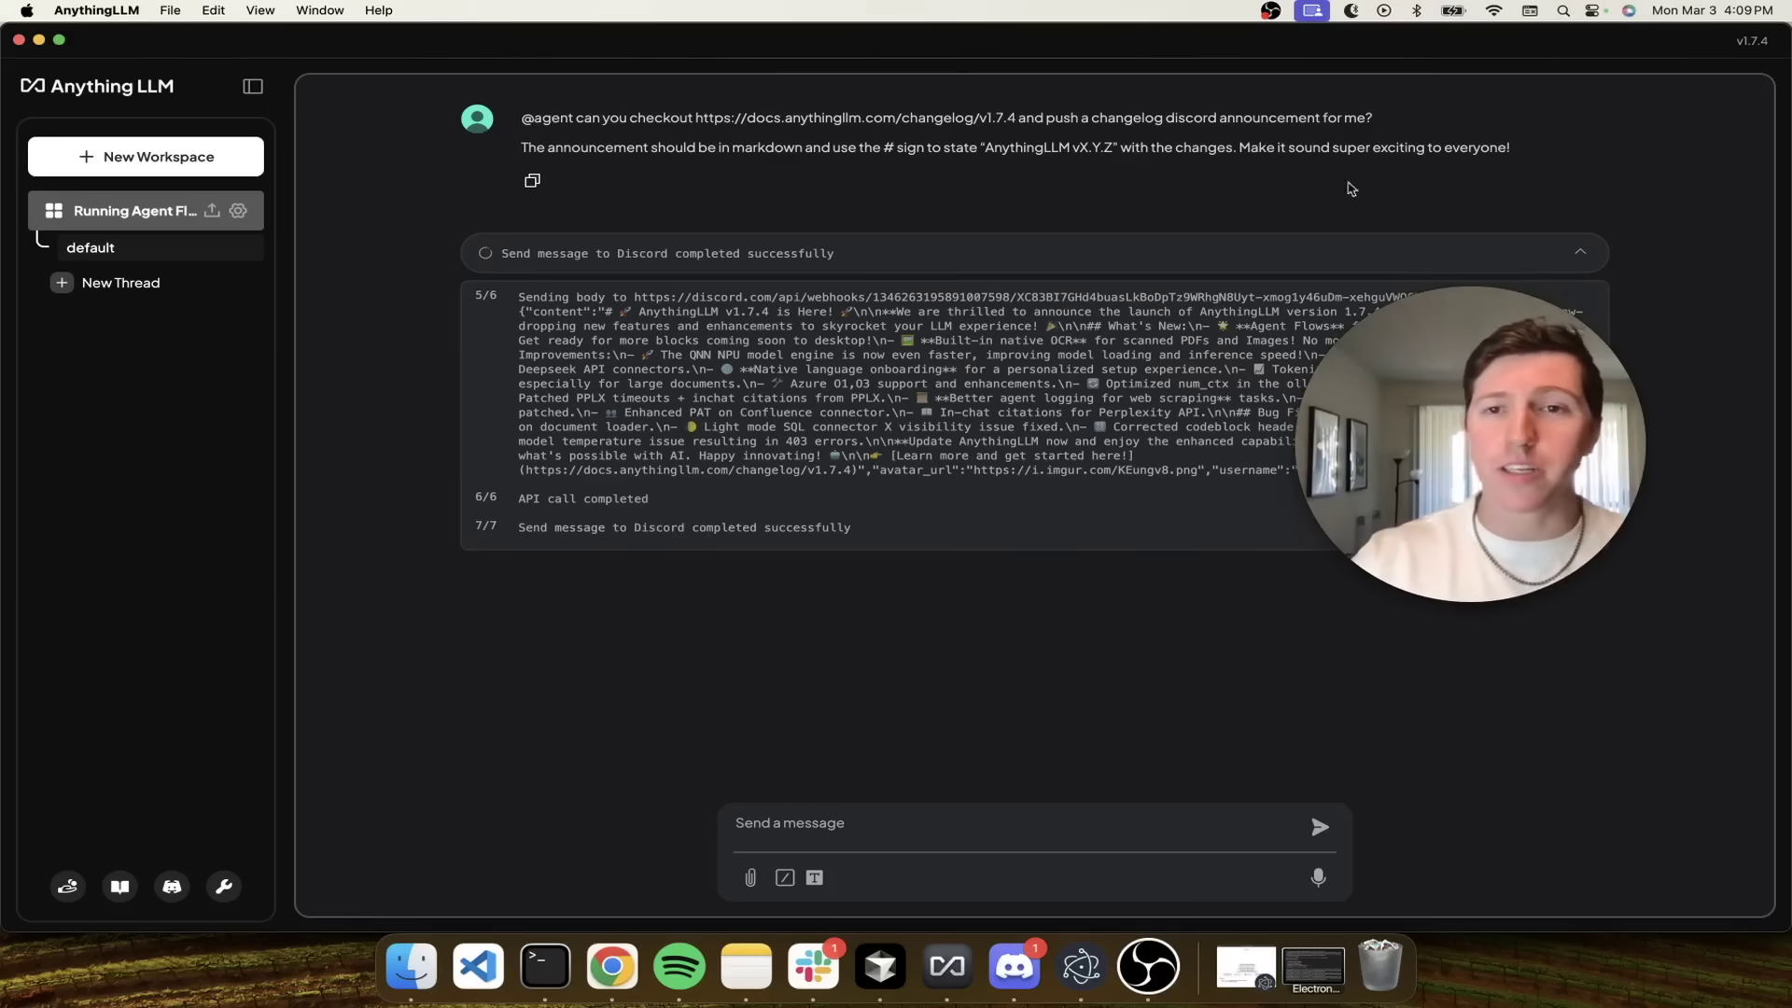
click(1343, 261)
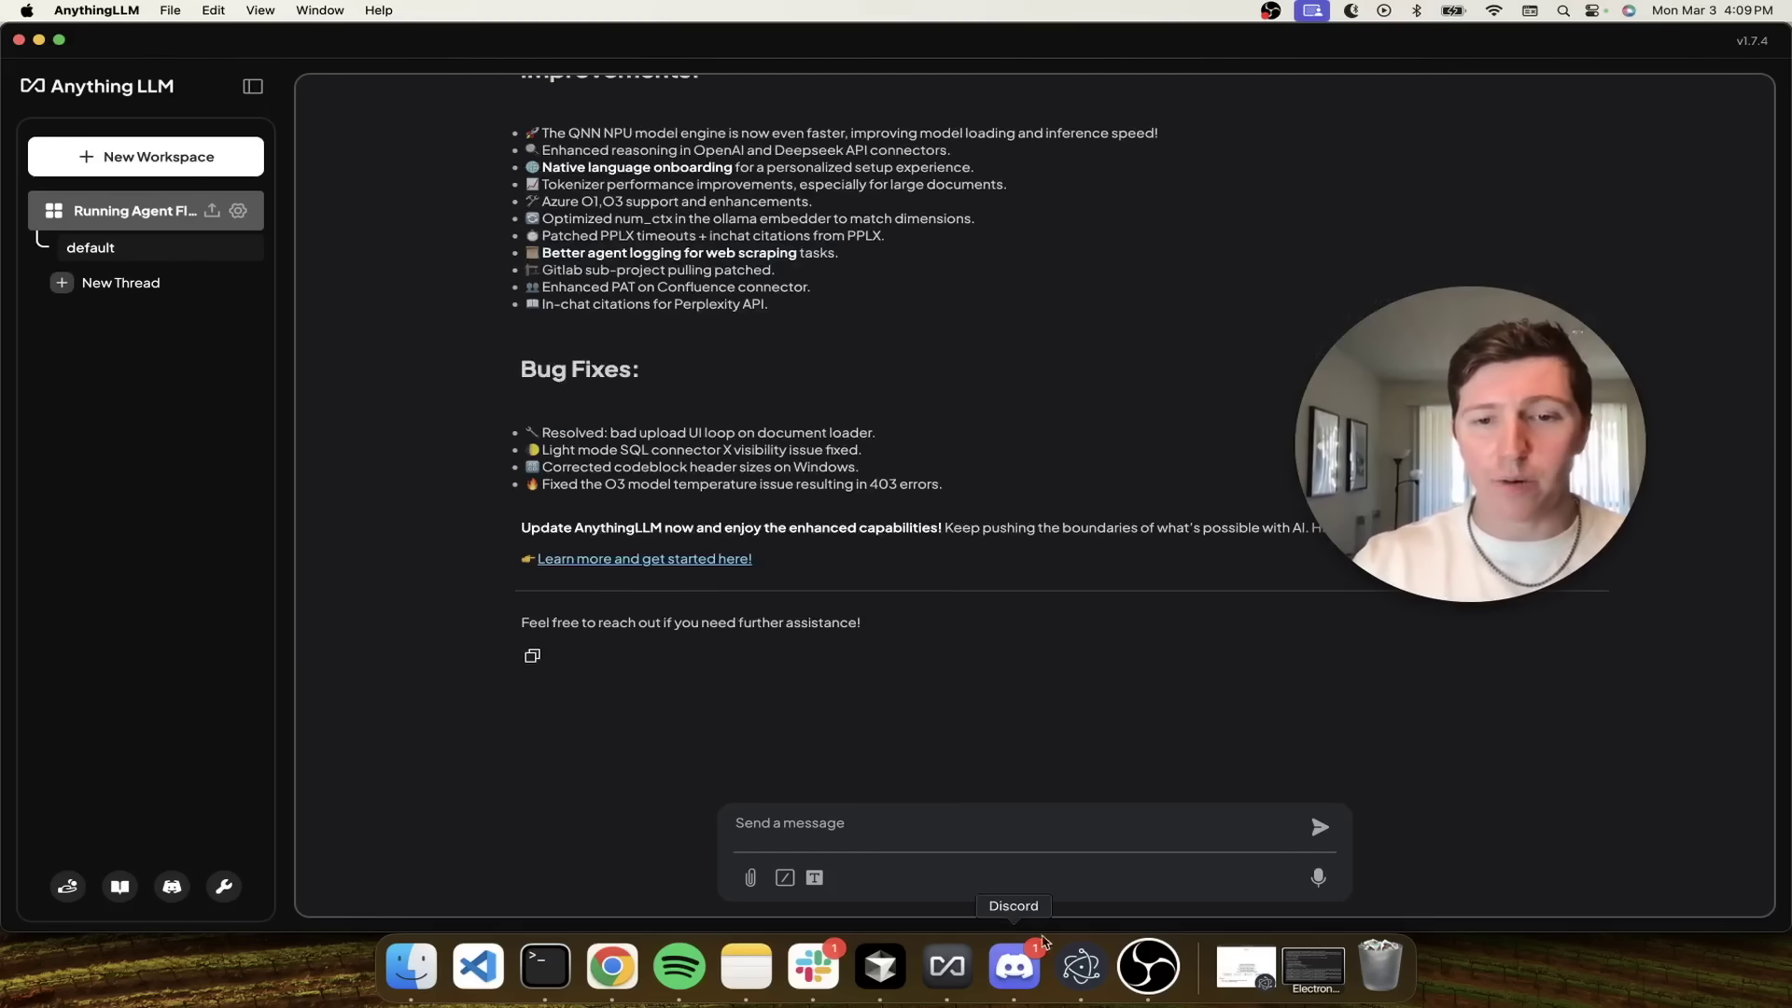
- Review the agent's v1.7.4 announcement in the chat from its heading through the bug fixes, and switch to another app
scroll(1140, 616, up, 5)
scroll(1144, 617, up, 2)
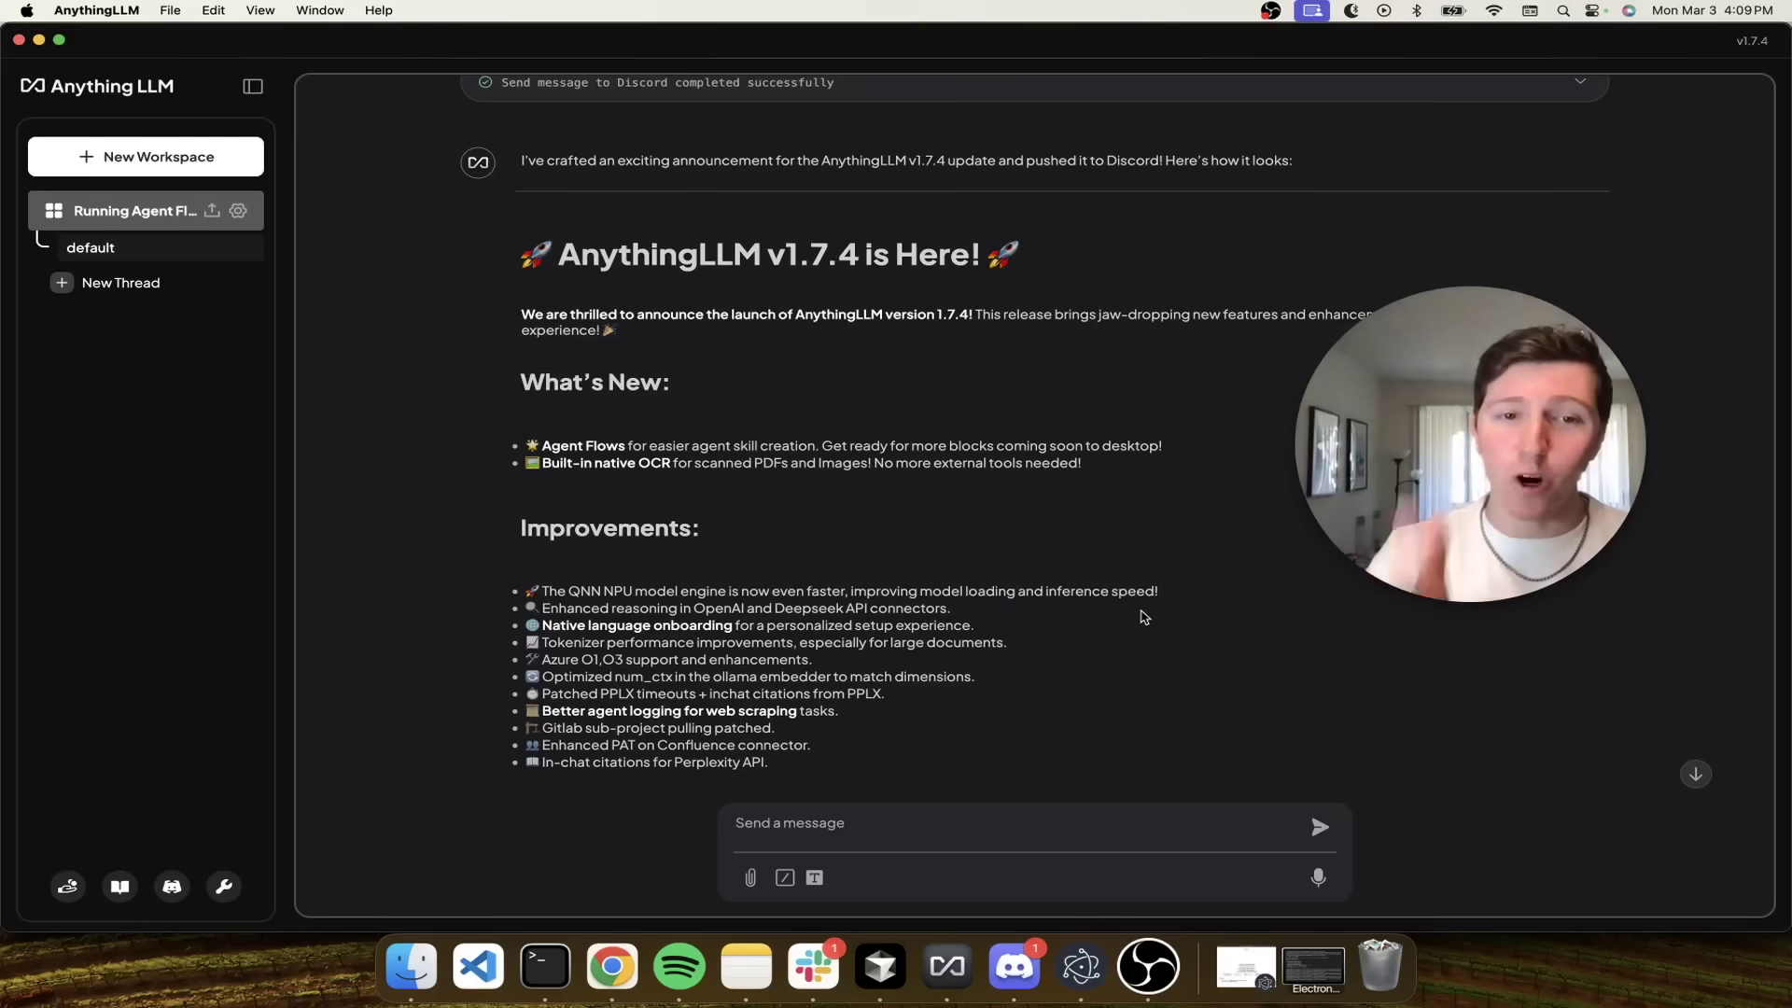
scroll(1017, 574, down, 4)
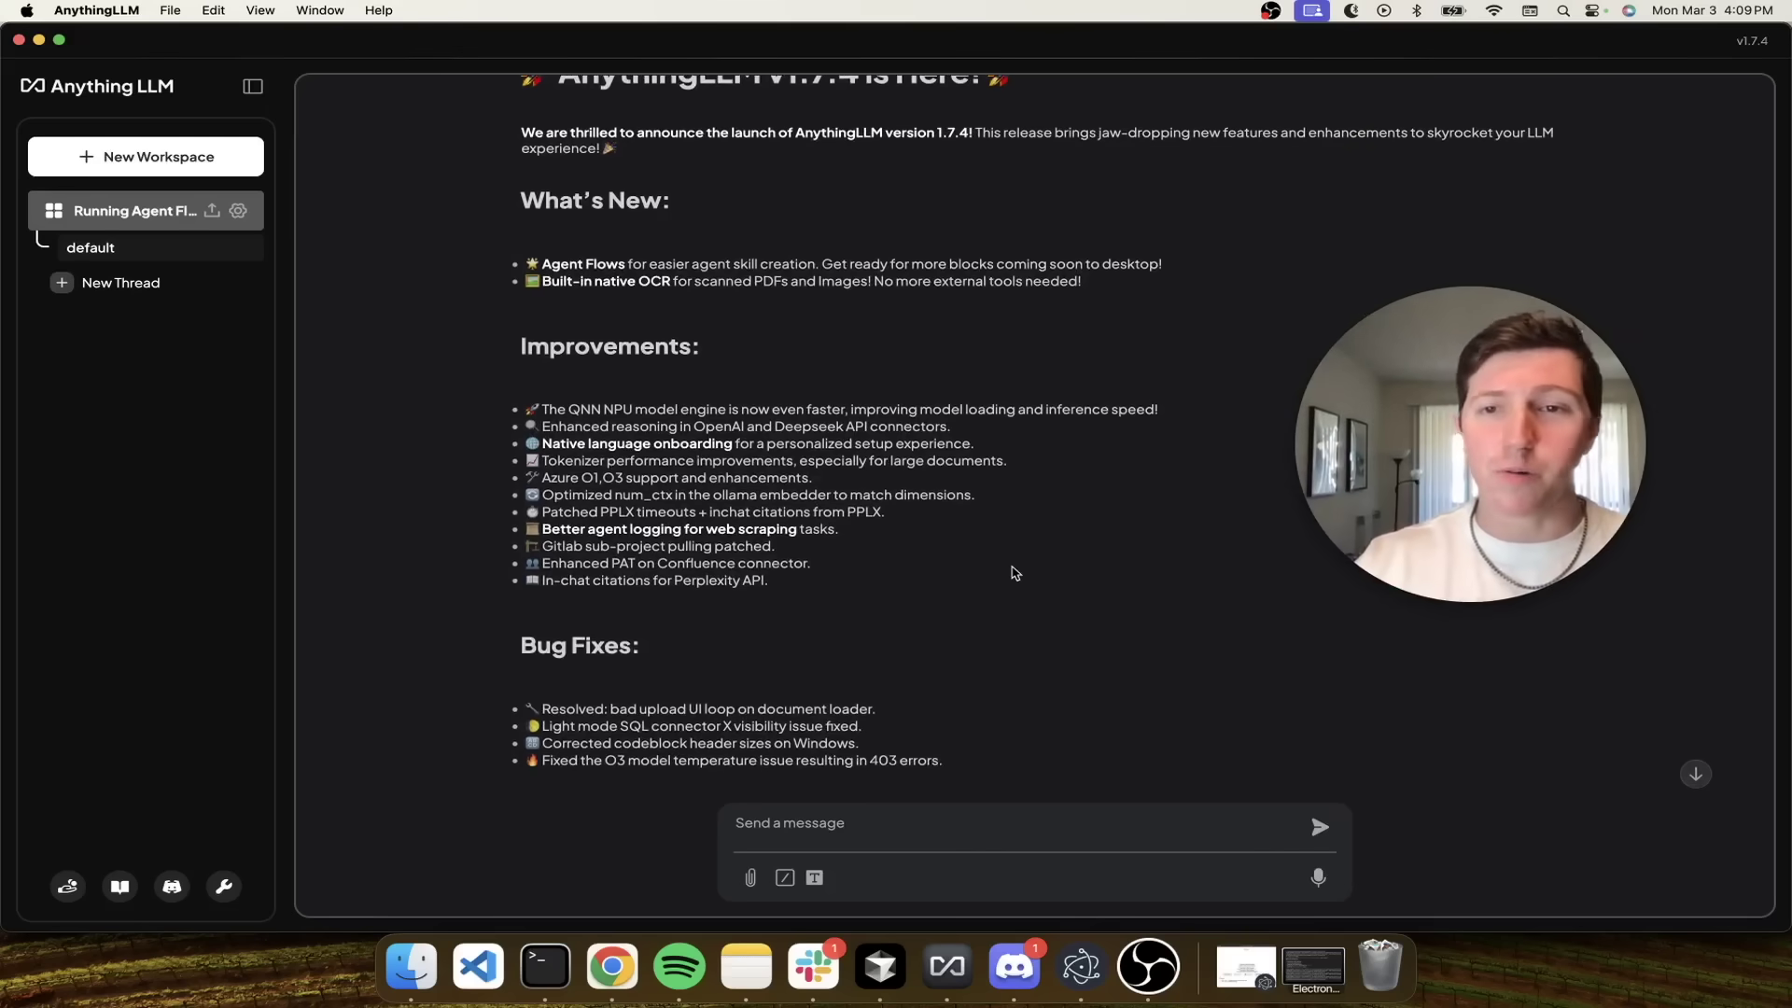
scroll(1016, 573, down, 3)
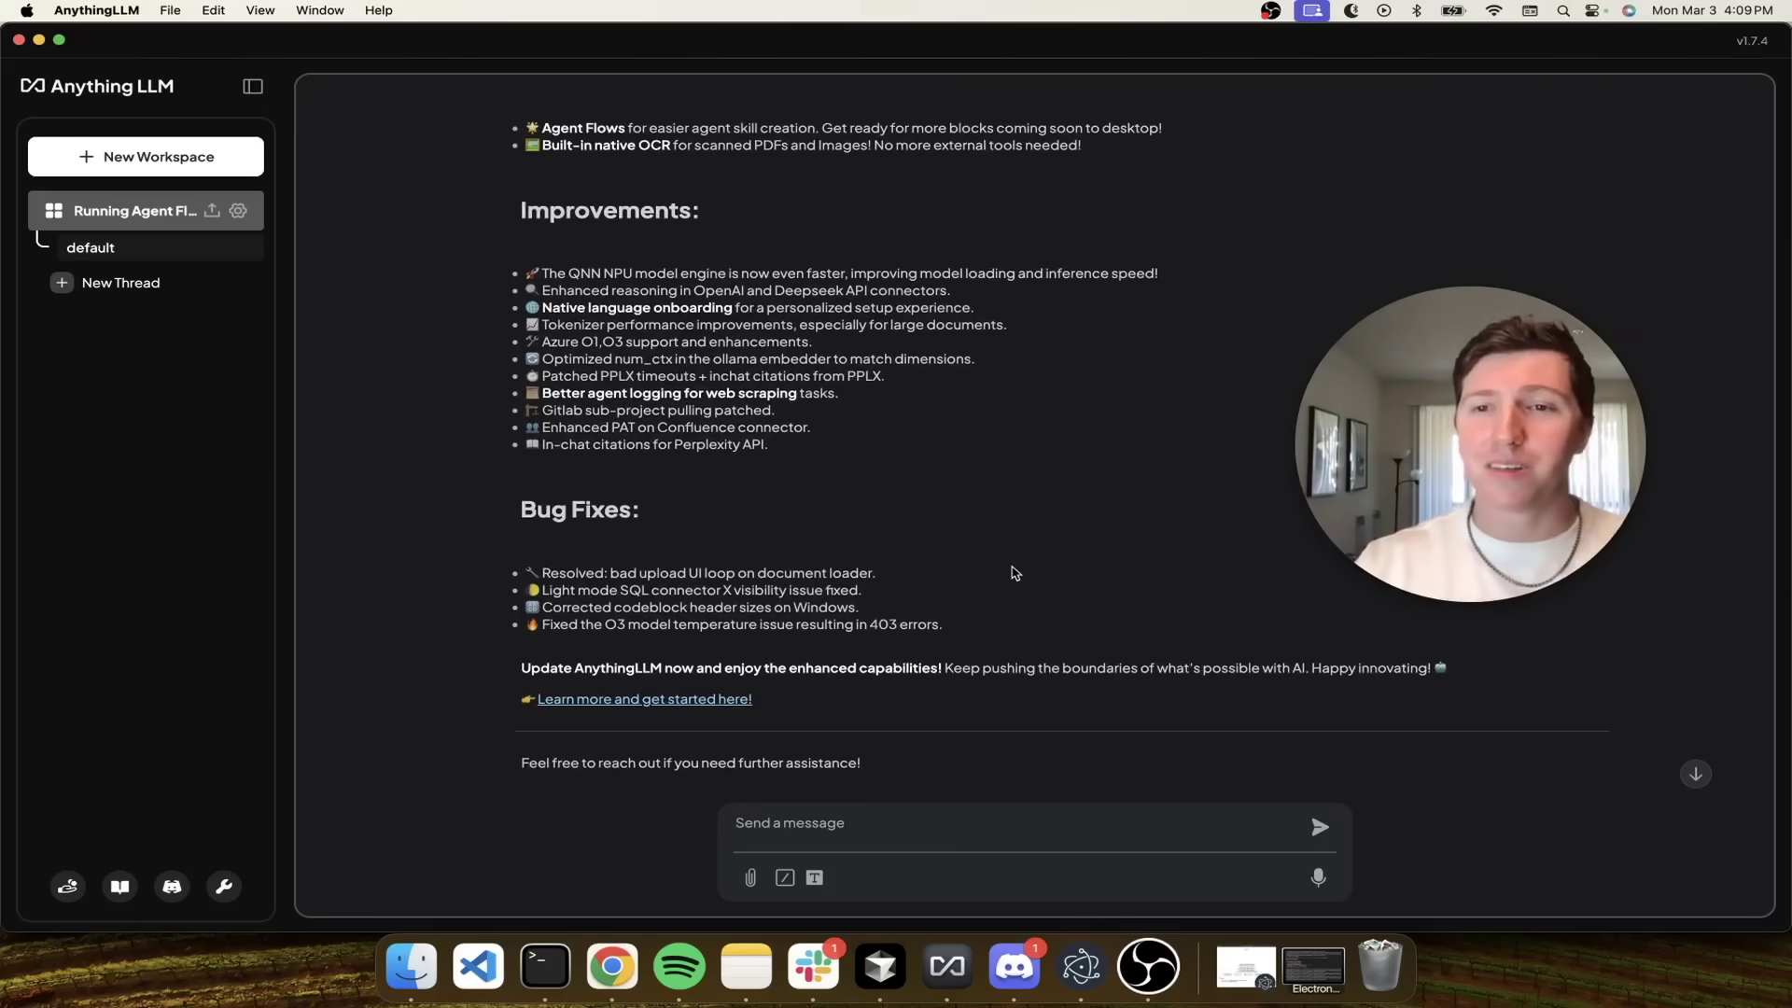
scroll(1015, 573, down, 3)
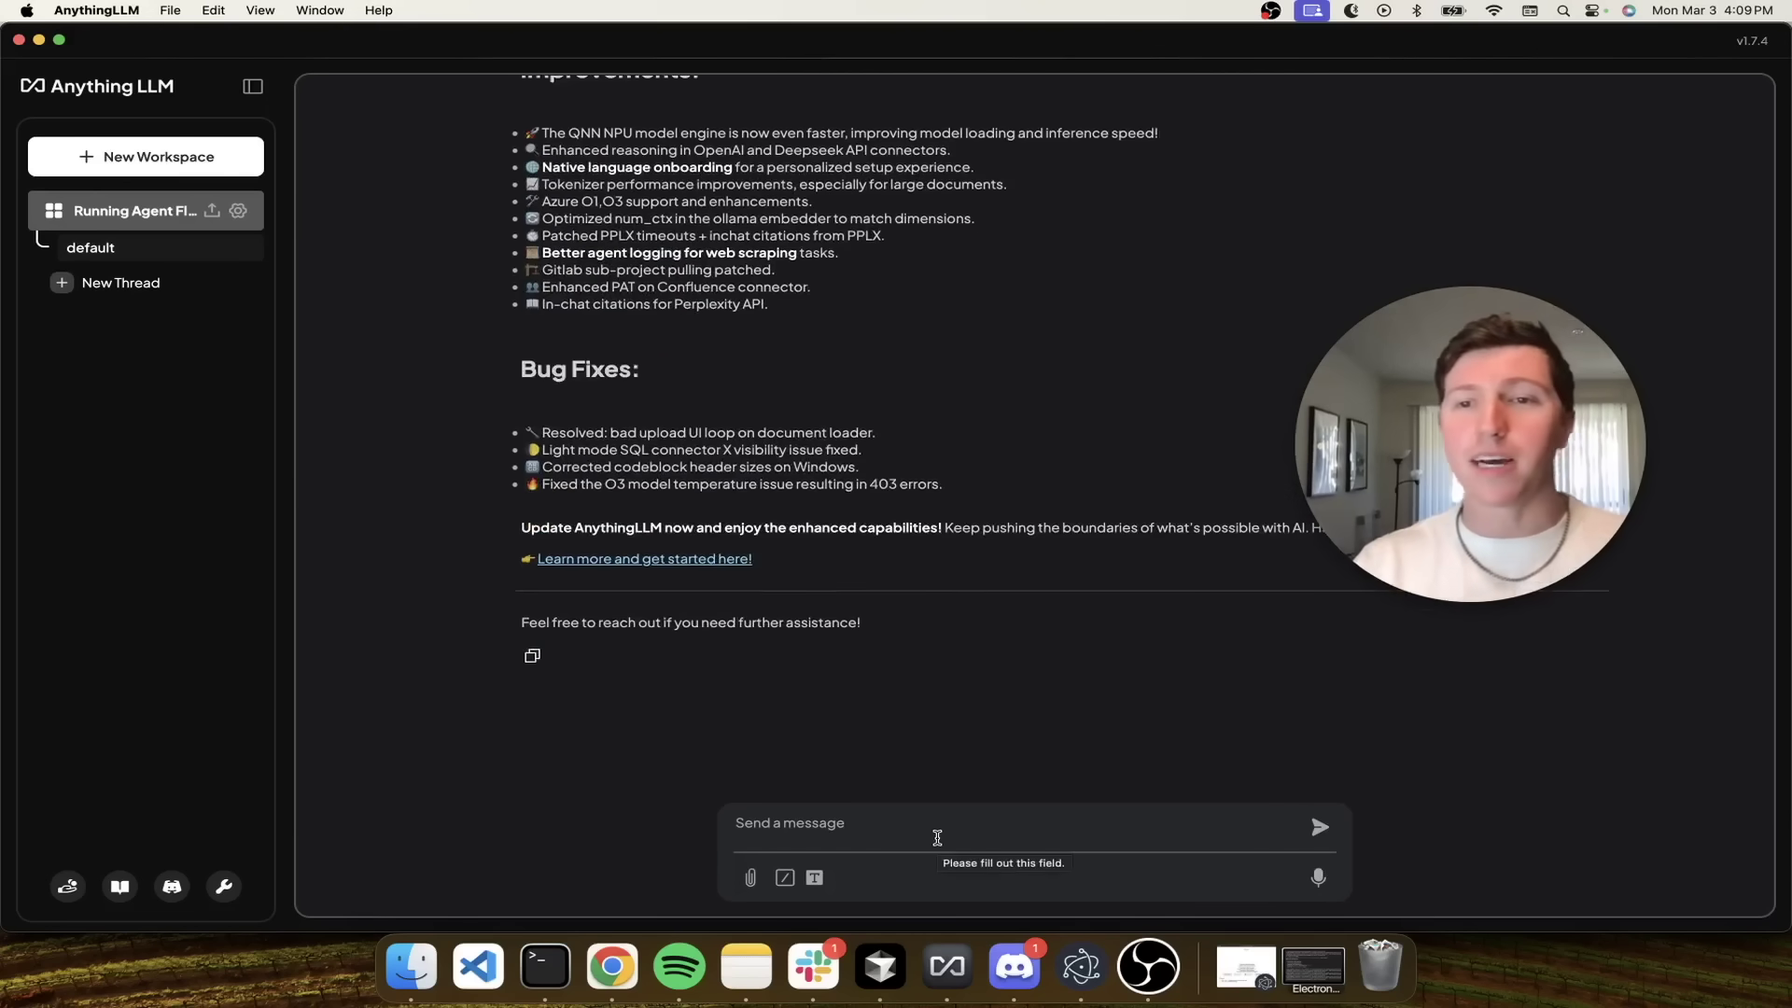
key(super+Tab)
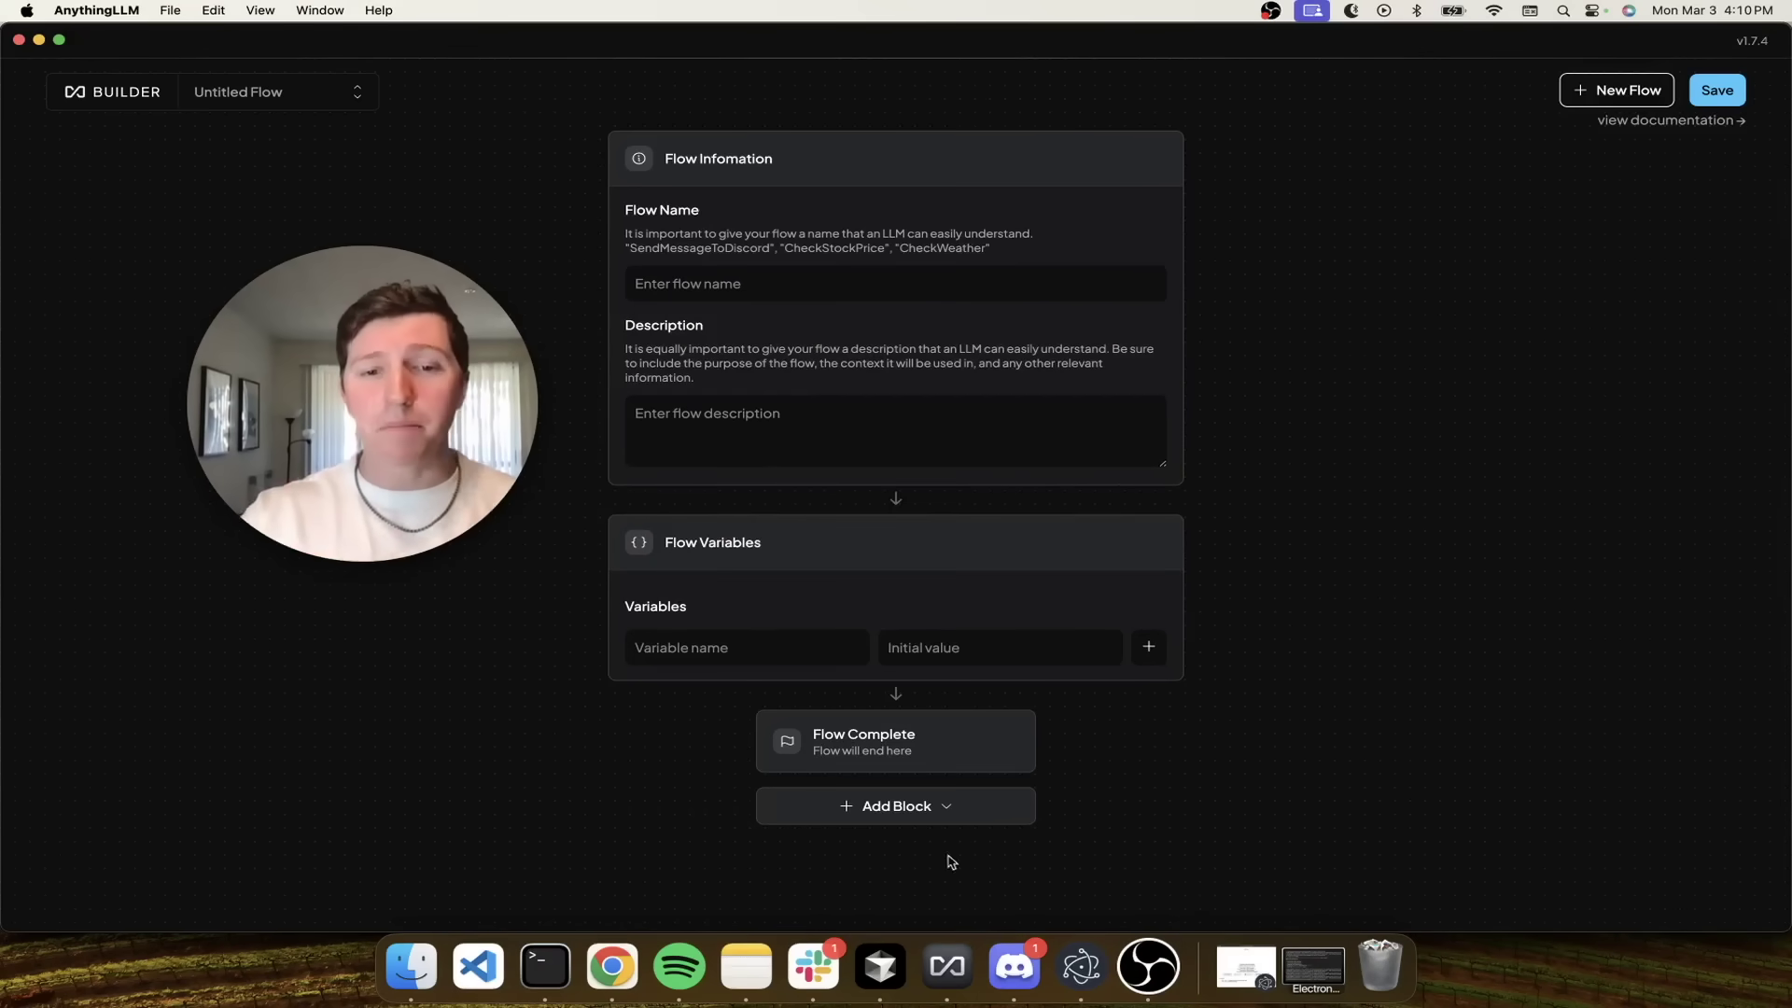
- View the block types that can be added to the untitled flow, and close the list without adding one
click(927, 816)
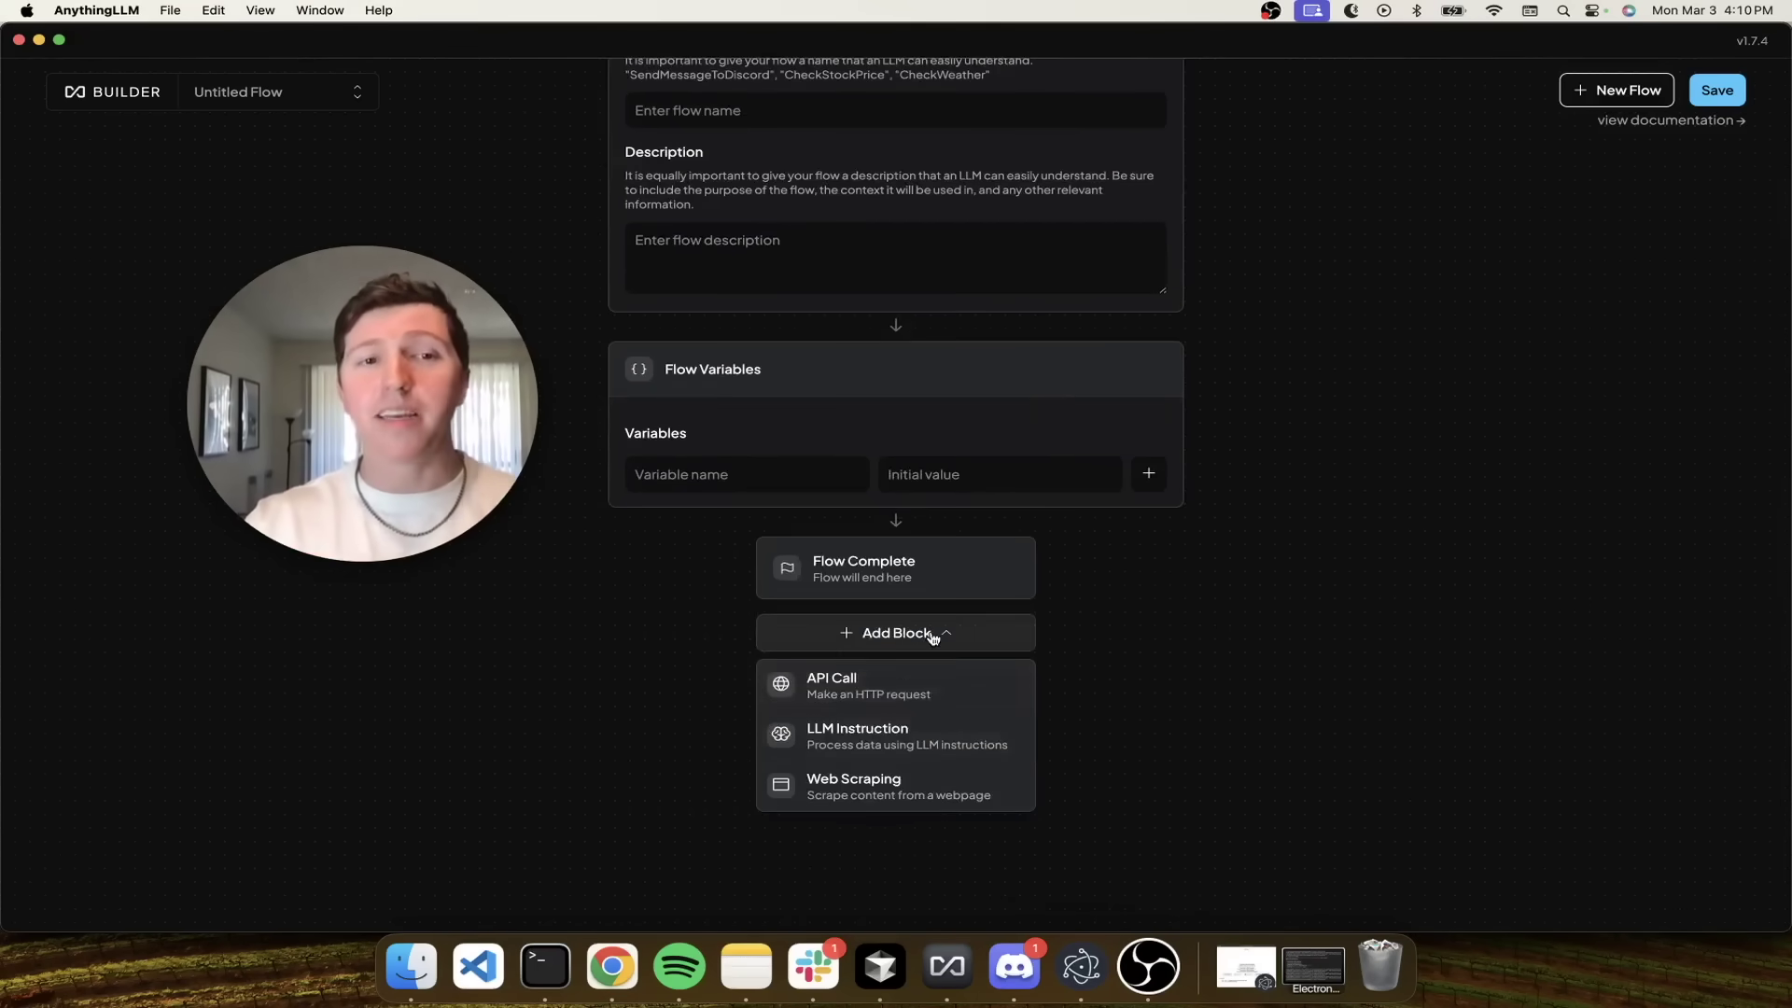
click(934, 635)
scroll(1337, 696, up, 3)
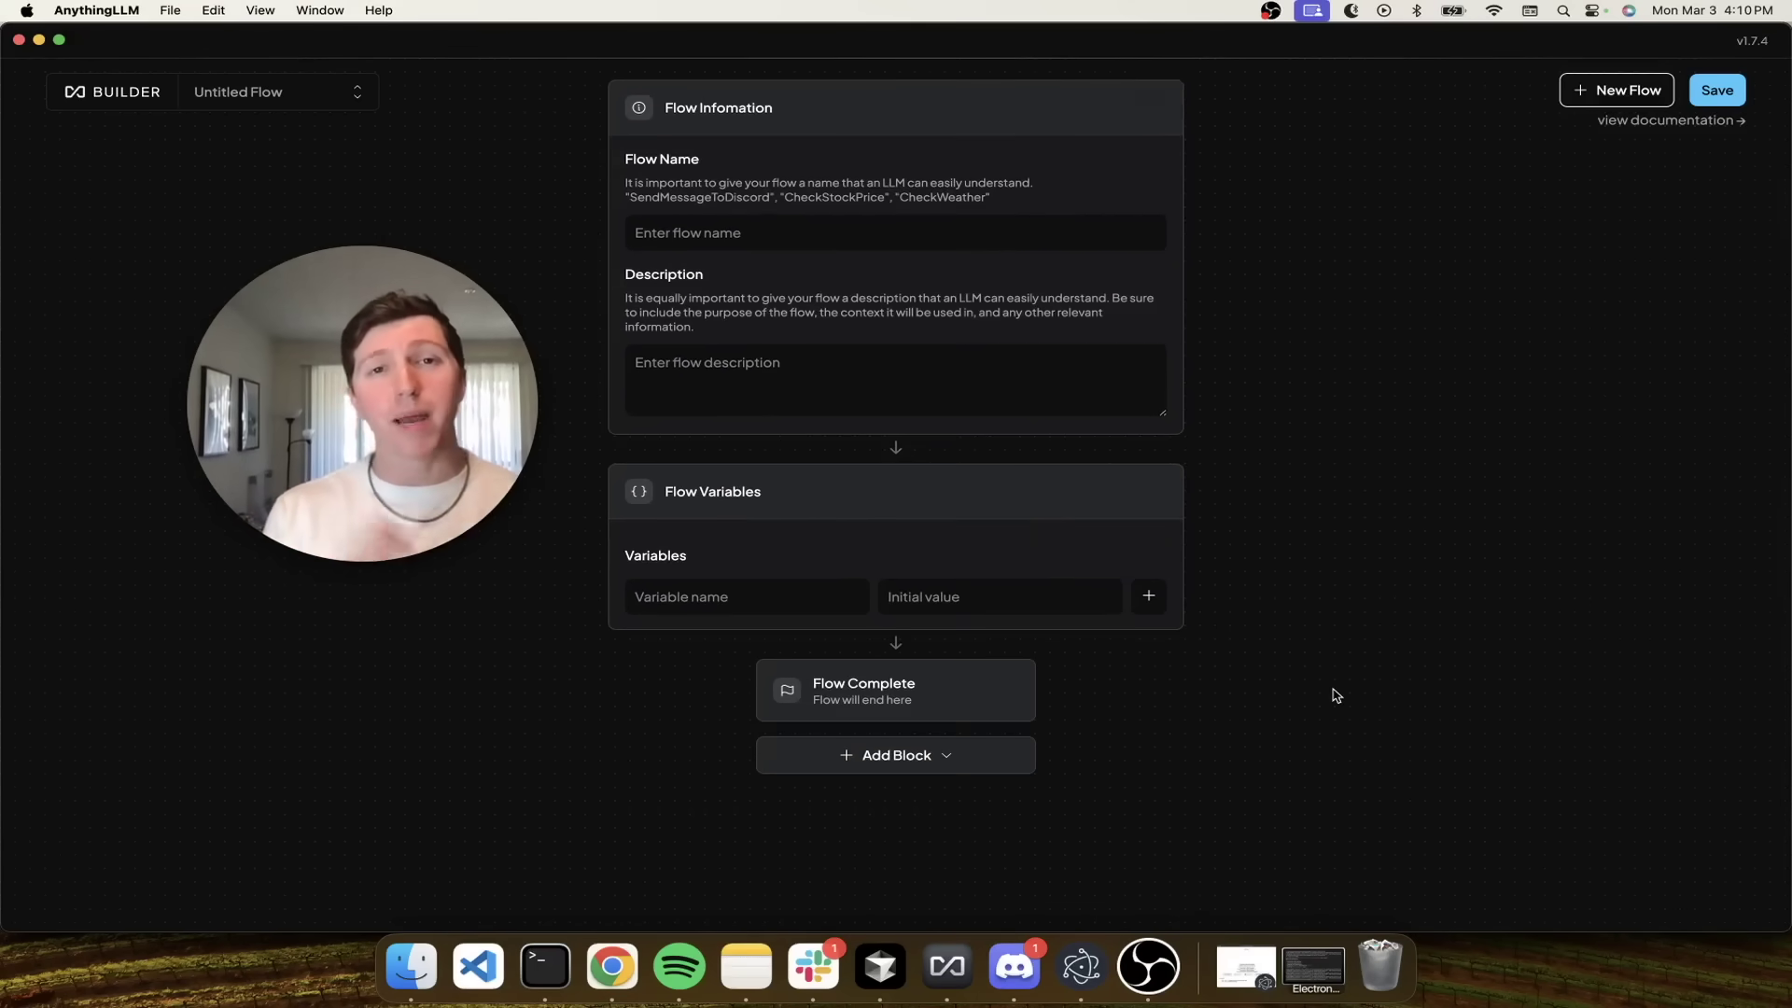